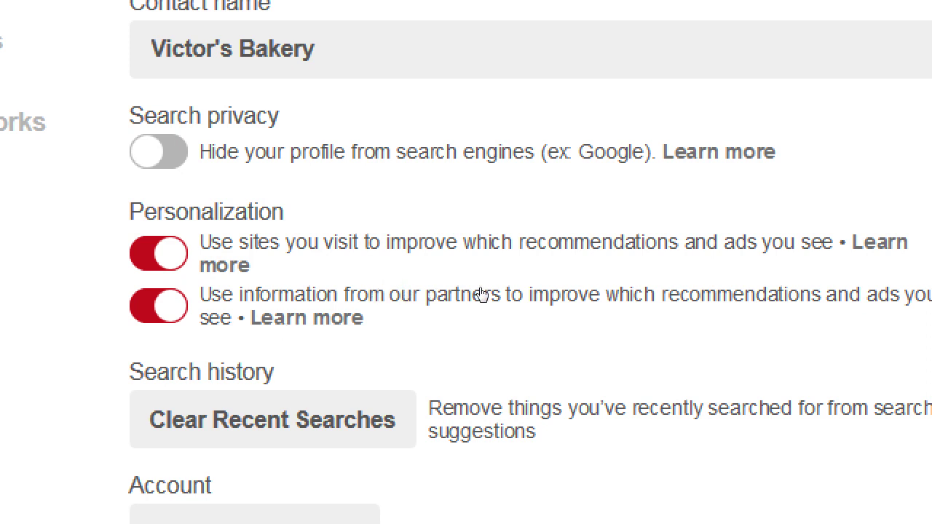
Turn off the personalization option that uses visited sites to improve recommendations and ads
key(Tab)
key(space)
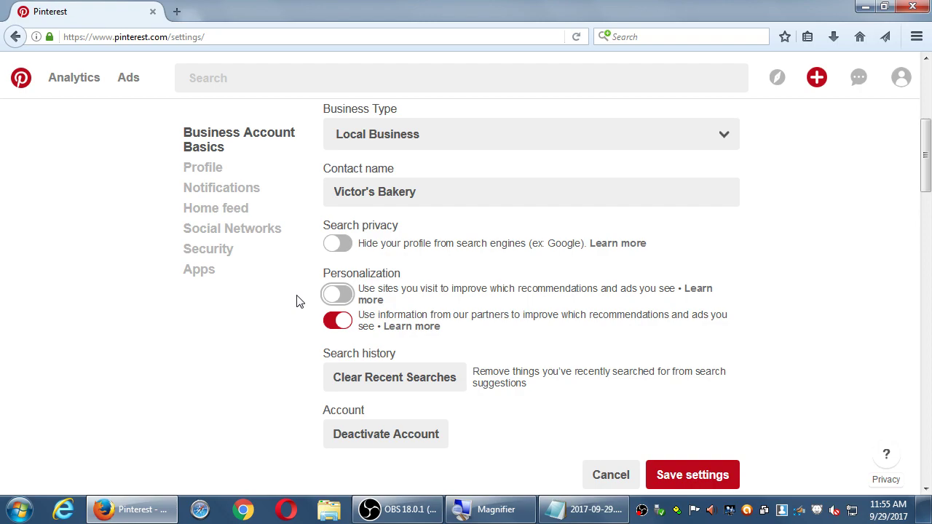
Open imdb.com in a new browser tab
click(176, 12)
text(imdb.com)
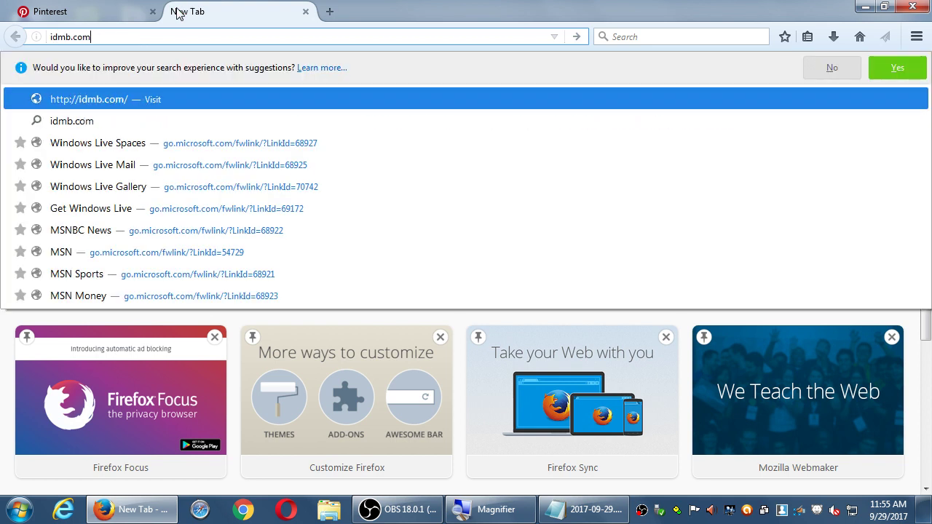
key(BackSpace)
key(BackSpace)
key(BackSpace)
key(BackSpace)
key(BackSpace)
key(BackSpace)
key(BackSpace)
key(BackSpace)
text(imdb.com)
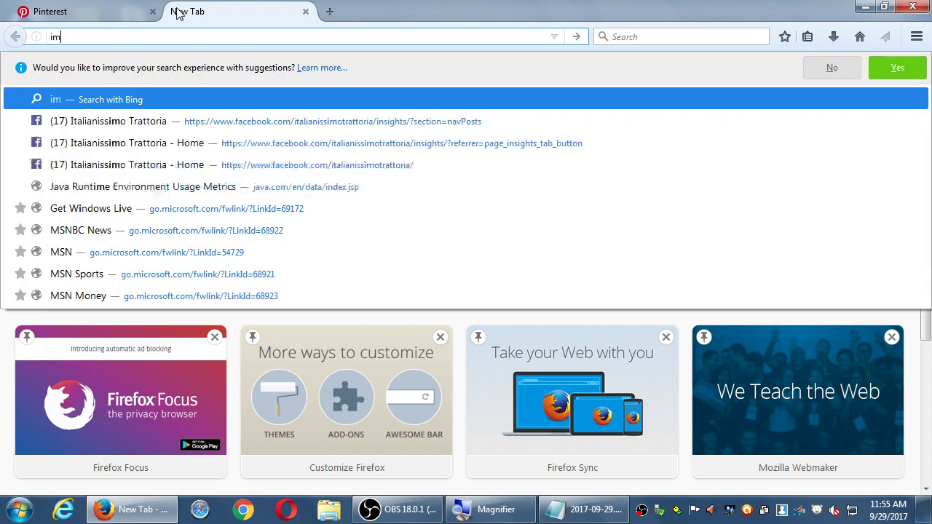
key(Return)
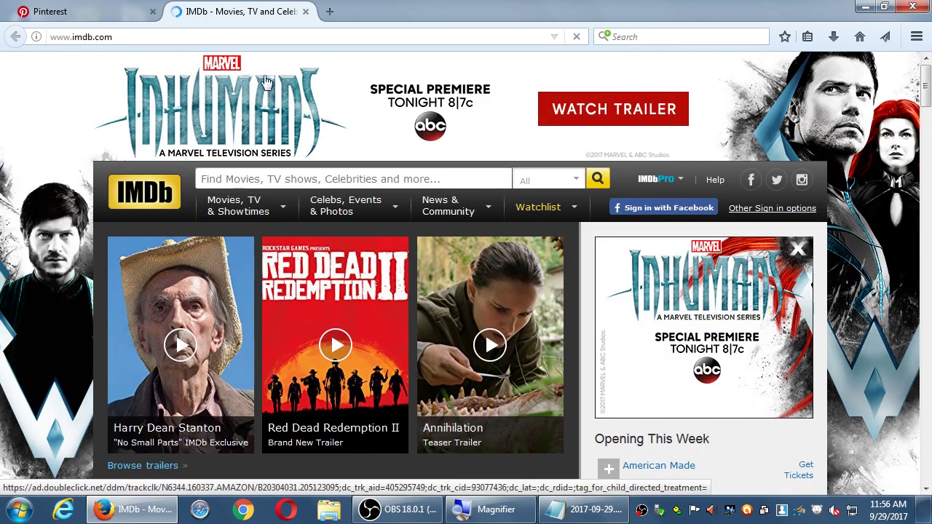
Look over the IMDb home page, compare it with the Pinterest personalization settings, and return to the Pinterest settings
scroll(468, 131, down, 5)
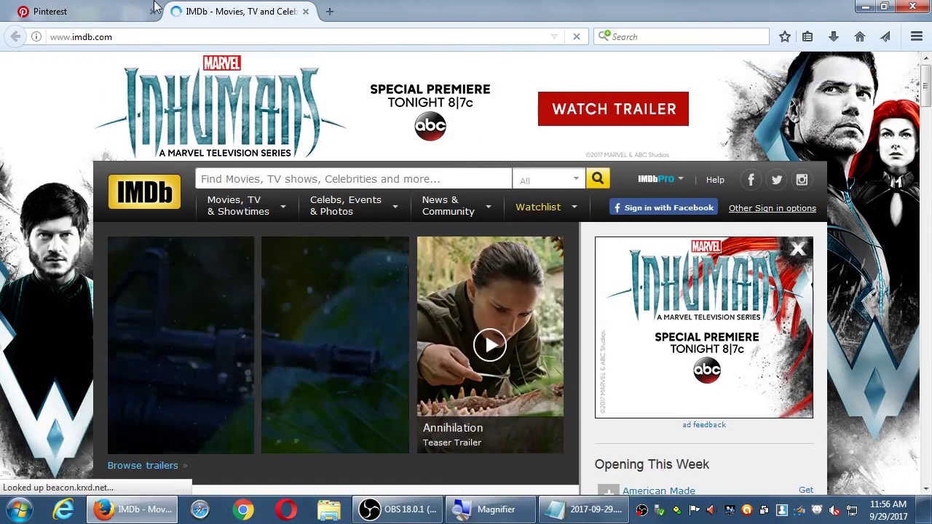
click(94, 15)
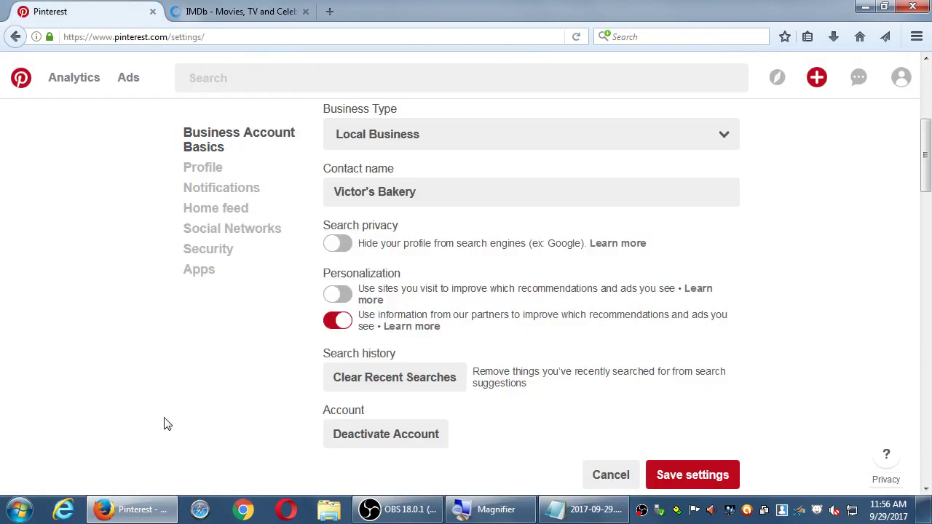
click(247, 14)
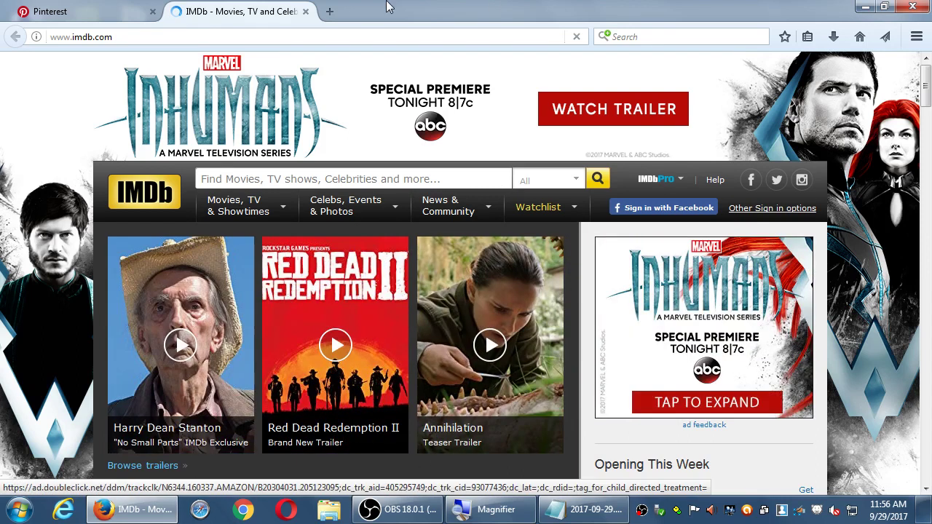
click(112, 14)
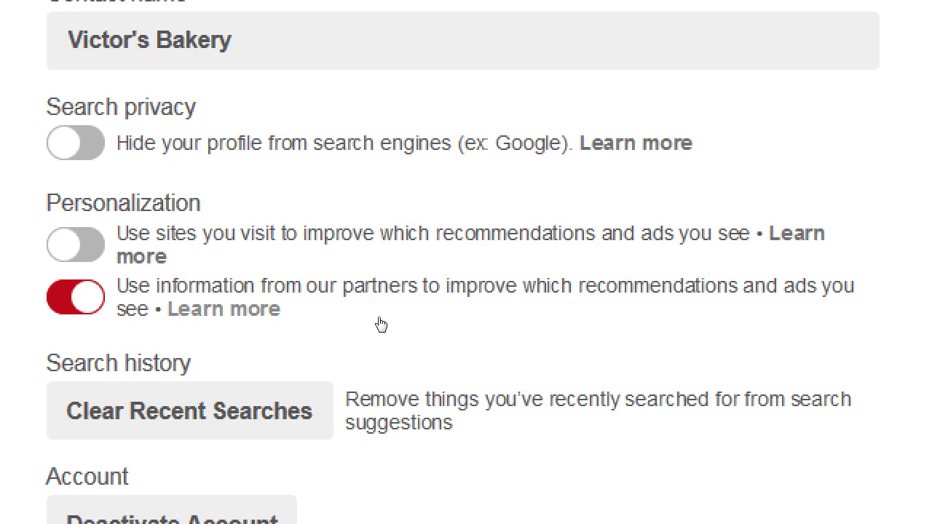
Toggle the visited-sites and partner-information personalization options, leaving both of them turned on
key(space)
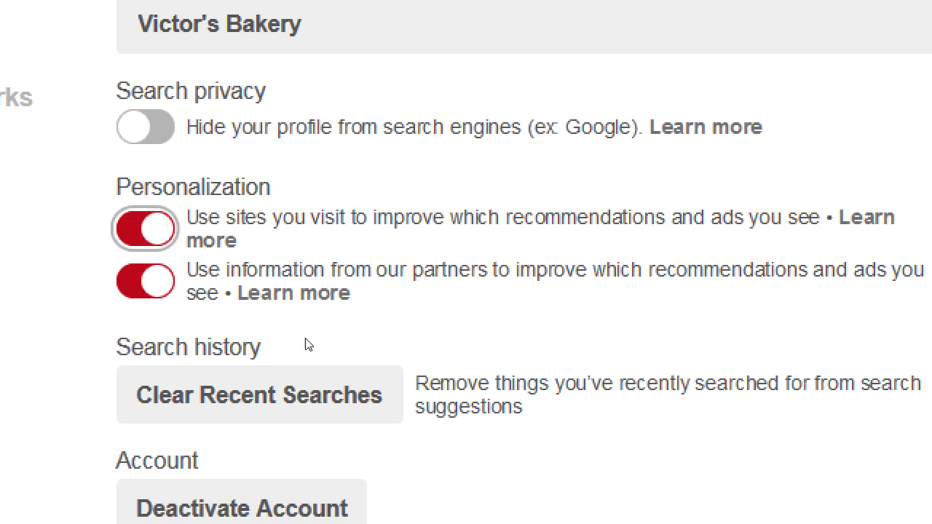
key(Tab)
key(space)
key(shift+Tab)
key(space)
key(Tab)
key(space)
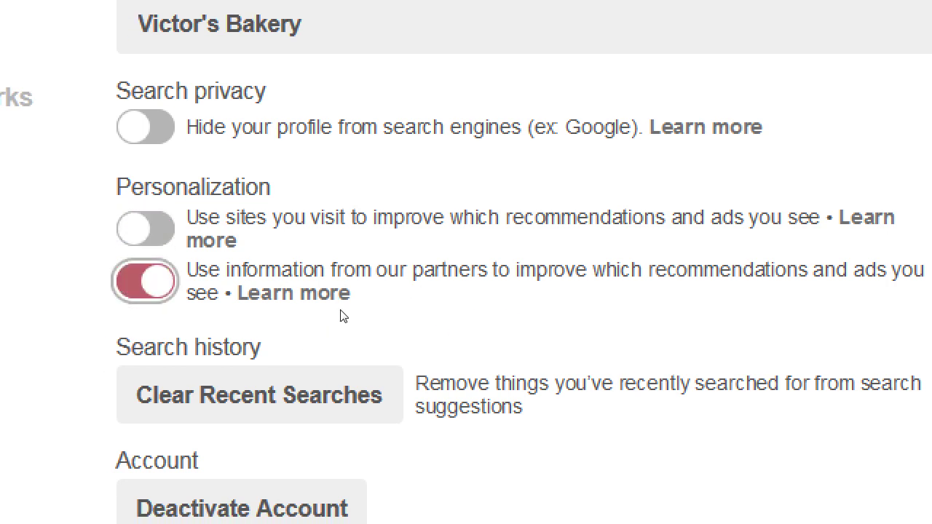
key(shift+Tab)
key(space)
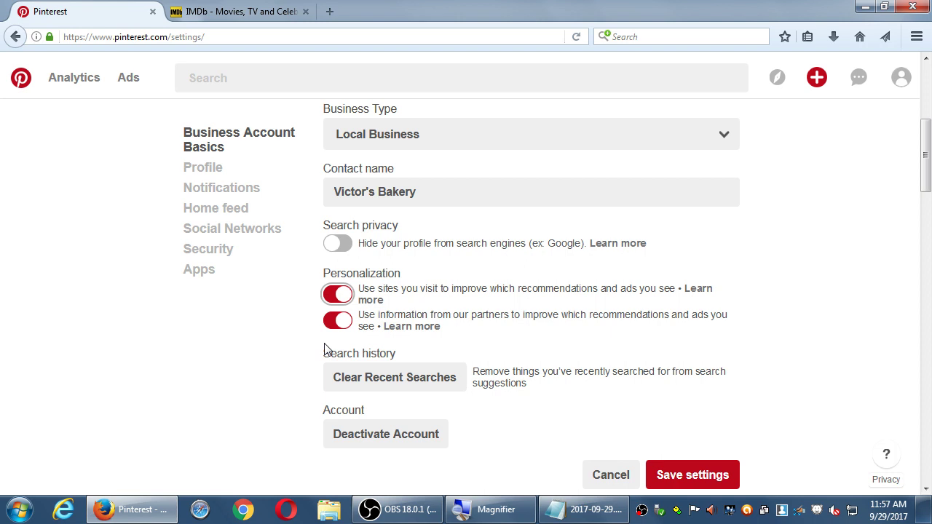
Review the search history and account options, and the beginning of the Profile section
scroll(324, 351, down, 2)
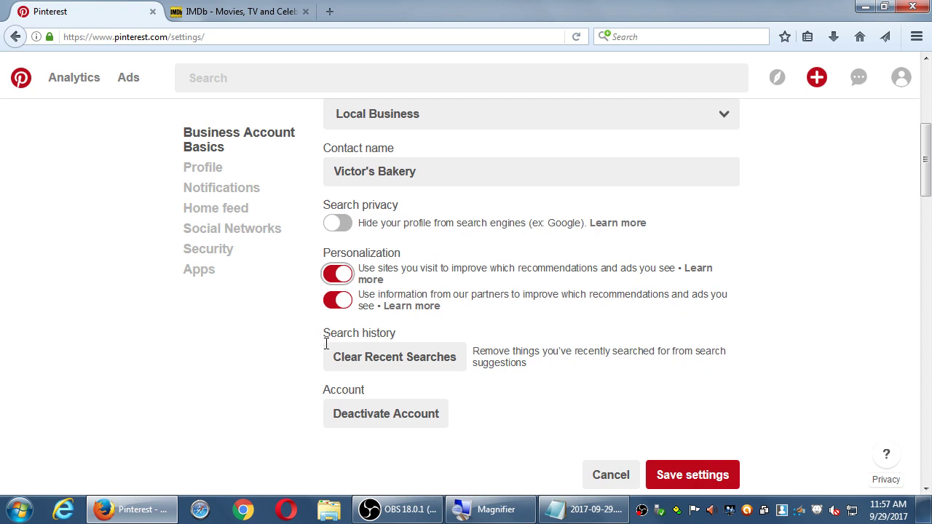
click(270, 311)
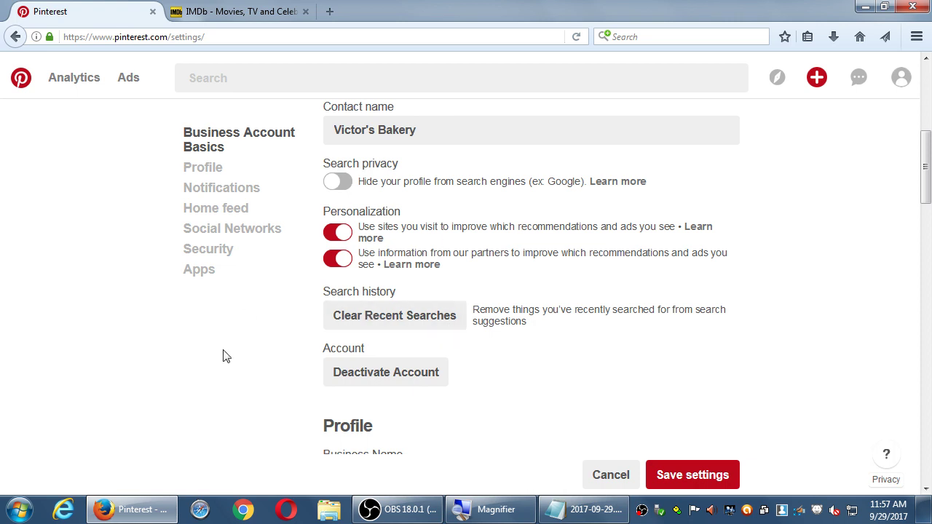
scroll(227, 362, down, 1)
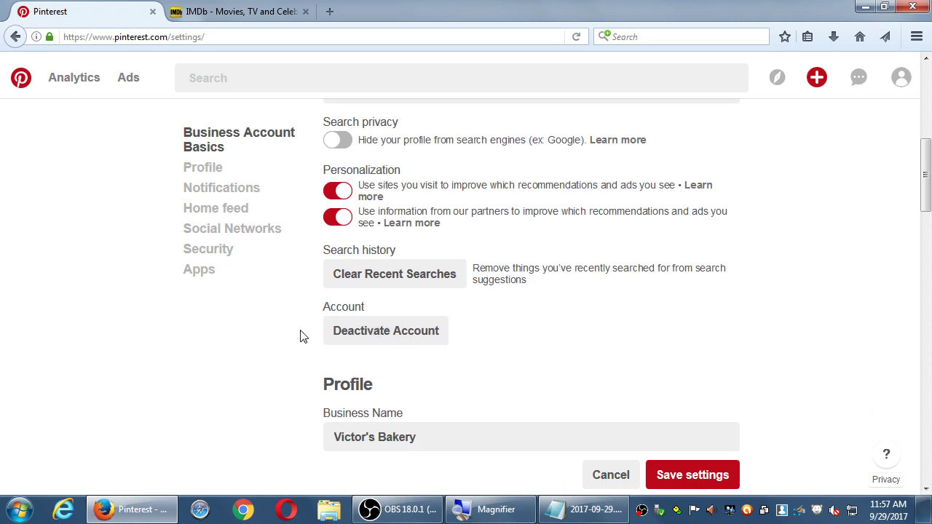
scroll(303, 336, down, 4)
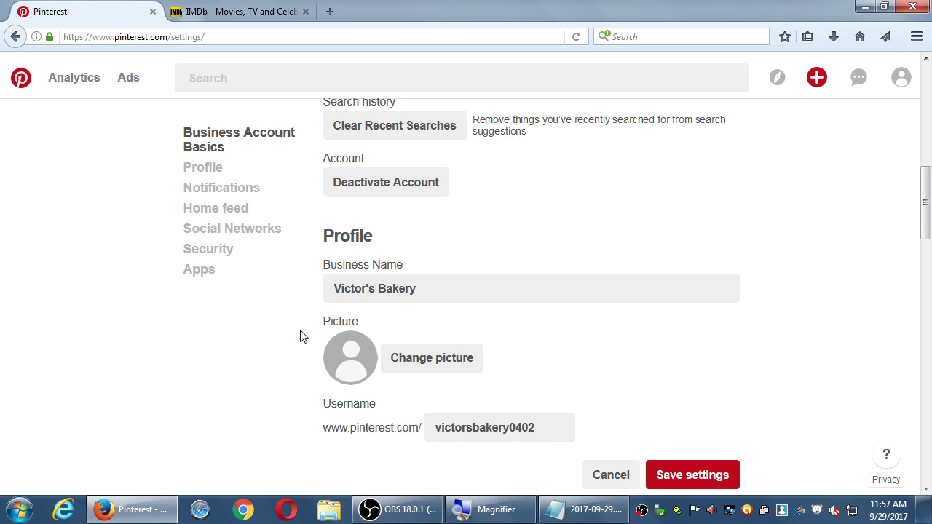
scroll(303, 337, up, 1)
scroll(304, 336, down, 2)
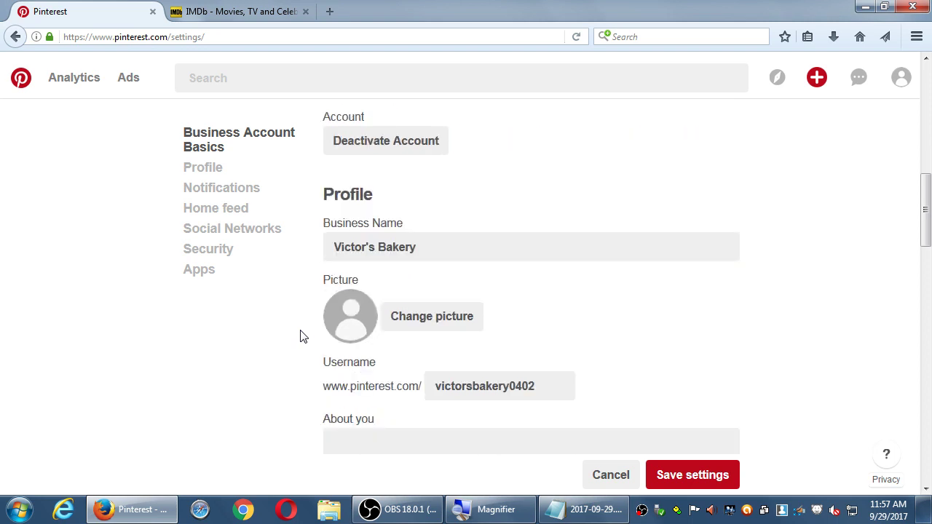
scroll(304, 336, up, 8)
scroll(304, 336, down, 1)
scroll(299, 321, down, 6)
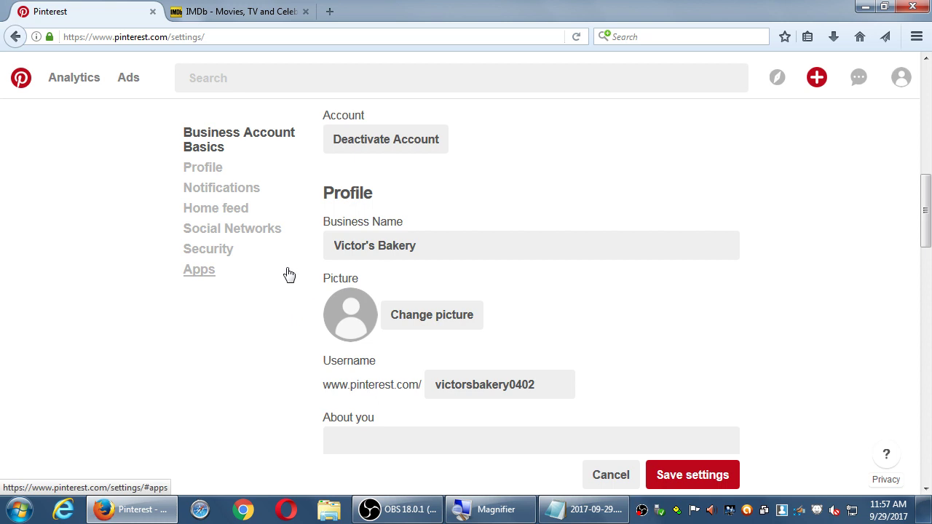
scroll(364, 284, down, 2)
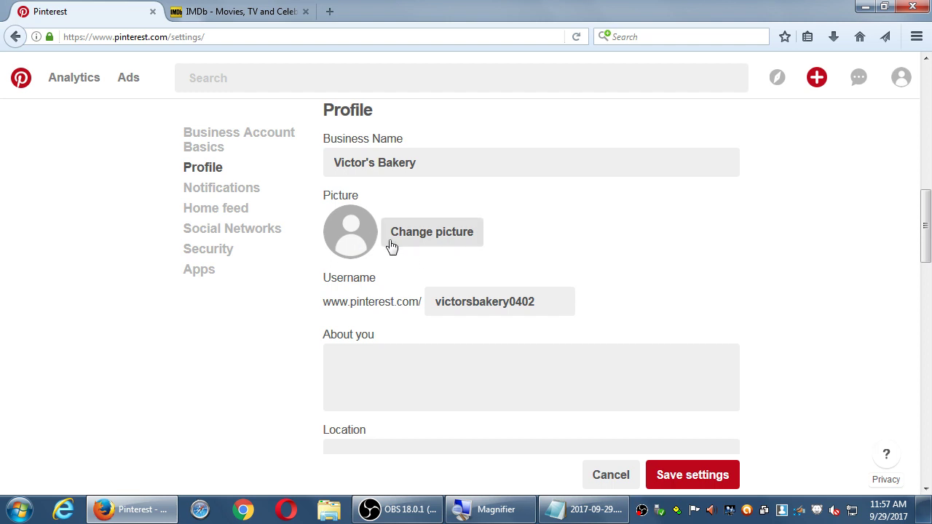
Open the dialog for changing the profile picture and close it without choosing a photo
click(444, 239)
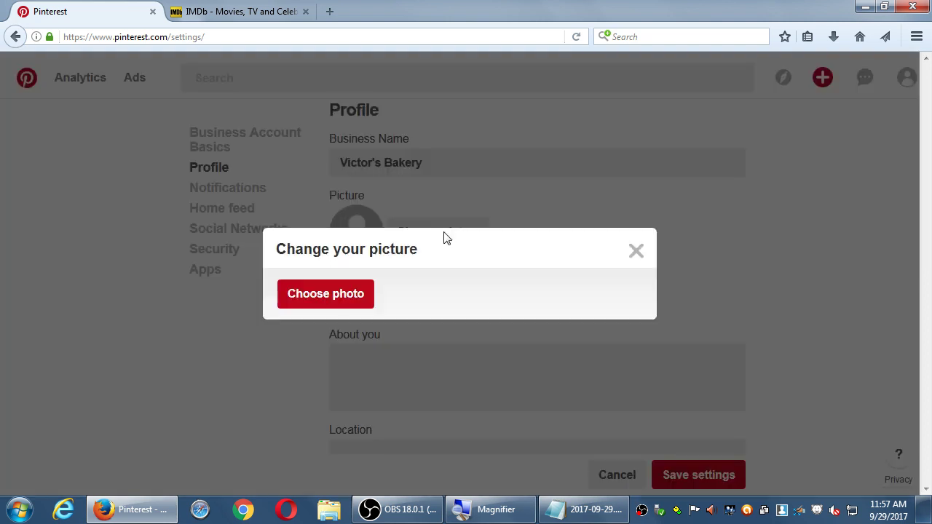
click(641, 252)
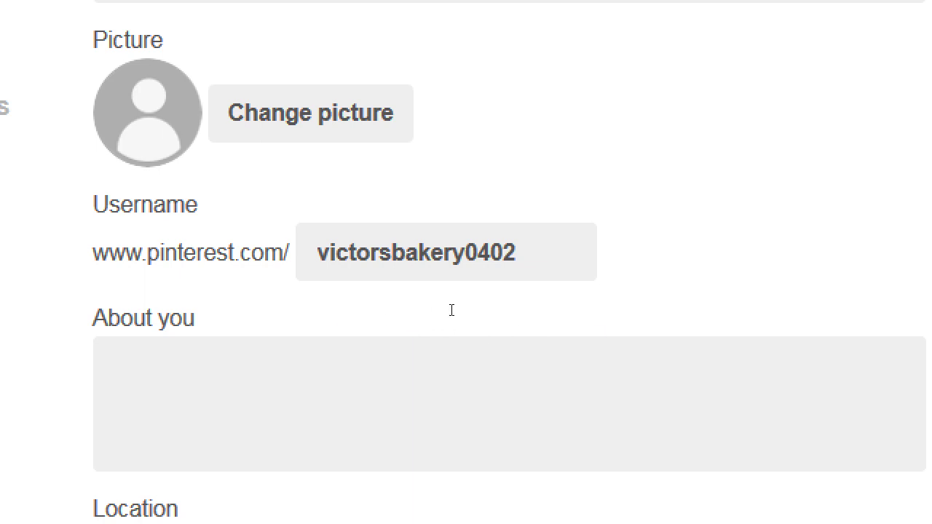
Examine the Username and Business Name fields in the Profile section without editing them
key(Tab)
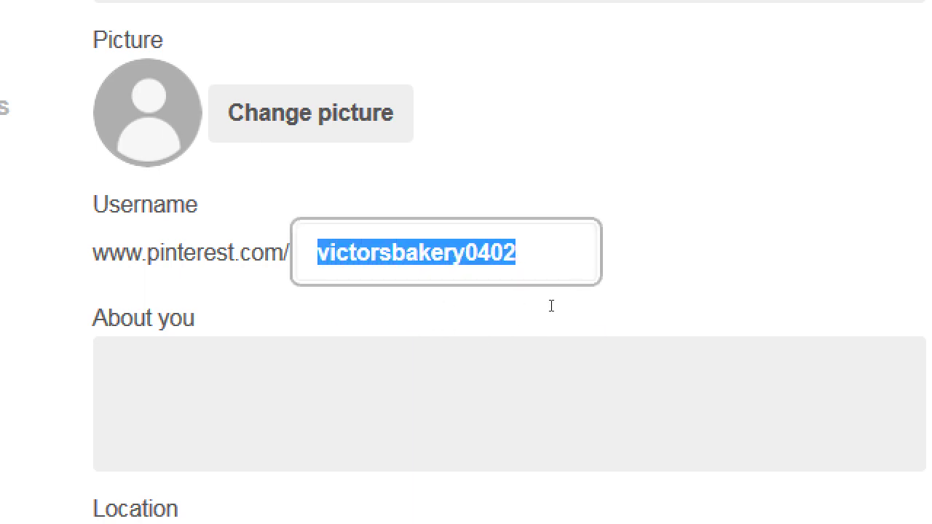
key(End)
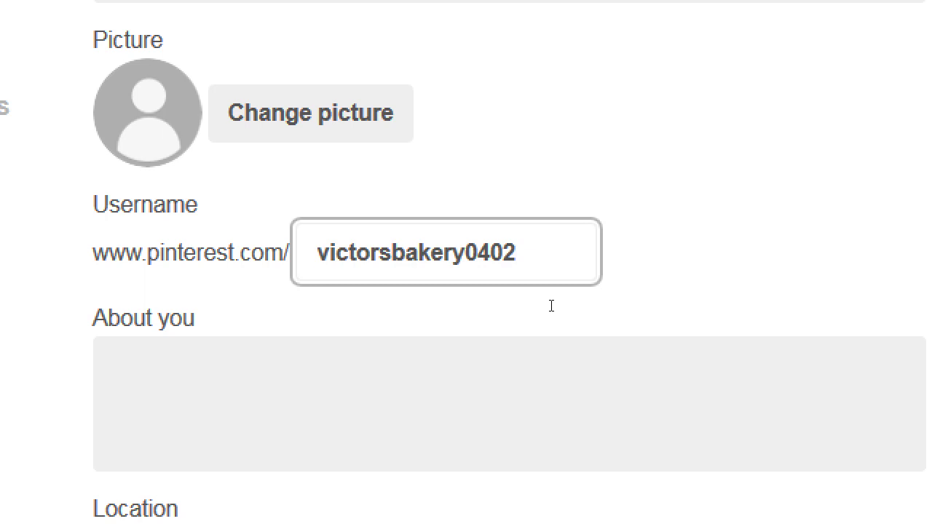
scroll(479, 322, up, 4)
scroll(479, 322, up, 2)
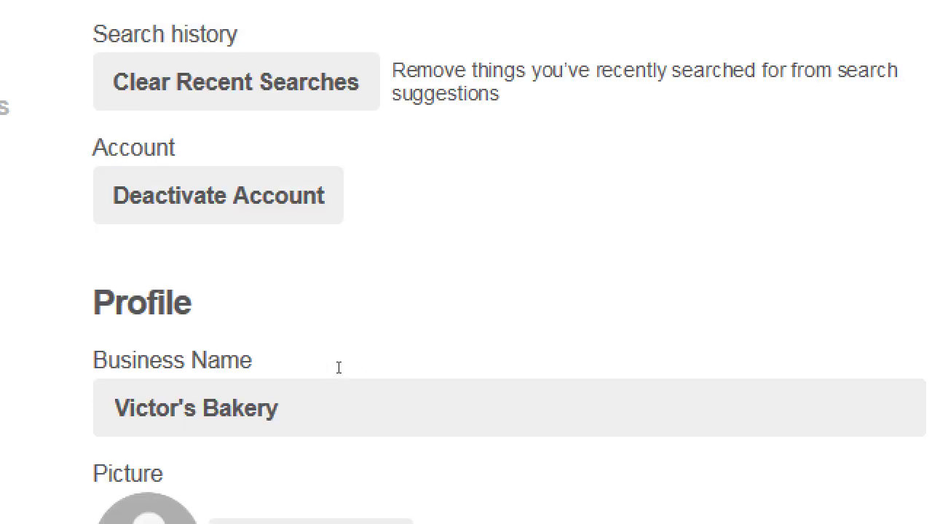
drag(427, 384, 327, 383)
key(ctrl+a)
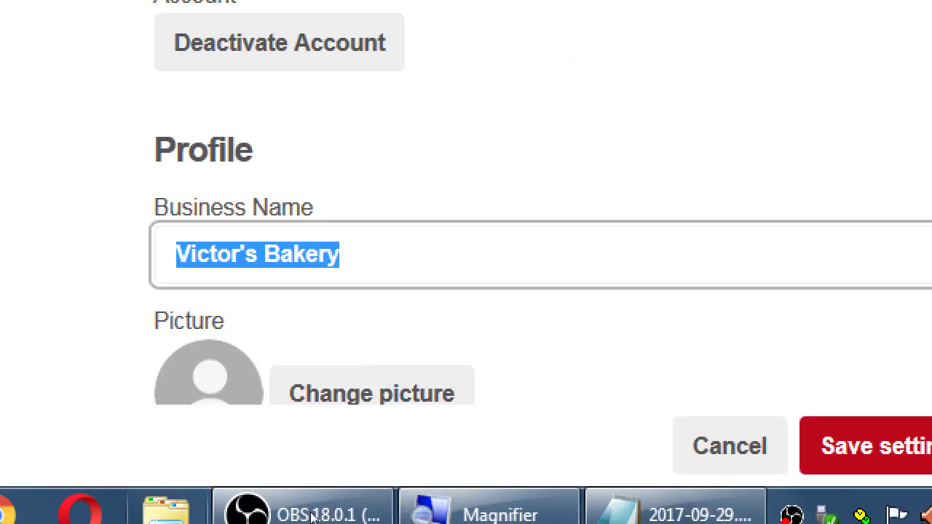
scroll(287, 386, down, 1)
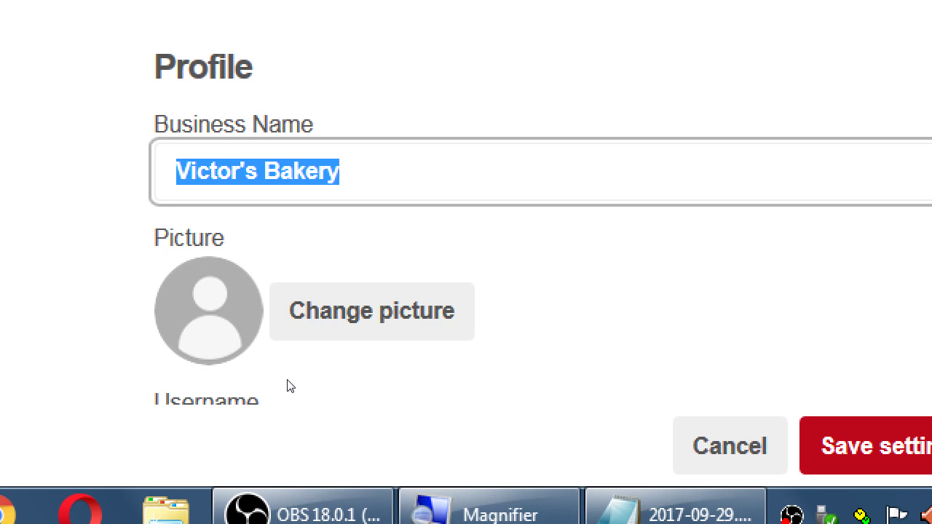
scroll(287, 386, down, 3)
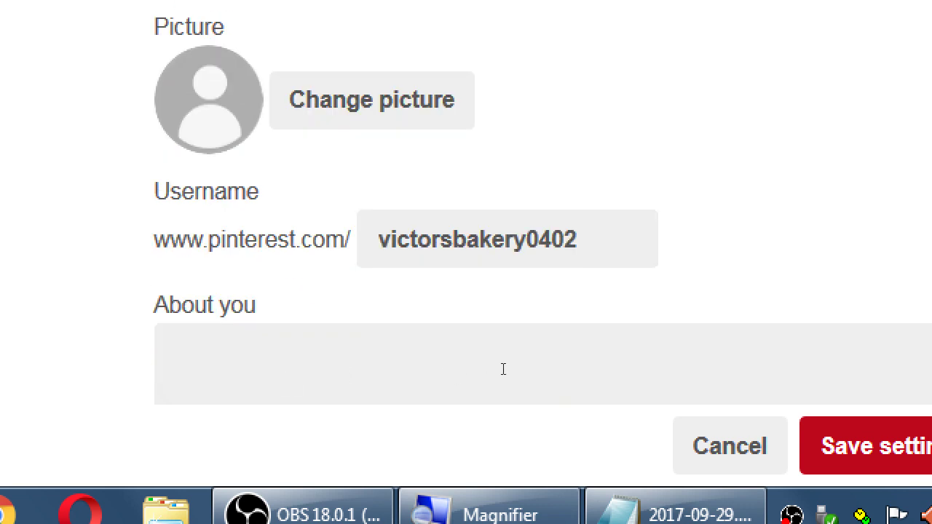
key(Tab)
key(Tab)
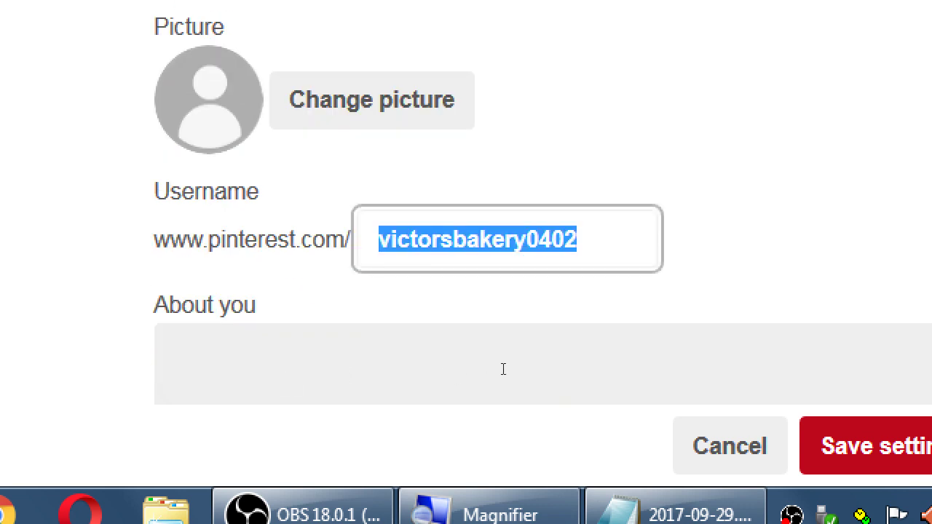
click(539, 331)
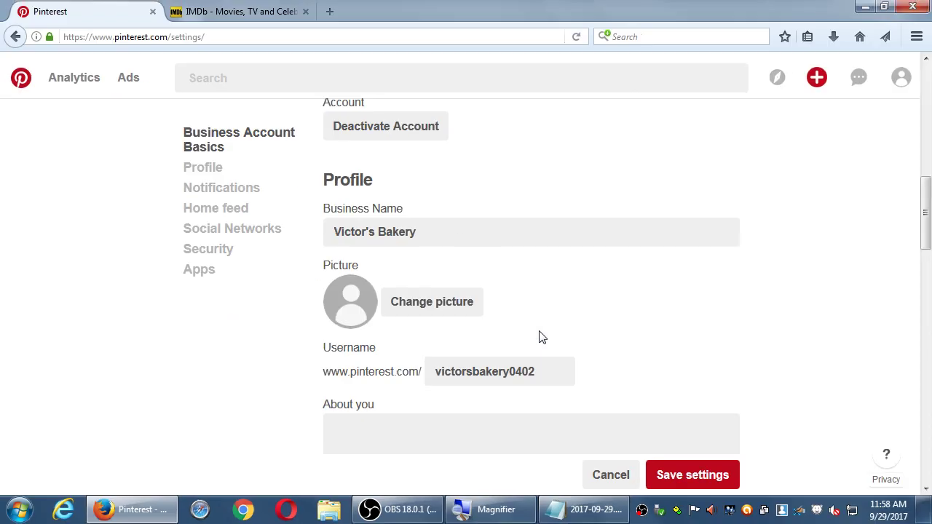
Shorten the profile username to victorsbakery by removing its trailing digits
click(596, 232)
key(BackSpace)
key(BackSpace)
key(BackSpace)
key(BackSpace)
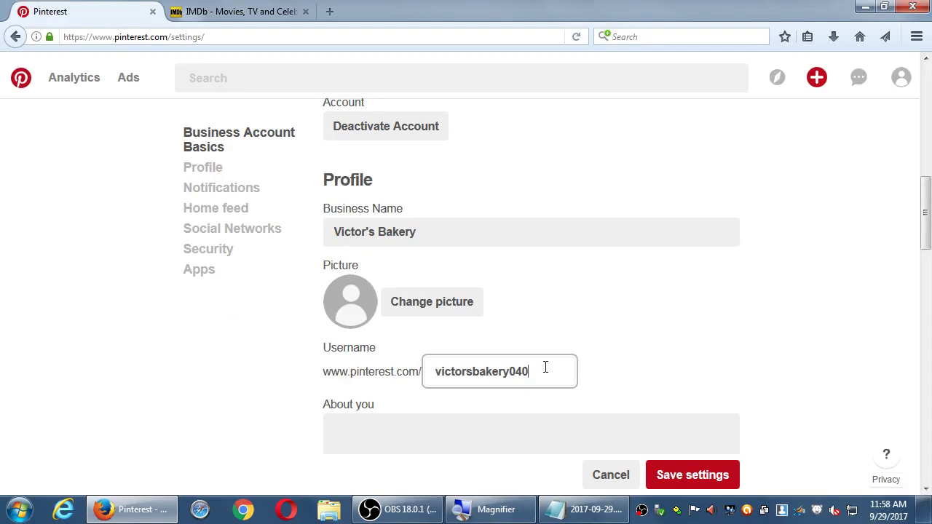
click(639, 337)
Try to save the settings with the edited username and dismiss the message dialog
scroll(640, 337, down, 10)
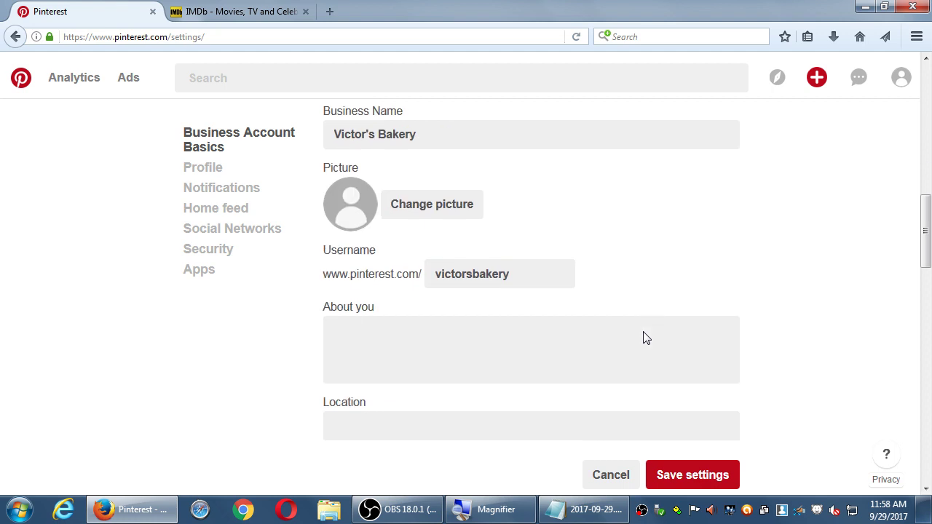
scroll(602, 339, up, 12)
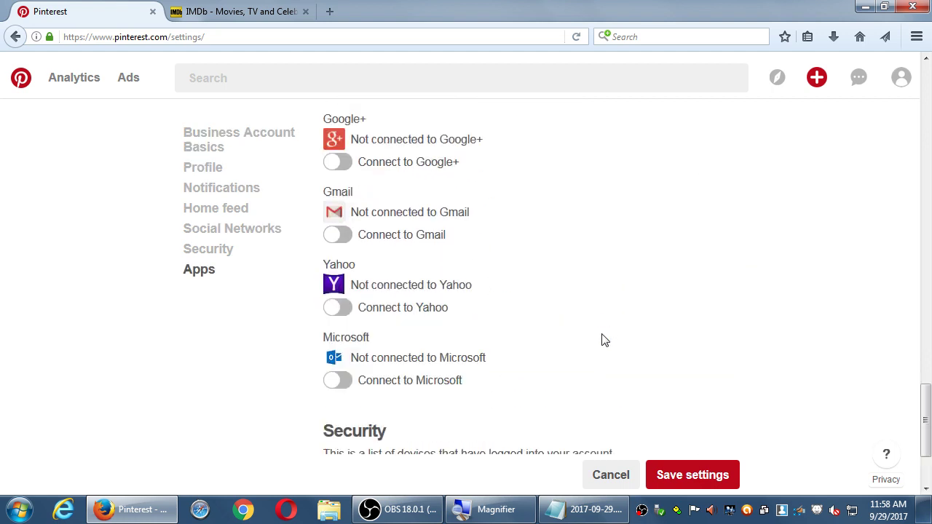
scroll(602, 335, down, 3)
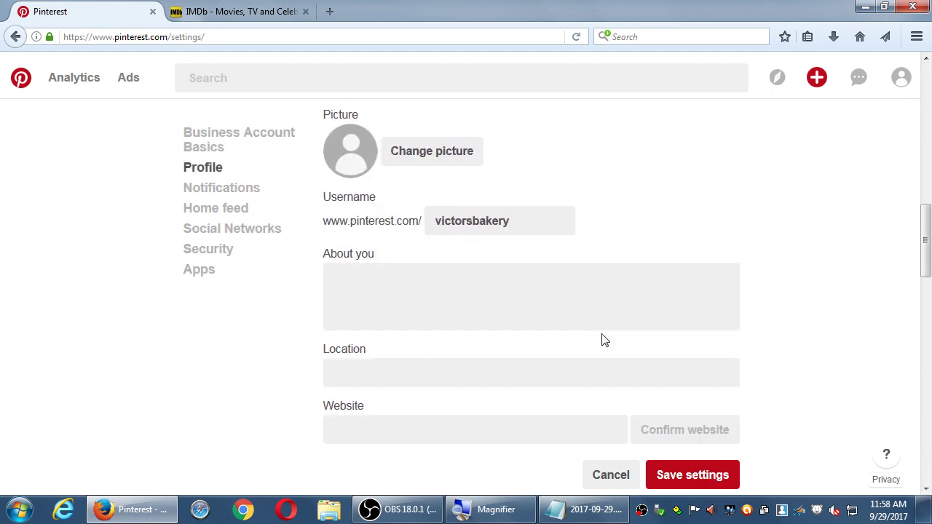
scroll(604, 339, up, 1)
click(679, 474)
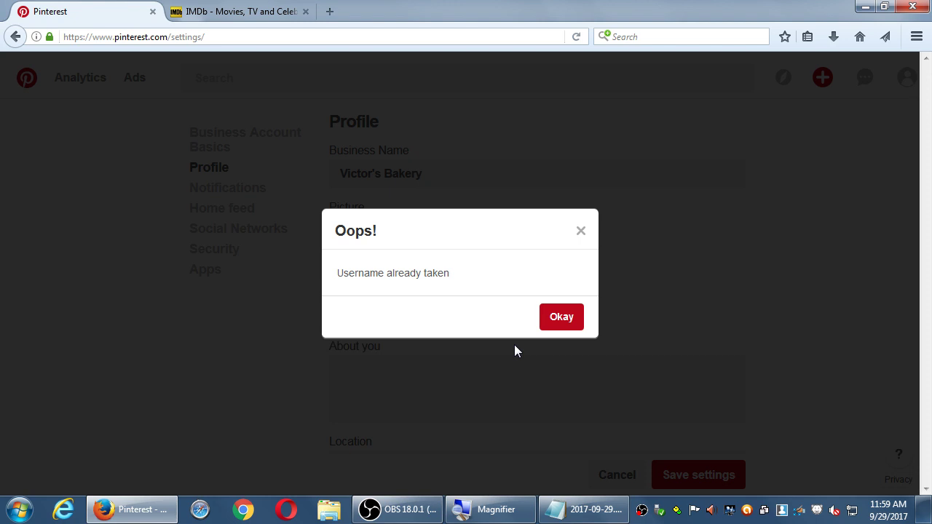
click(551, 322)
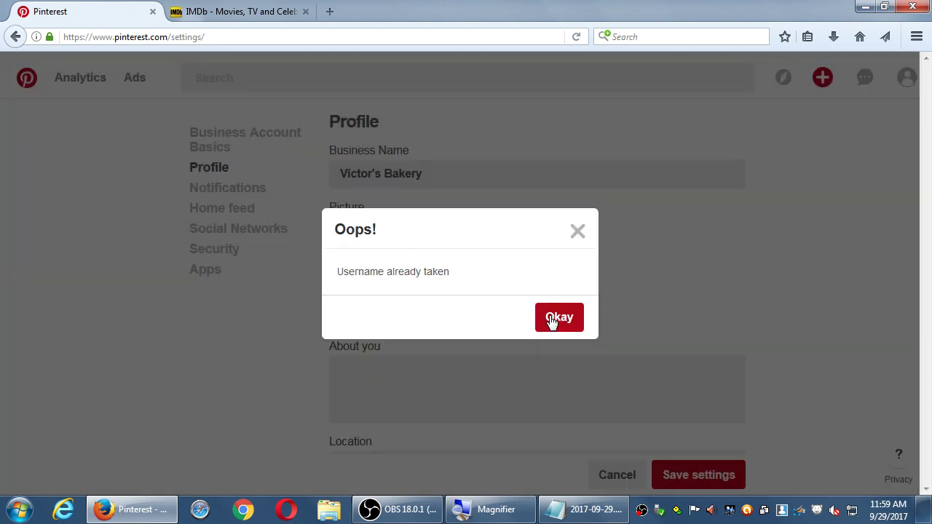
click(551, 322)
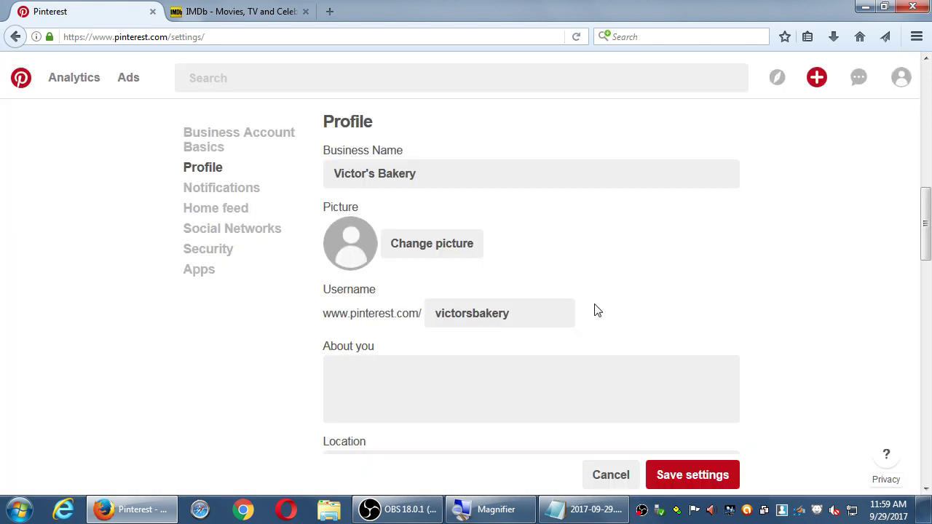
Set the profile username to victorsbakery123455 by adding digits to its end, and highlight the victorsbakery part
click(533, 313)
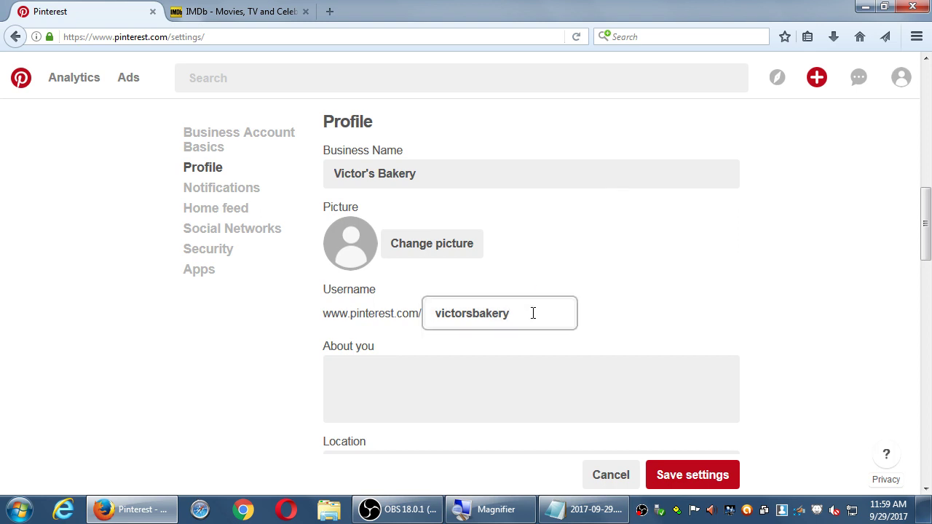
text(123455)
scroll(677, 293, down, 2)
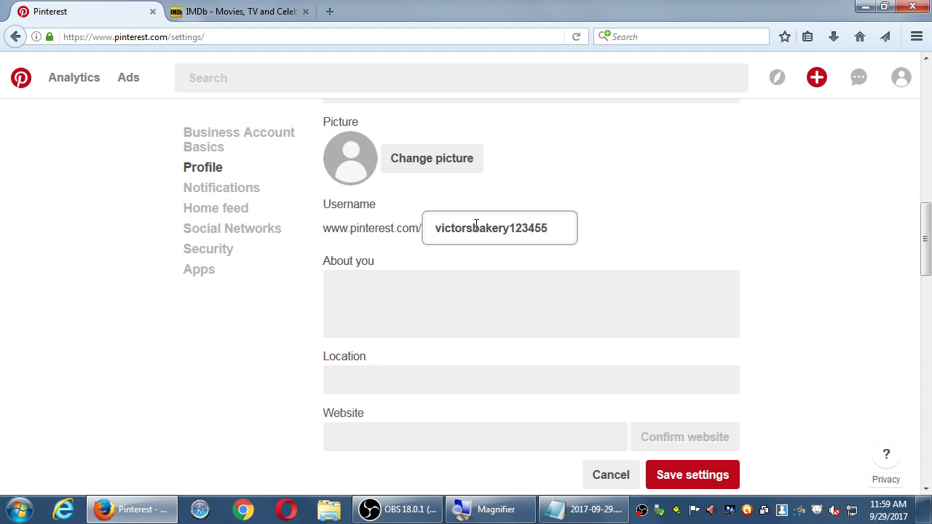
double_click(476, 225)
click(477, 225)
drag(509, 228, 396, 229)
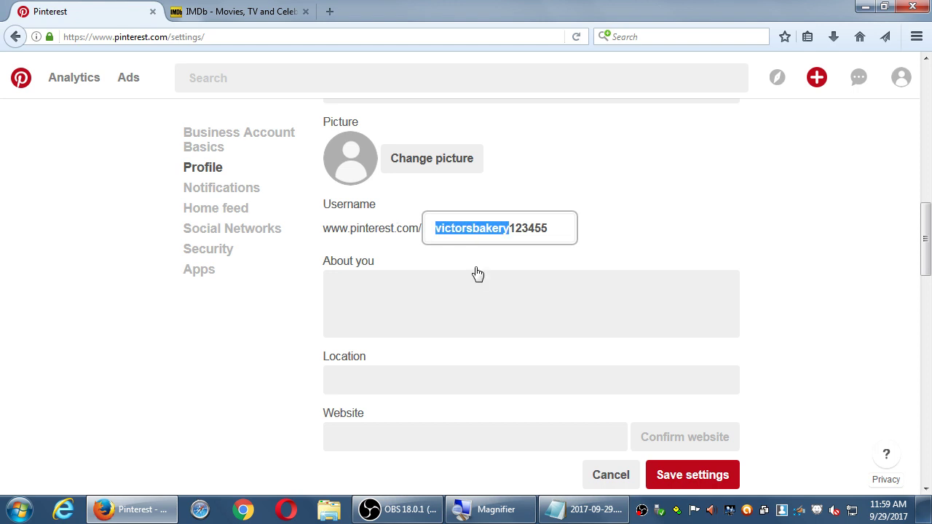
scroll(482, 271, down, 1)
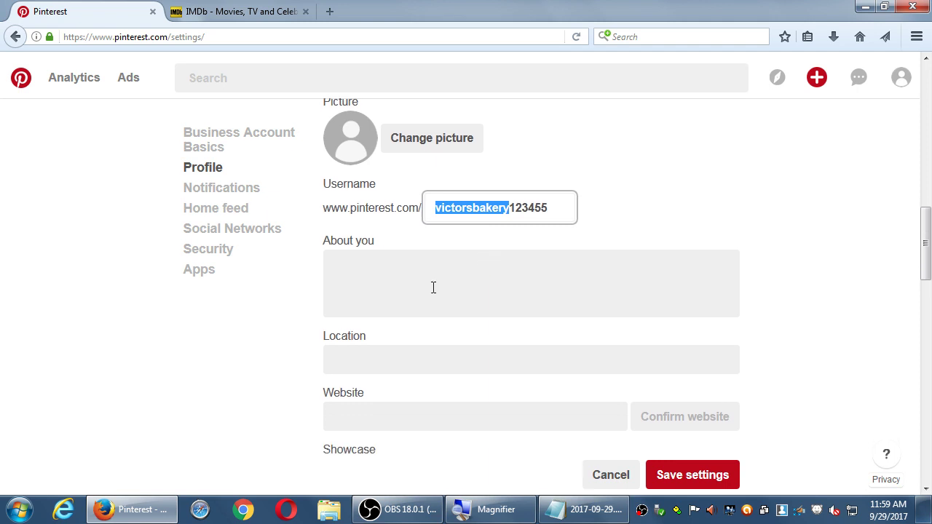
Close the IMDb browser tab and place the cursor in the empty About you field
click(416, 278)
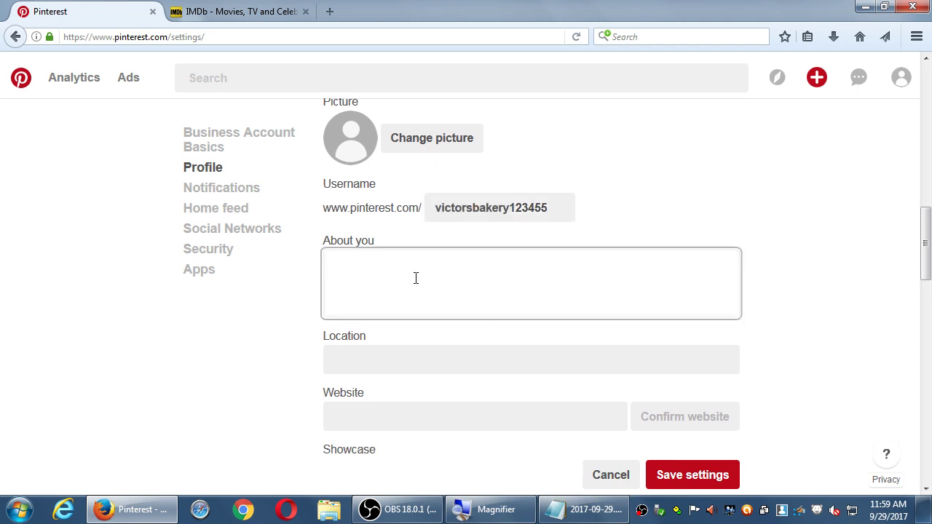
key(super+plus)
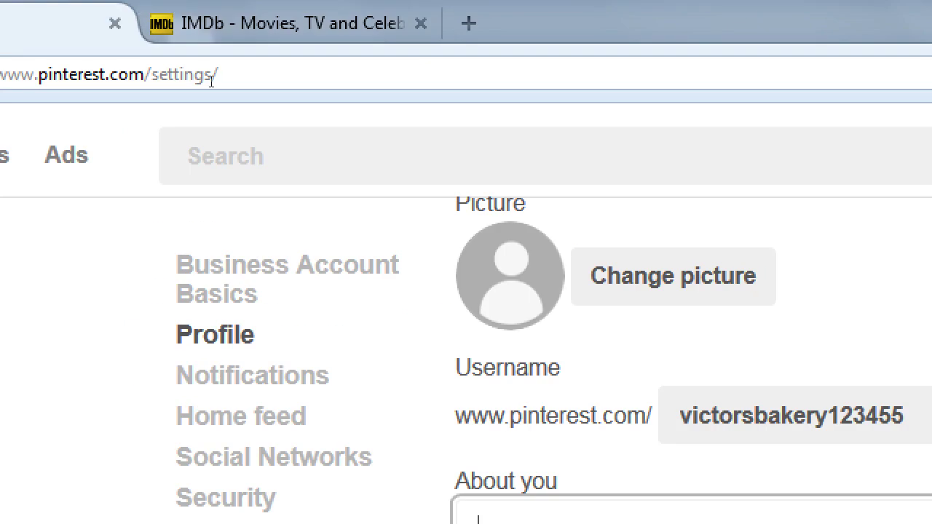
click(421, 23)
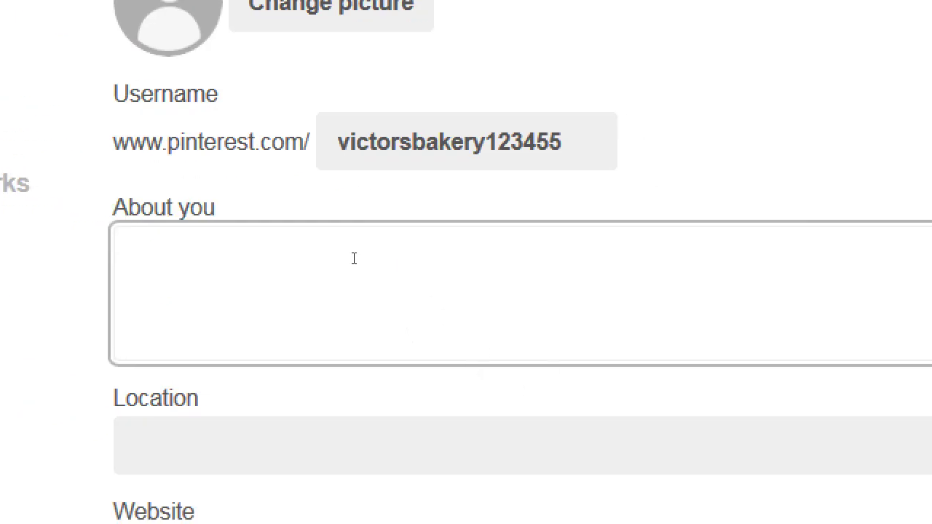
drag(339, 244, 390, 246)
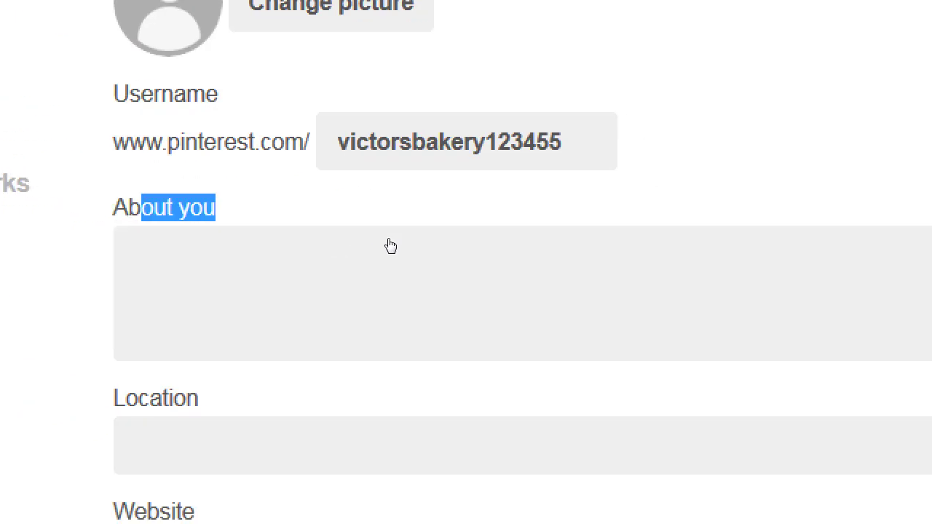
click(410, 287)
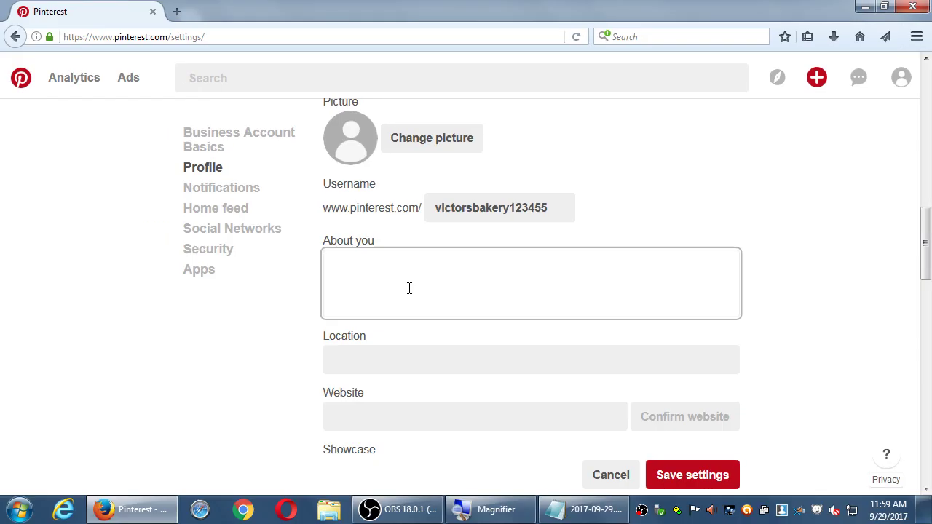
Test the About you field's length limit with many repetitions of "klj aklsdf", and clear the field again
text(klj aklsdf)
triple_click(409, 288)
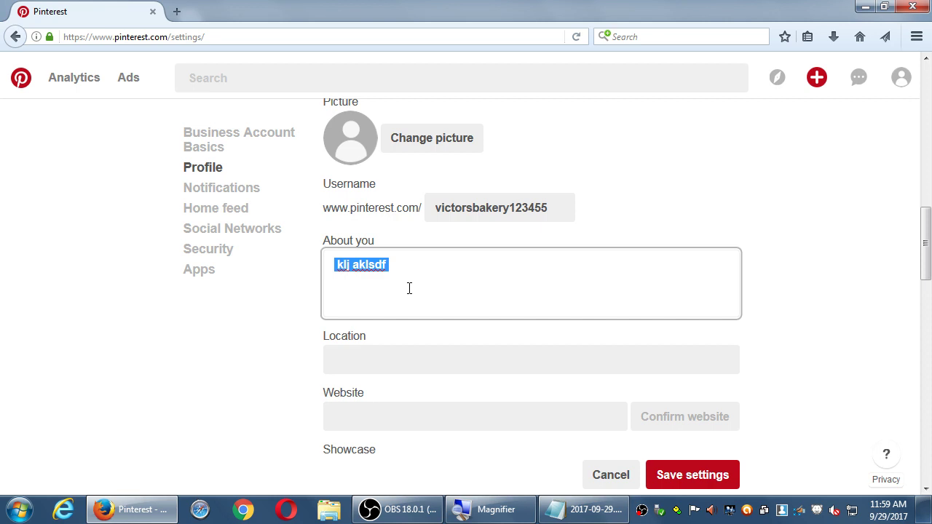
key(ctrl+c)
key(ctrl+v)
key(ctrl+v)
key(ctrl+v)
key(ctrl+v)
key(ctrl+v)
key(ctrl+v)
key(ctrl+v)
key(ctrl+v)
key(ctrl+v)
key(ctrl+v)
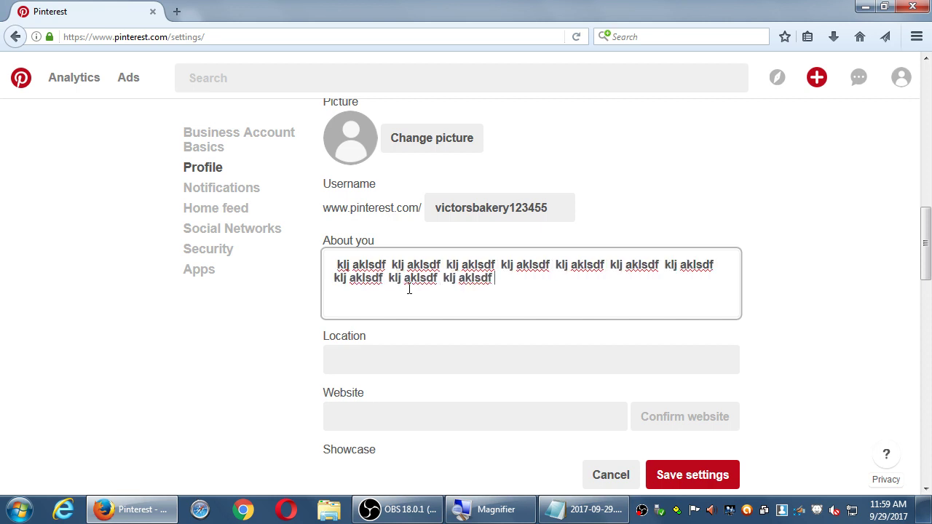
key(ctrl+a)
key(ctrl+v)
key(ctrl+v)
key(ctrl+v)
key(ctrl+v)
key(ctrl+a)
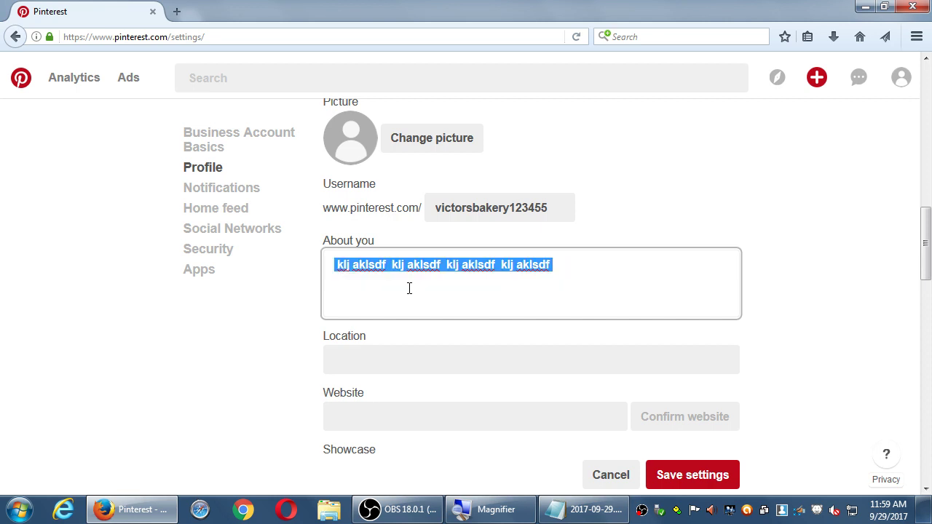
key(ctrl+c)
key(ctrl+v)
key(ctrl+v)
key(ctrl+v)
key(ctrl+v)
key(ctrl+v)
key(ctrl+v)
key(ctrl+v)
key(ctrl+v)
key(ctrl+v)
key(ctrl+v)
key(ctrl+v)
key(ctrl+v)
key(ctrl+v)
key(ctrl+v)
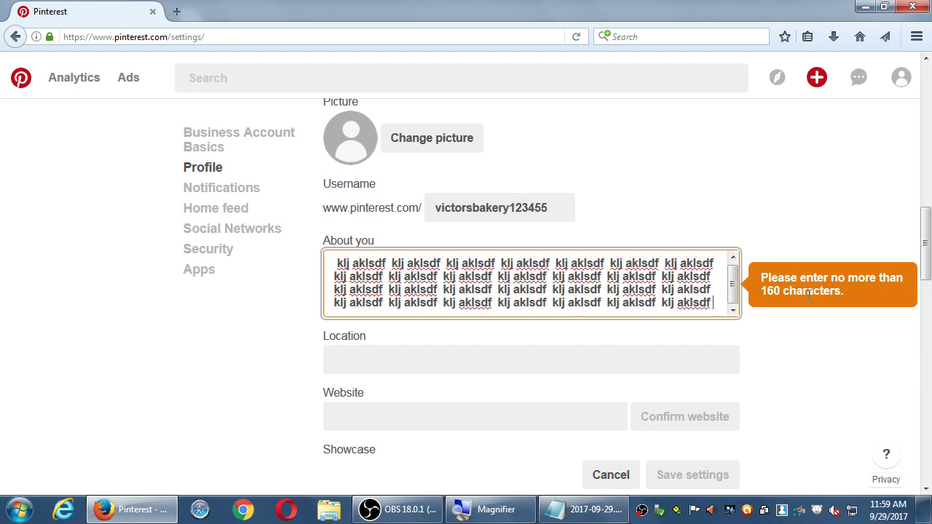
key(ctrl+a)
key(BackSpace)
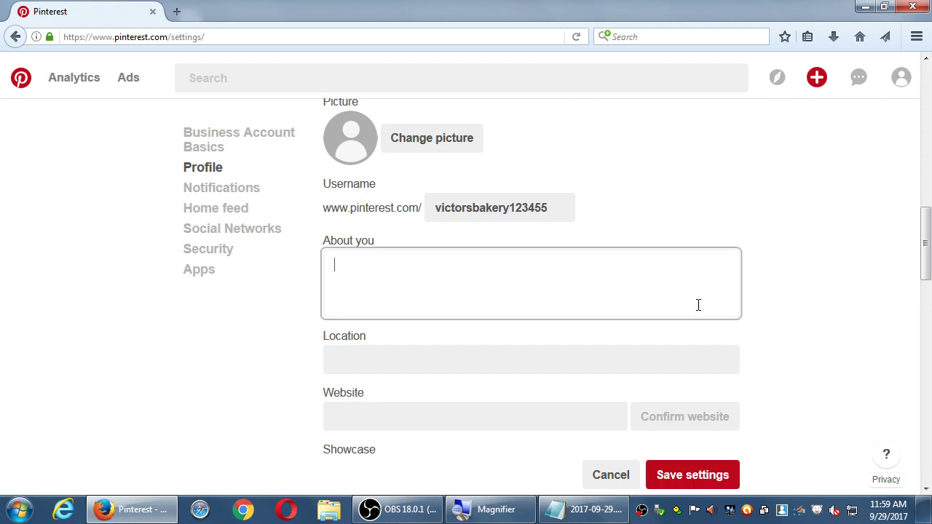
Switch to the Notepad notes and add the line "In About You, fill in 160 characters of complete sentences with keywords" at the end
click(583, 510)
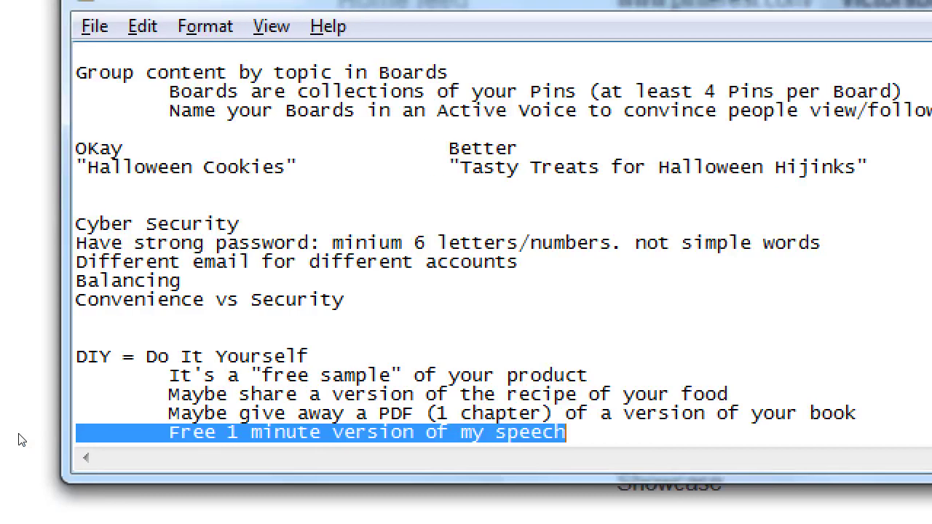
click(0, 445)
key(Return)
key(Return)
text(In A)
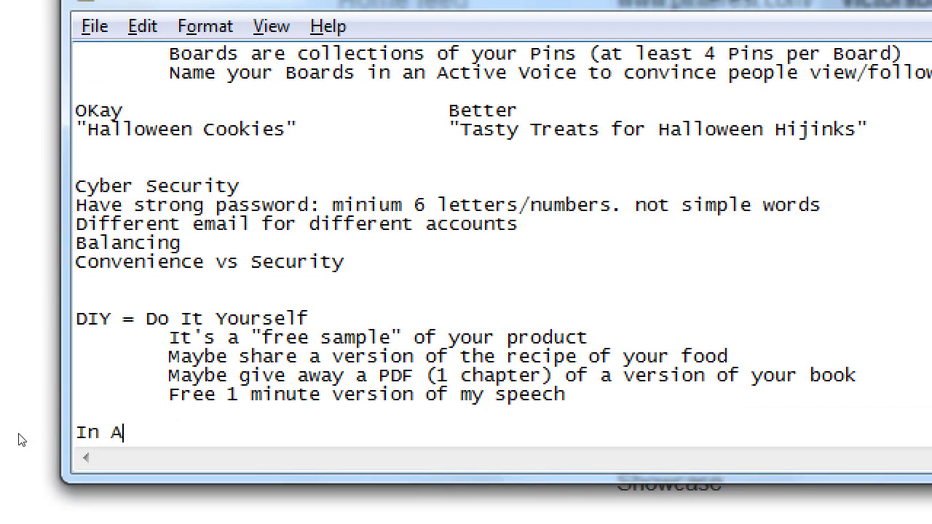
text(bout You, fill i)
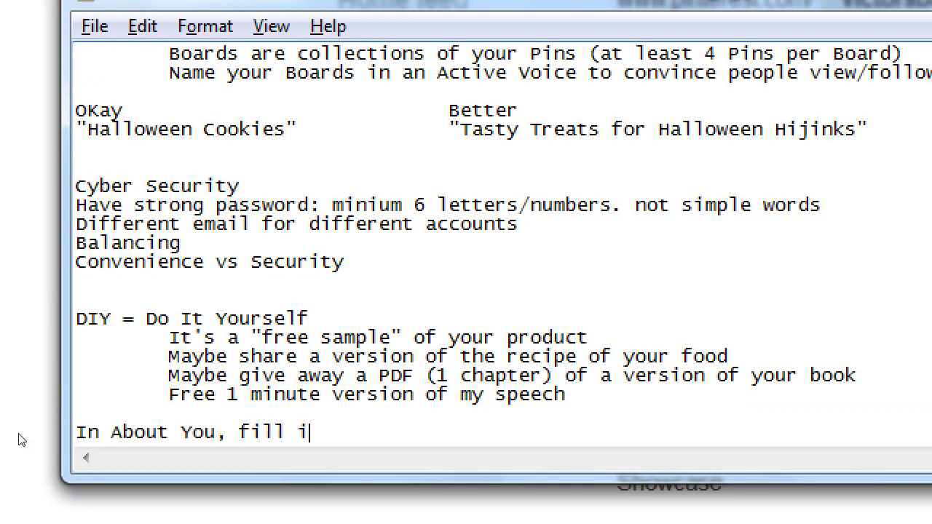
text(n 160 characters)
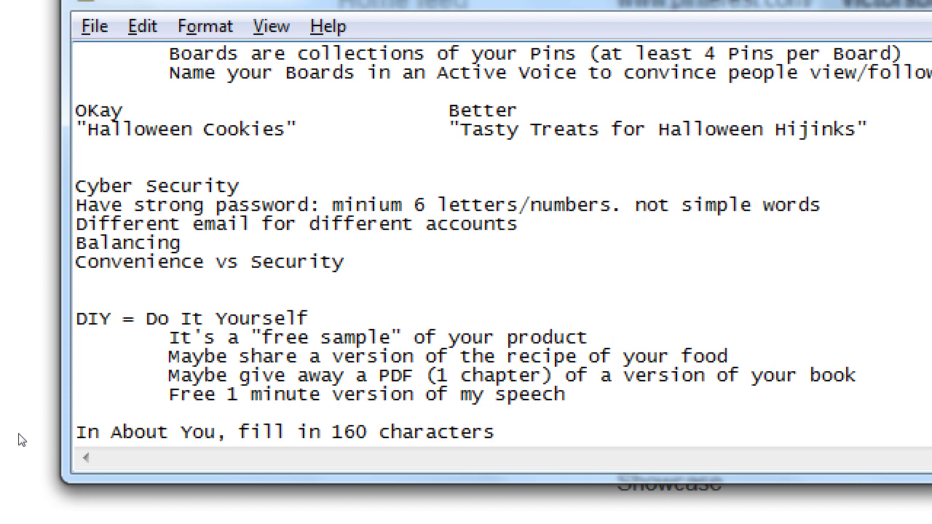
text( of complete sencte)
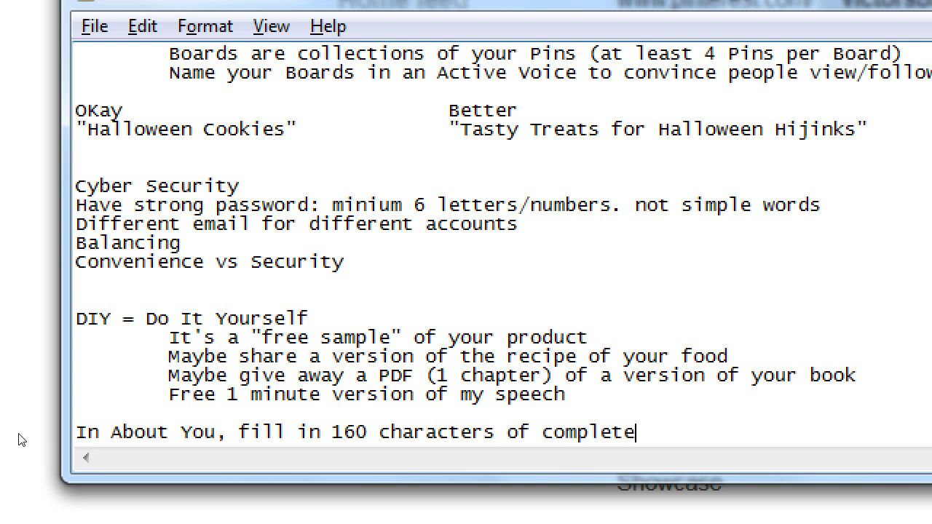
key(BackSpace)
key(BackSpace)
key(BackSpace)
text(tences with keywords)
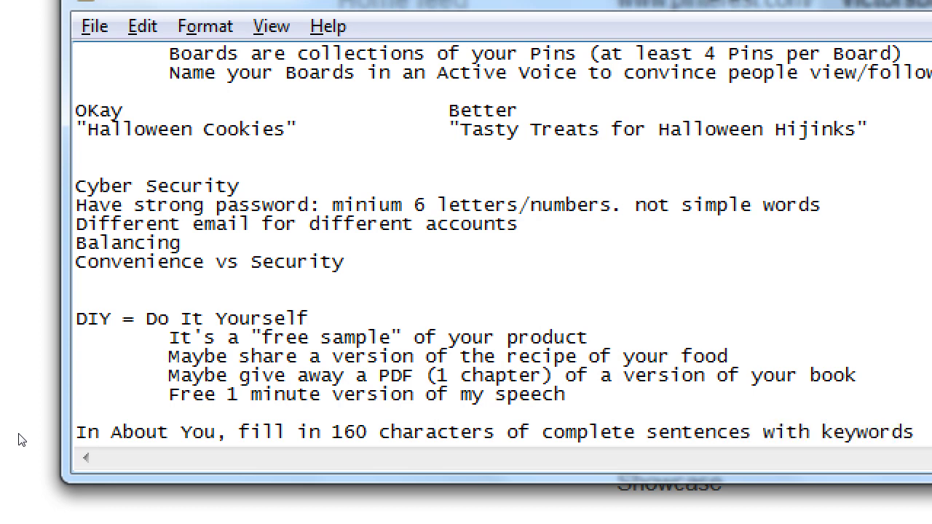
Continue the About You note on a new line with "about your business, to help you get found."
key(Return)
text(about your u)
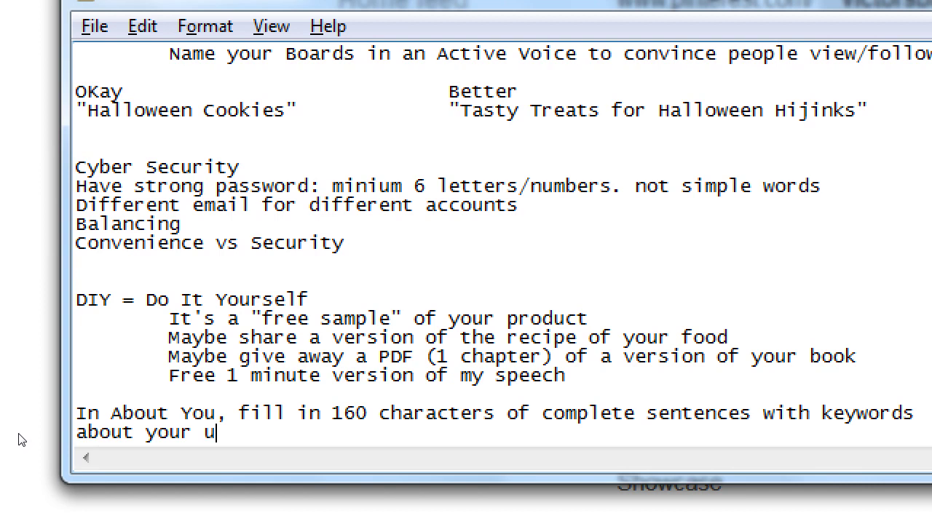
key(BackSpace)
text(business, to help you)
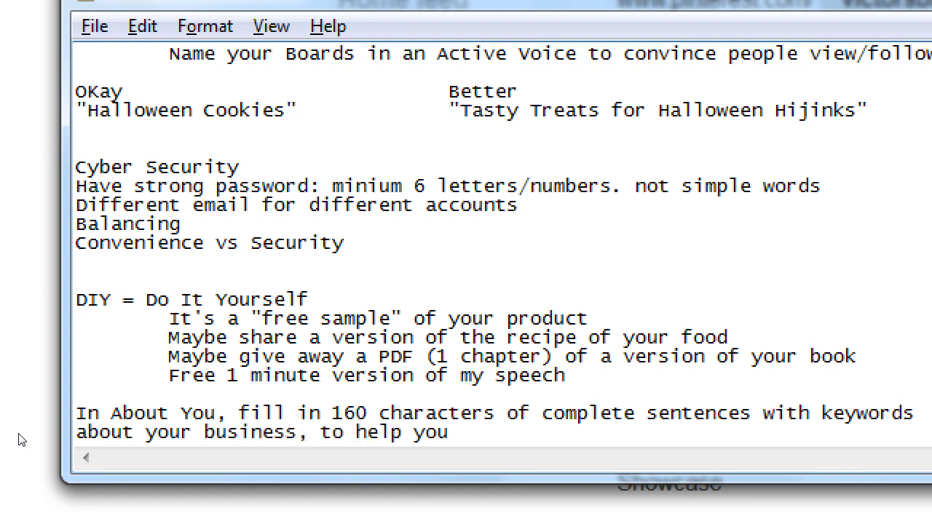
text( get found.)
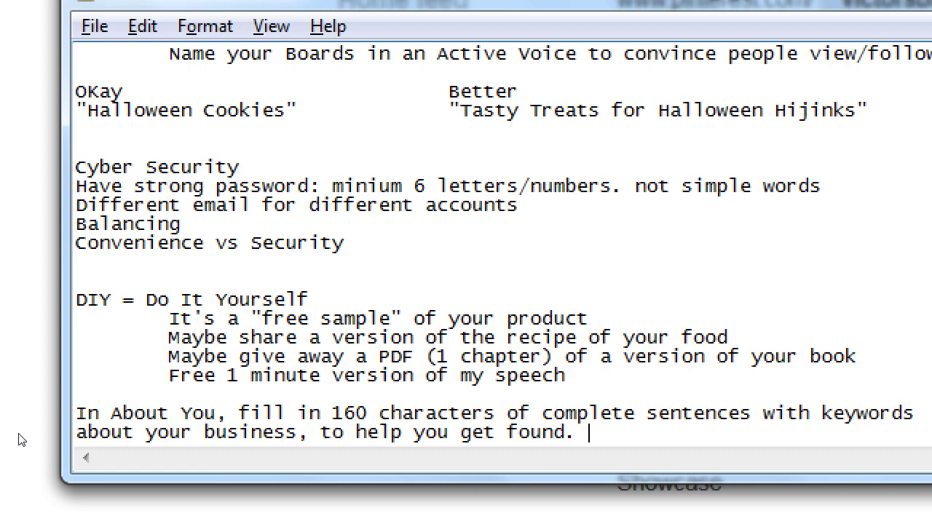
Add the example line "Victor's BAkery is a family-owned bakery in the heart of Chula Vista" below the About You note
key(Return)
text(V)
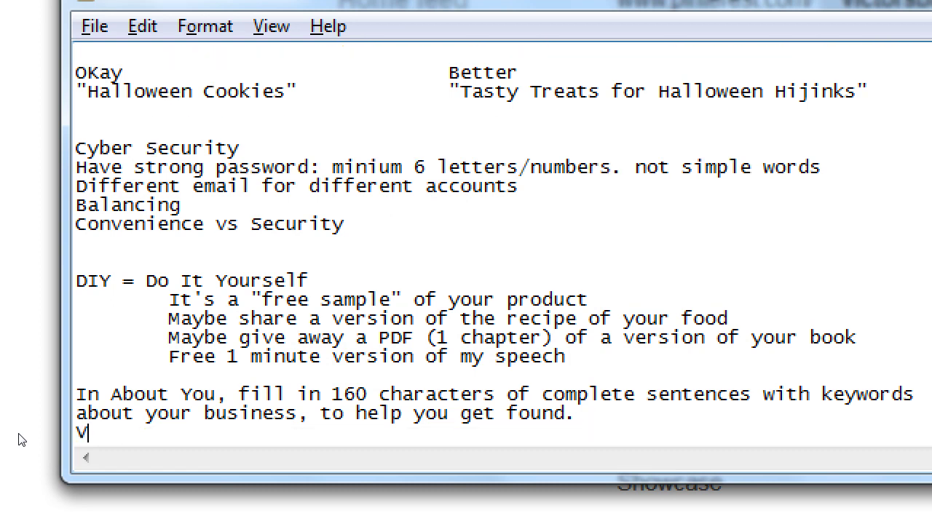
text(ictor's BAkery i)
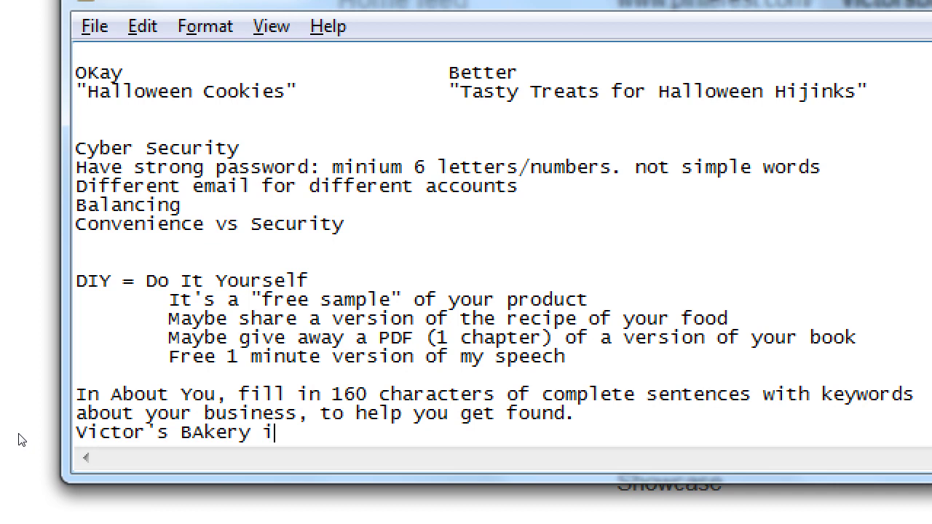
text(s a family-onwe)
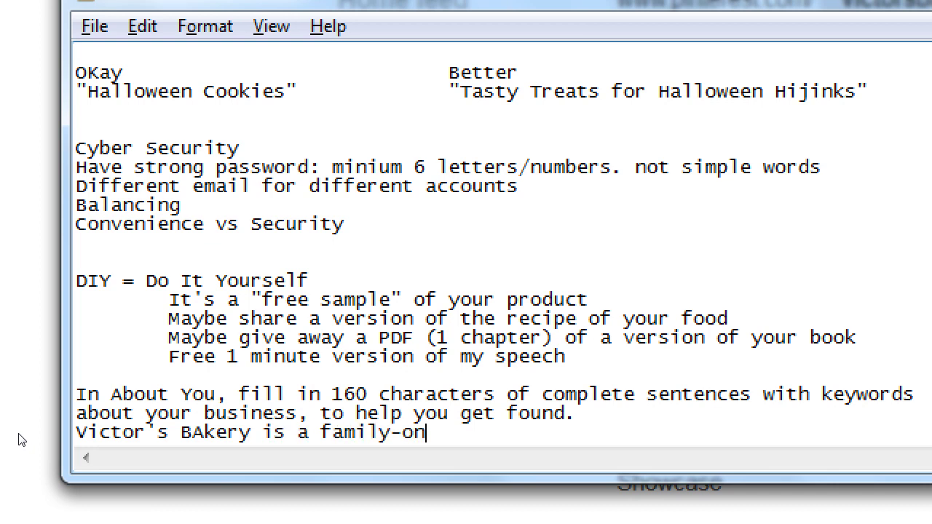
key(BackSpace)
key(BackSpace)
key(BackSpace)
text(wned bakery in the heart of )
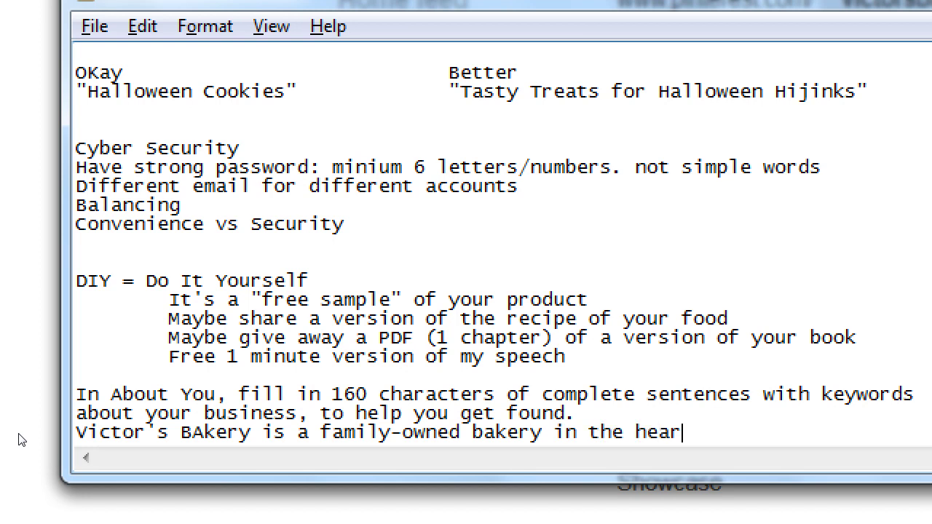
text(Chula Vista)
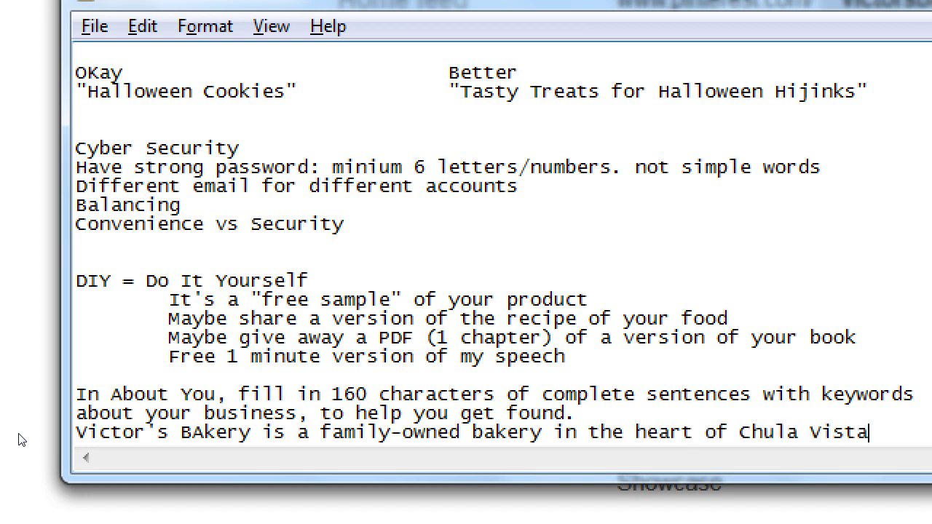
Add a second example line reading "Founded in 1989 we focus on healthy version of classic goodies."
key(Return)
text(Found)
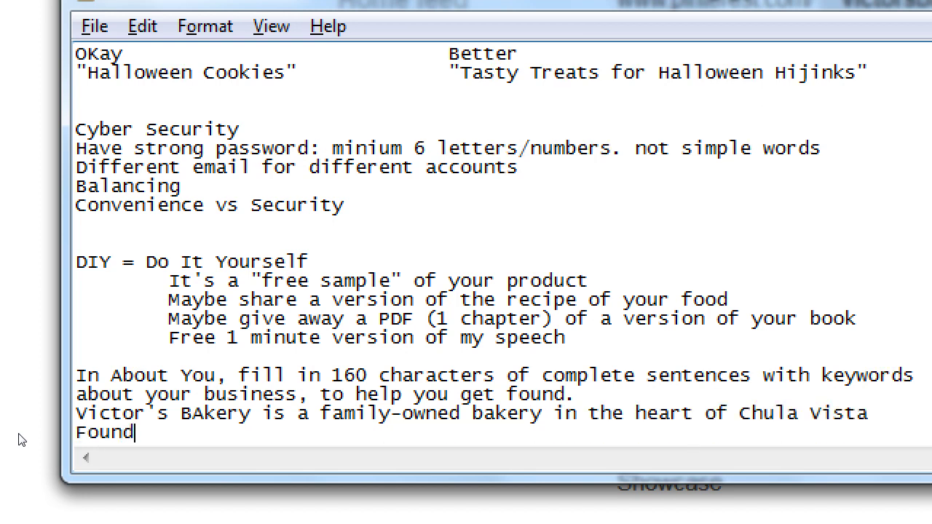
text(ed in 1989 we f)
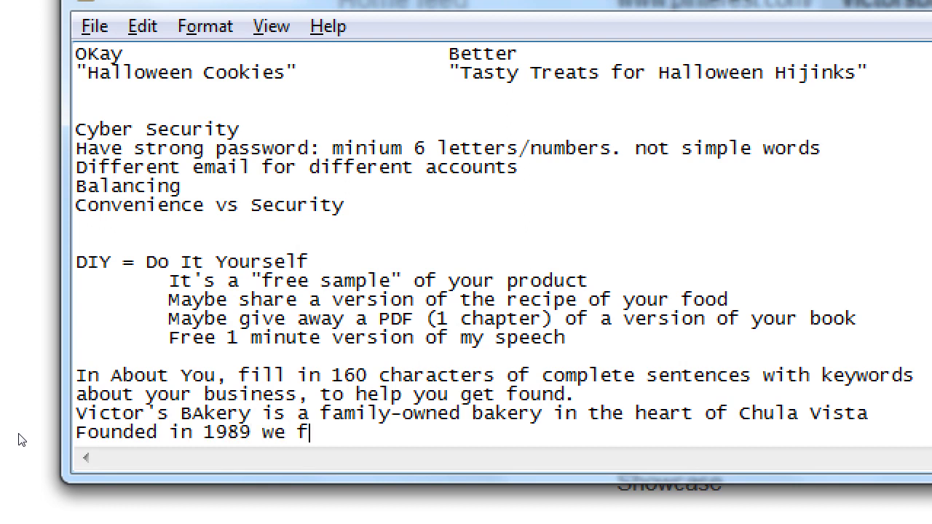
text(ocus on healthy)
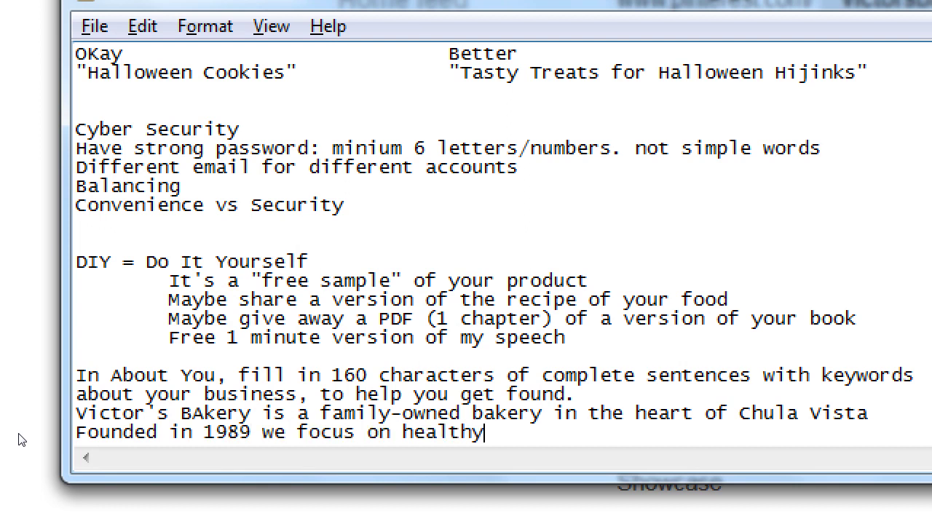
text( version of cl)
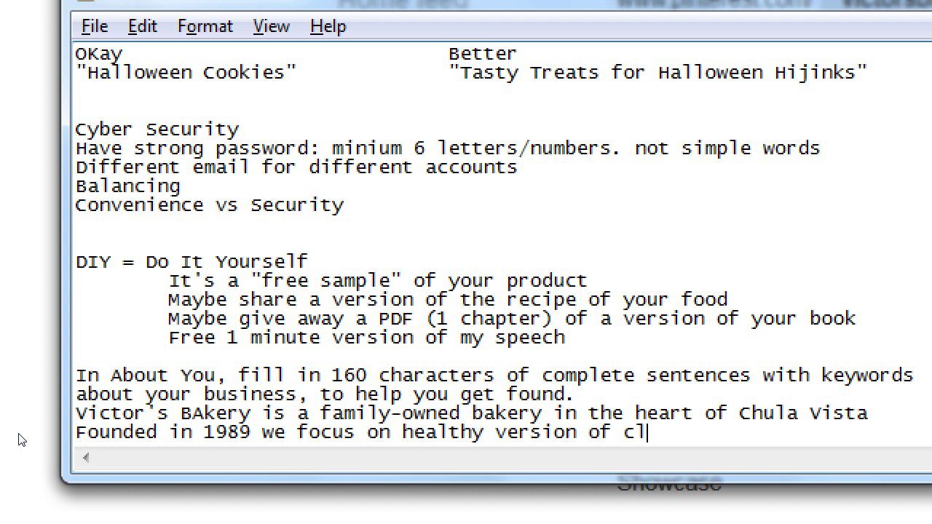
text(assic goodies.)
Insert a blank line between the About You note and the example bakery description
key(Home)
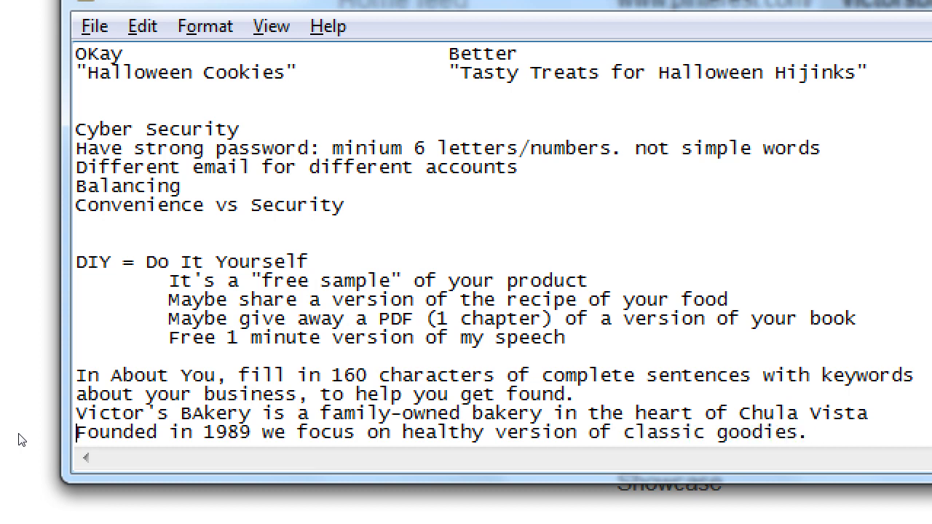
key(Up)
key(Return)
key(ctrl+End)
key(Up)
key(Right)
key(Right)
key(Right)
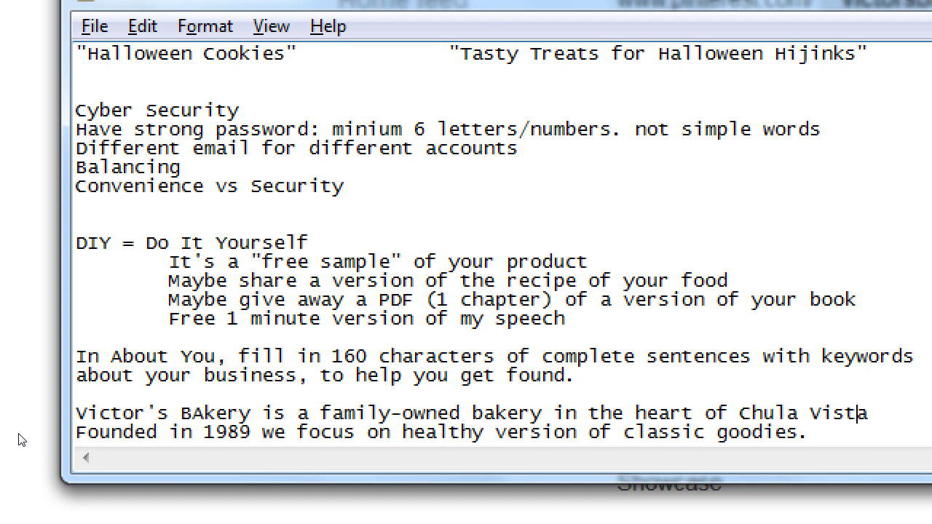
Correct "BAkery" to "Bakery" in the example description and end its first sentence with a period after Chula Vista
key(Home)
key(Down)
key(Right)
key(Right)
key(Right)
key(Right)
key(Right)
key(Right)
key(Right)
key(Right)
key(Right)
key(Right)
key(Right)
key(Up)
key(shift+Left)
text(a)
key(Right)
key(Right)
key(Right)
key(Right)
key(Right)
key(Right)
key(Right)
key(End)
text(.)
Highlight the words "classic goodies." at the end of the example description
key(Down)
key(ctrl+Left)
key(ctrl+Left)
key(ctrl+shift+Right)
key(ctrl+shift+Right)
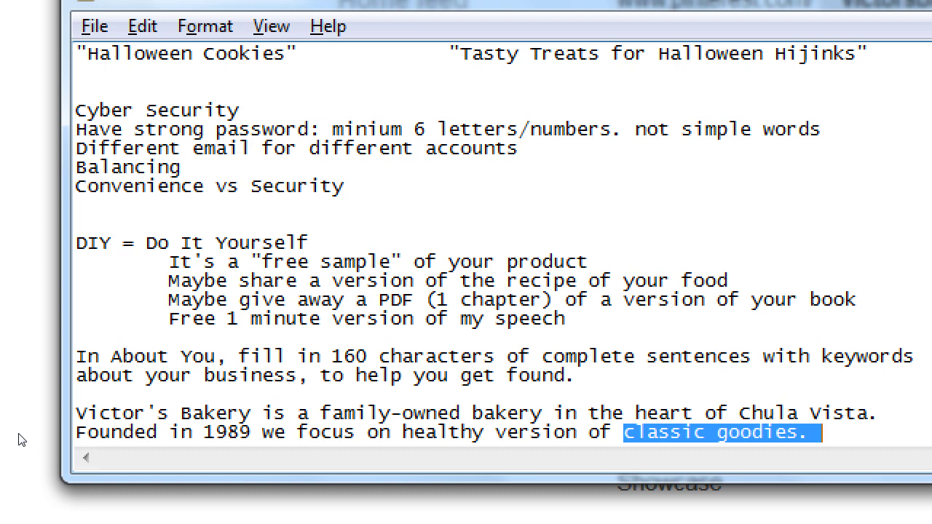
Switch back to the Pinterest profile settings and go over the empty About you, Location and Website fields
key(Right)
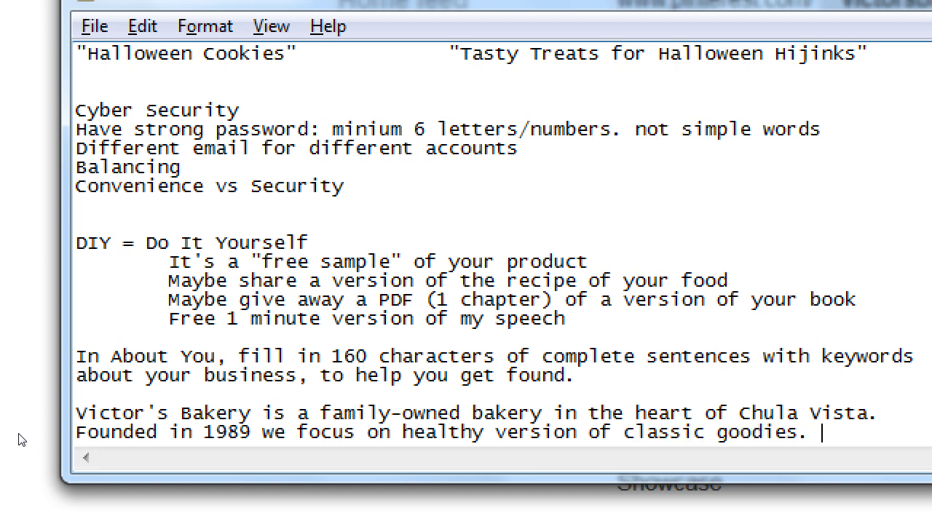
key(super+minus)
click(372, 7)
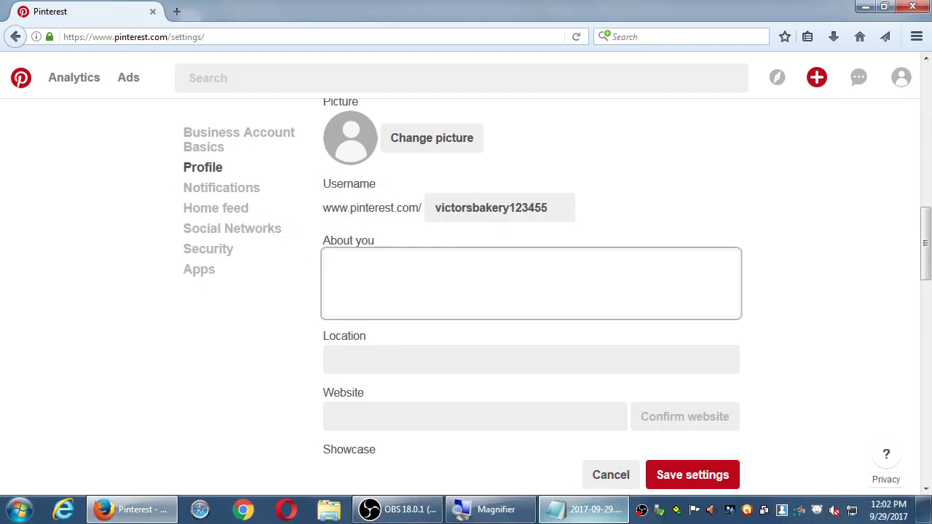
click(586, 509)
click(837, 319)
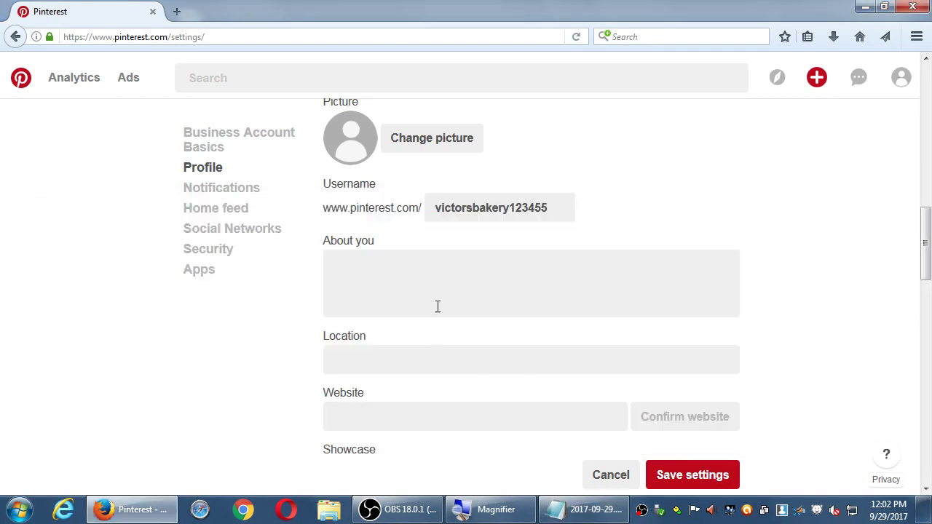
click(426, 266)
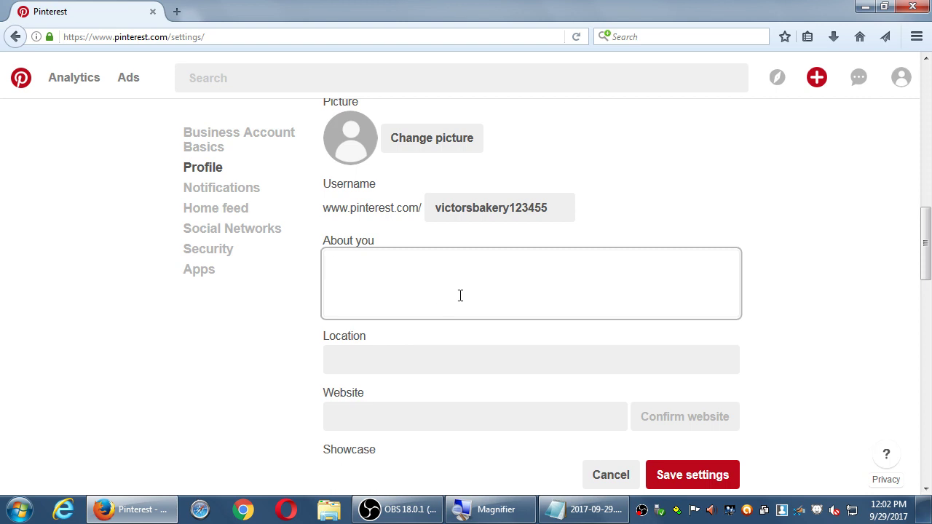
click(353, 362)
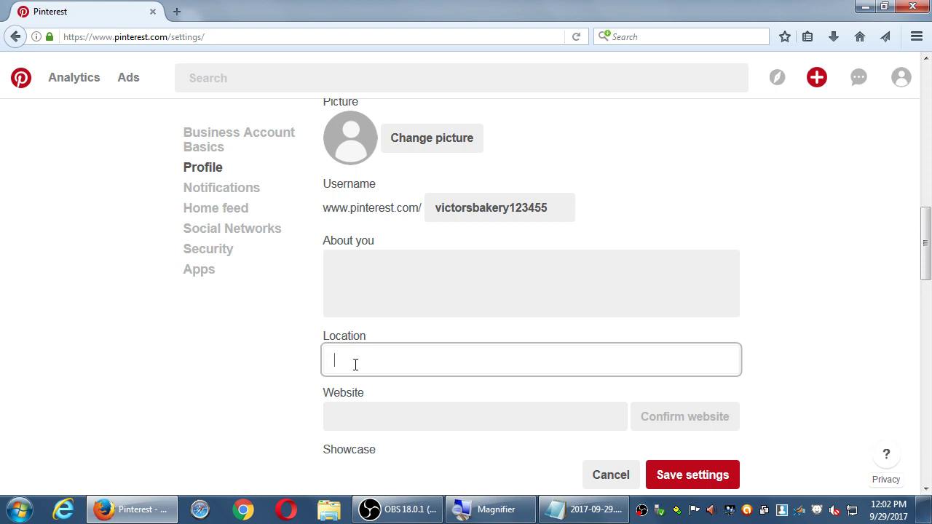
scroll(328, 404, down, 2)
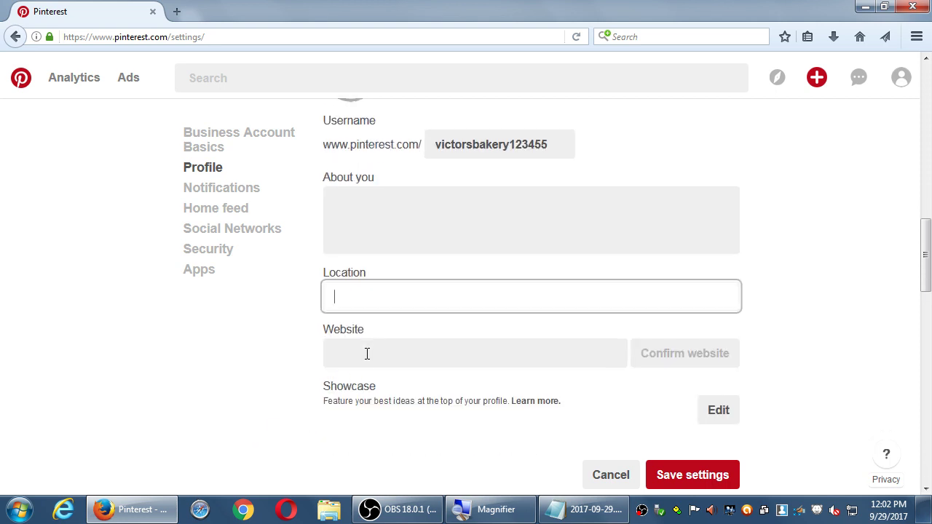
click(367, 354)
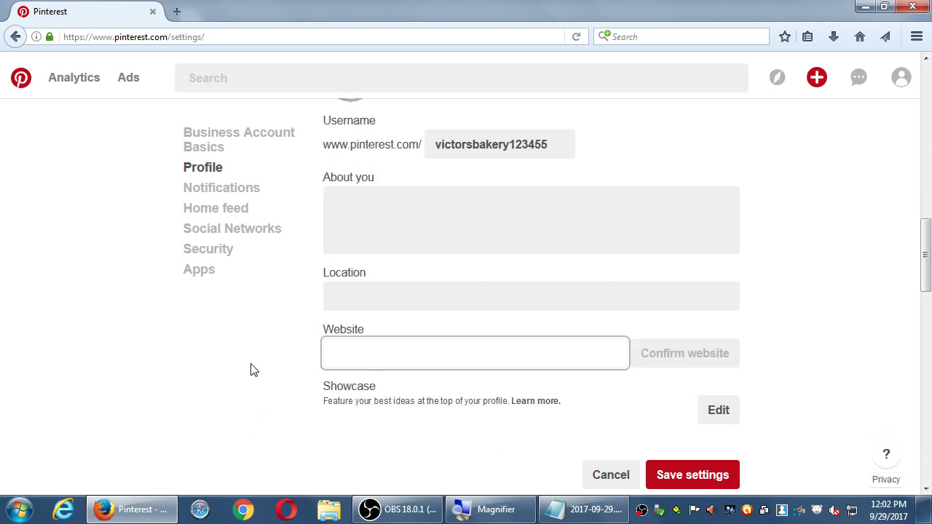
Examine the Showcase section of the profile settings by highlighting its heading and description
scroll(251, 370, down, 3)
drag(367, 259, 366, 289)
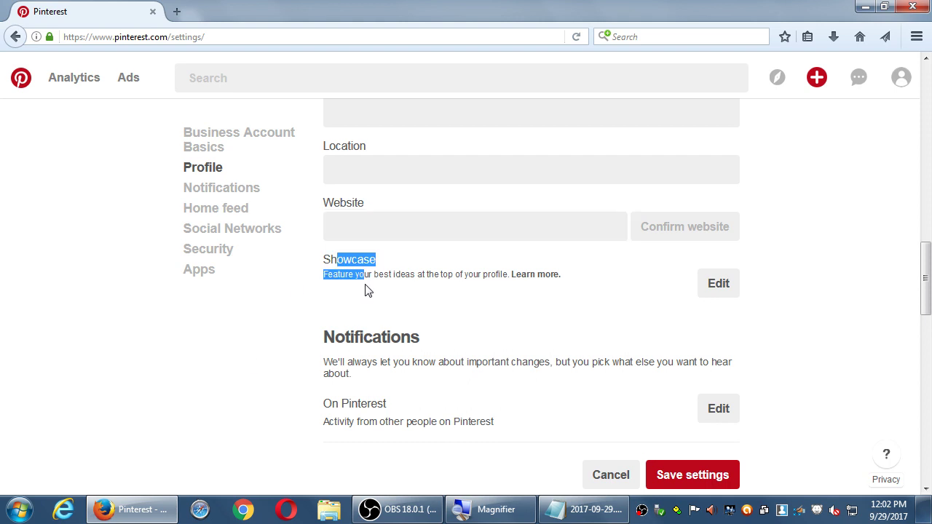
click(402, 273)
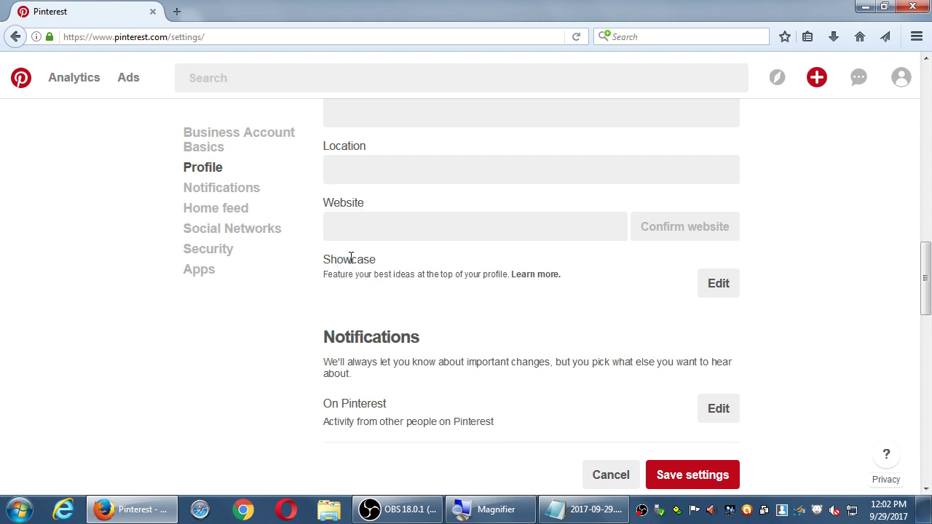
drag(353, 258, 366, 275)
click(373, 270)
Switch to Notepad and begin a new note reading "Use Prmote to", leaving blank lines after the example bakery description
click(593, 510)
key(super+plus)
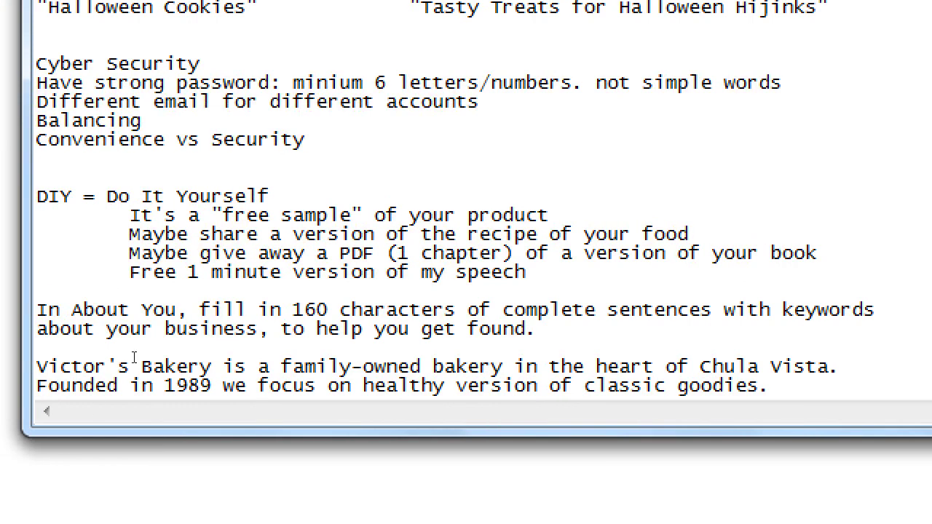
key(ctrl+End)
key(Return)
key(Return)
key(Return)
text(Use Prmote to)
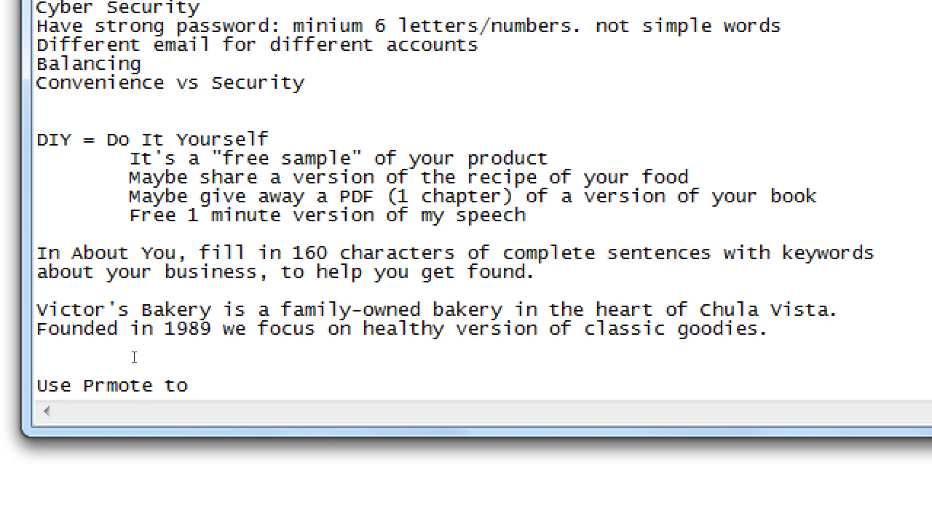
Correct the misspelled word "Prmote" to "Promote" in the new note
key(Left)
key(Left)
key(Left)
key(Left)
key(Left)
key(Left)
key(Left)
key(Left)
text(o)
key(End)
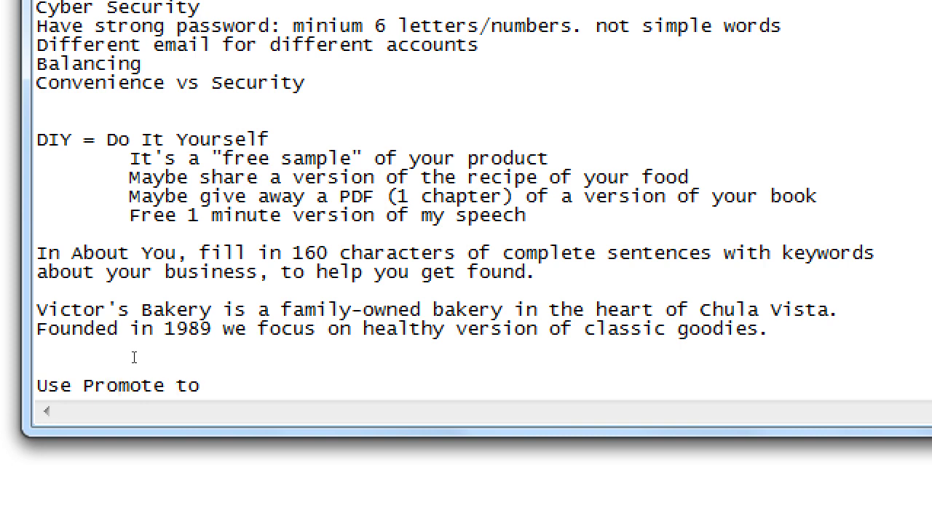
Continue the Promote note with "show off your most important pins first." followed by a hyphen
text(show off your most im)
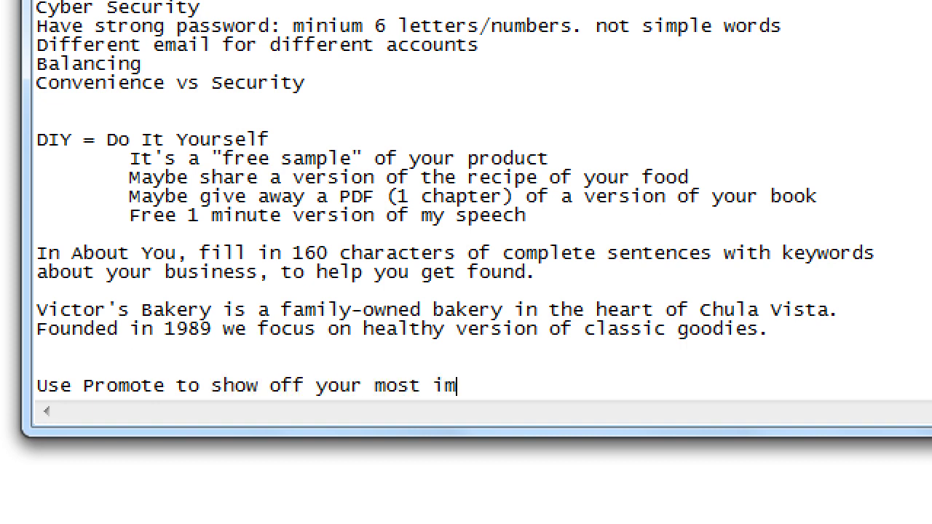
text(portant pins first.)
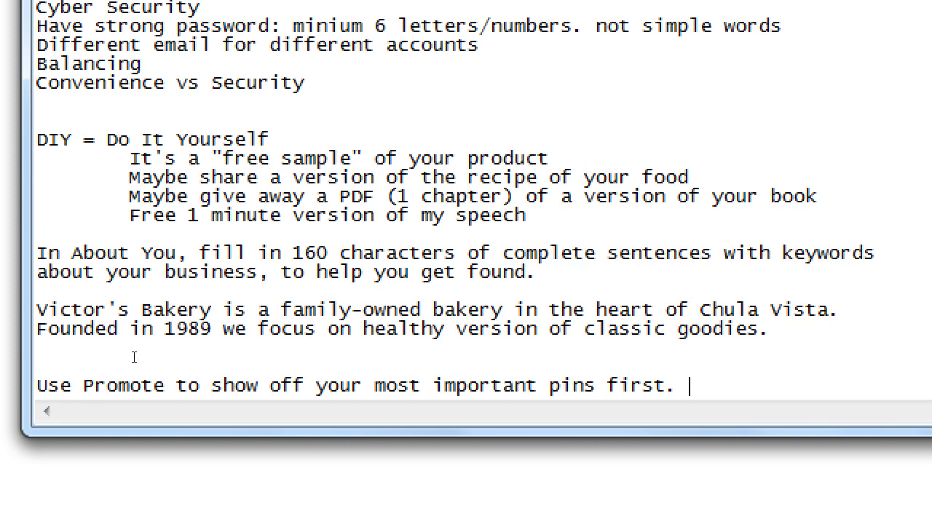
text(-)
Switch back to Pinterest and review the Notifications options for on-site activity, email and push
key(super+minus)
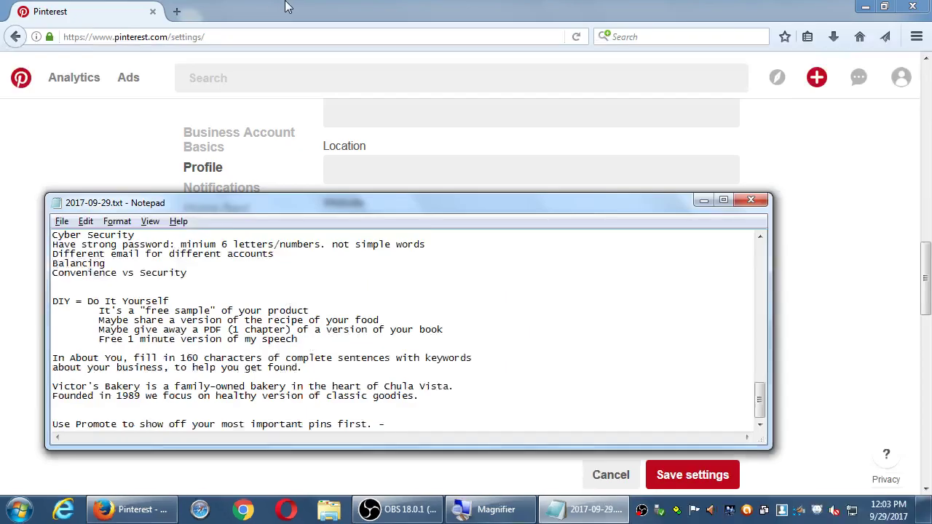
key(alt+Tab)
scroll(362, 275, down, 1)
scroll(362, 275, down, 1)
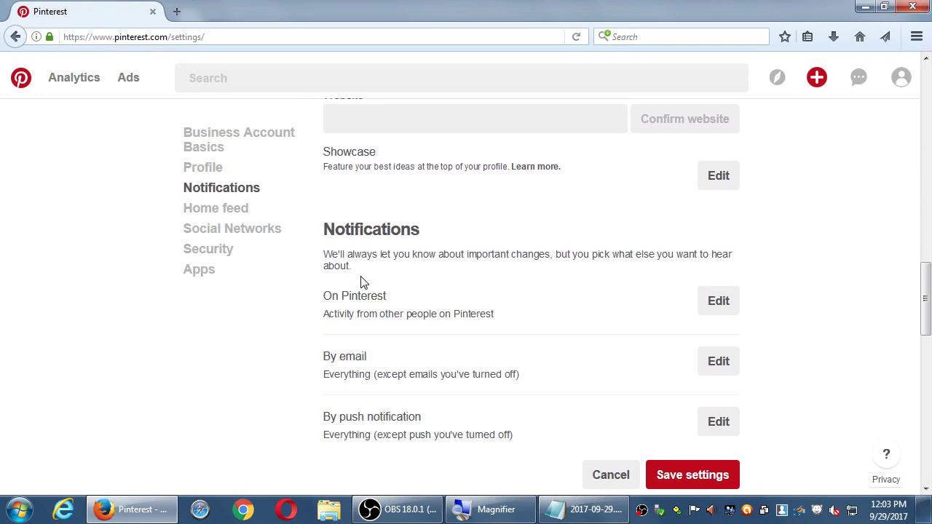
scroll(360, 281, down, 1)
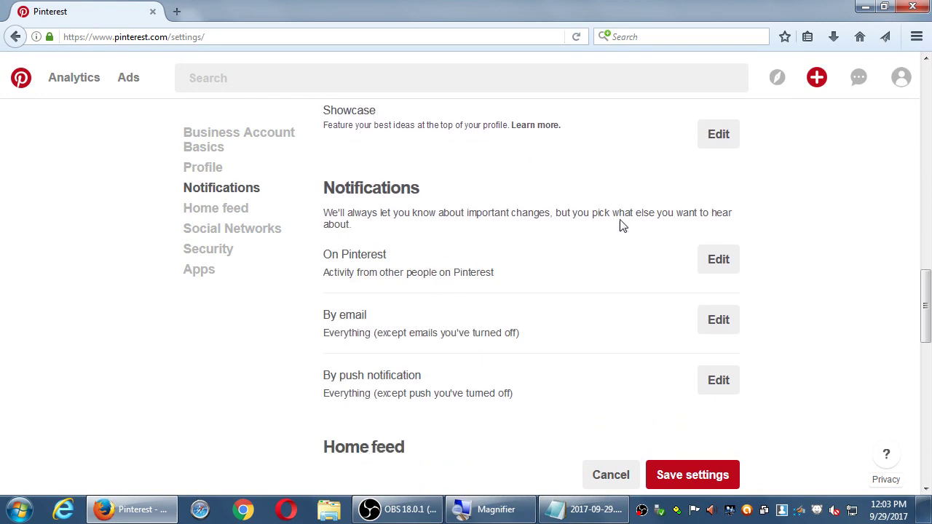
scroll(627, 279, down, 1)
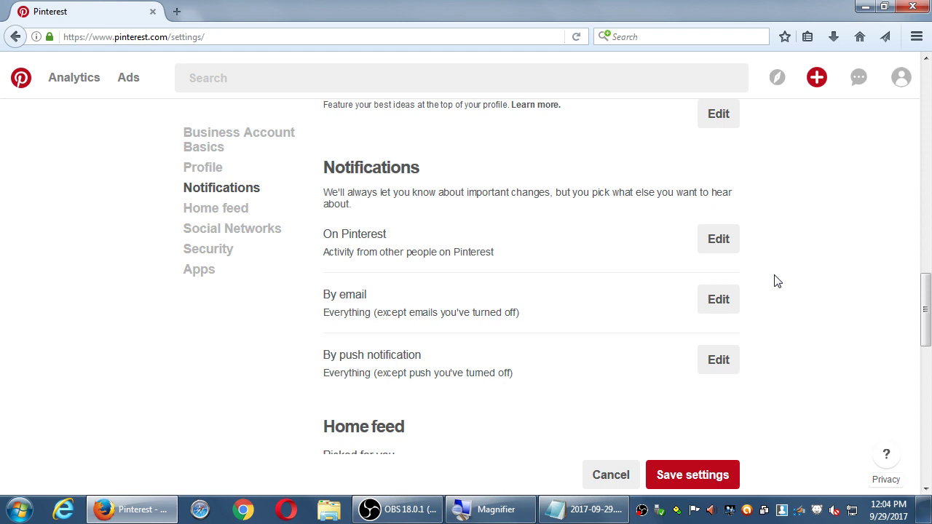
scroll(778, 281, down, 4)
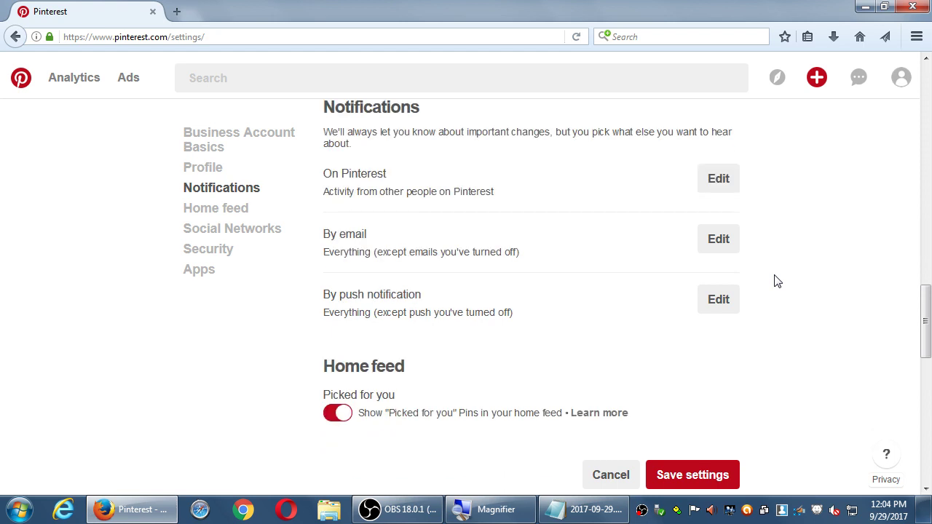
Review the Home feed setting and the Social Networks connection options from Facebook to Yahoo
scroll(778, 281, down, 2)
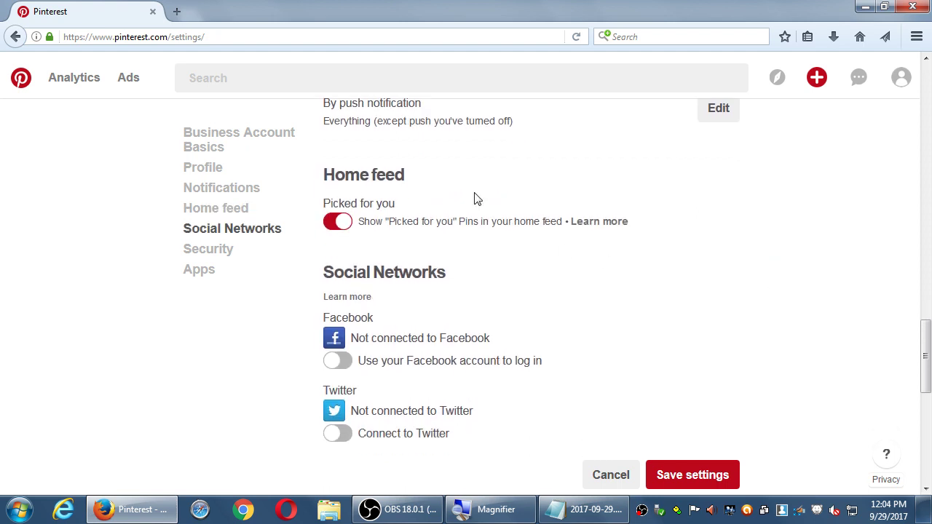
scroll(714, 248, down, 3)
scroll(573, 311, down, 1)
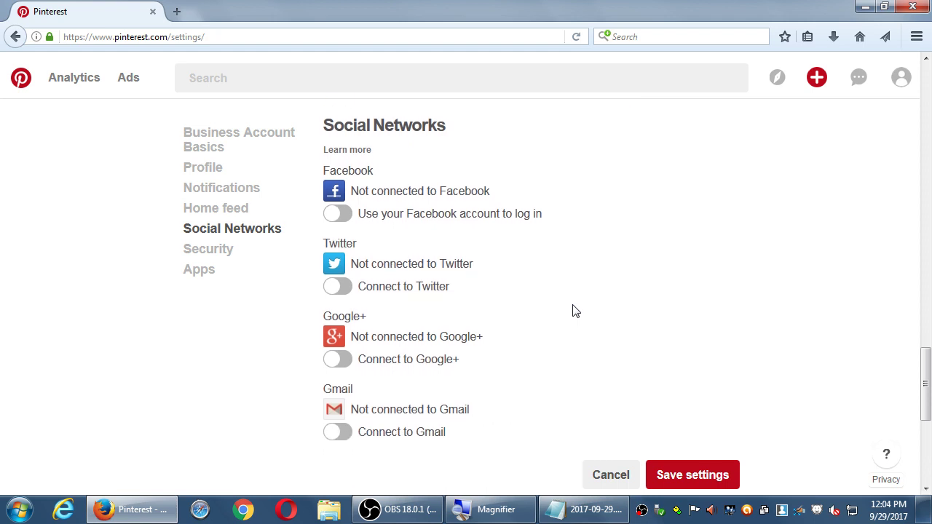
scroll(573, 311, down, 1)
scroll(573, 311, up, 1)
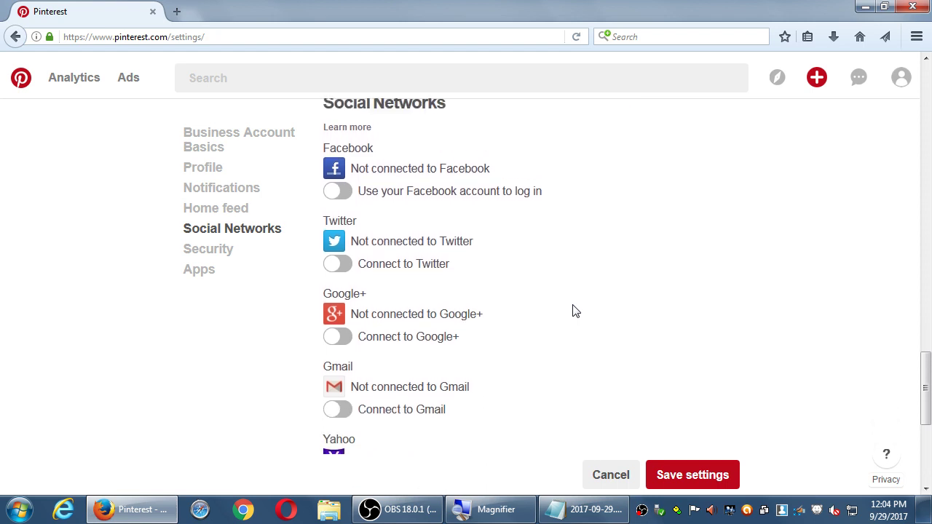
scroll(573, 311, down, 1)
scroll(573, 311, up, 1)
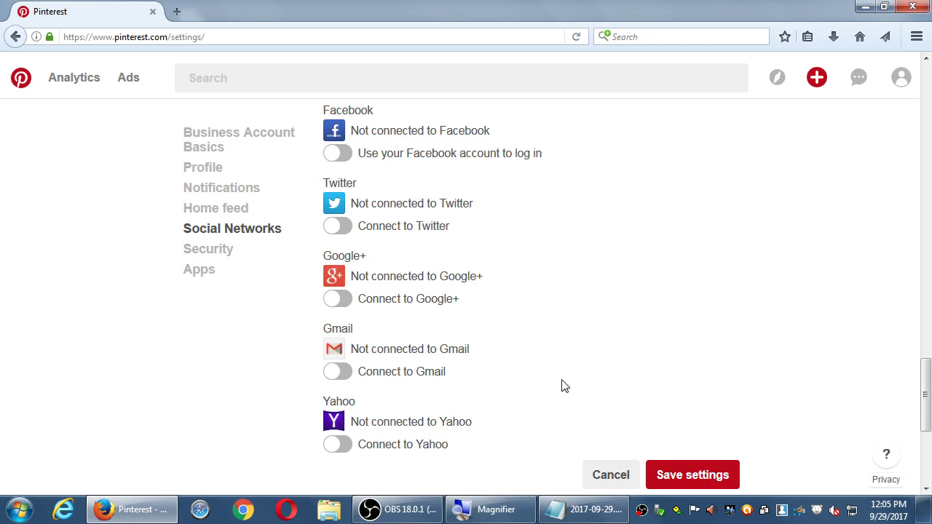
scroll(565, 386, up, 1)
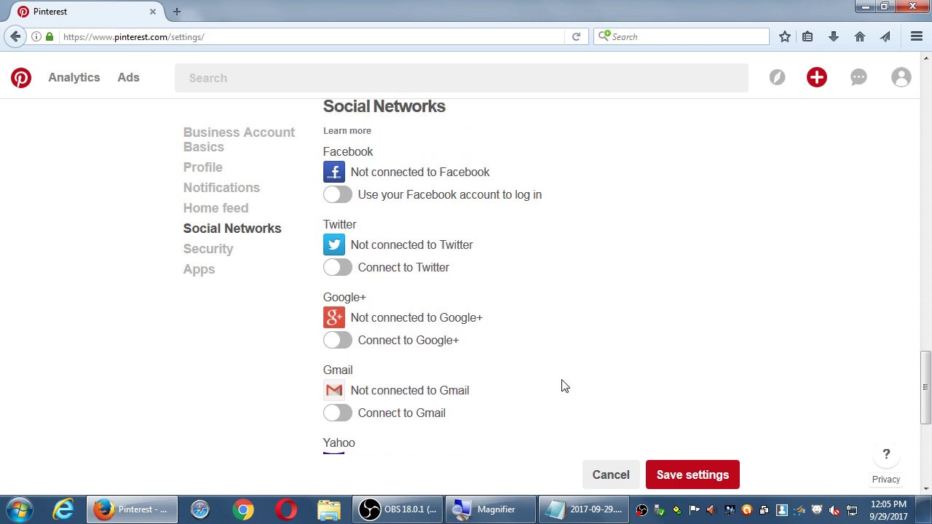
Open the Social Networks help article about sharing Pins and boards on Facebook or Twitter and skim it
click(355, 133)
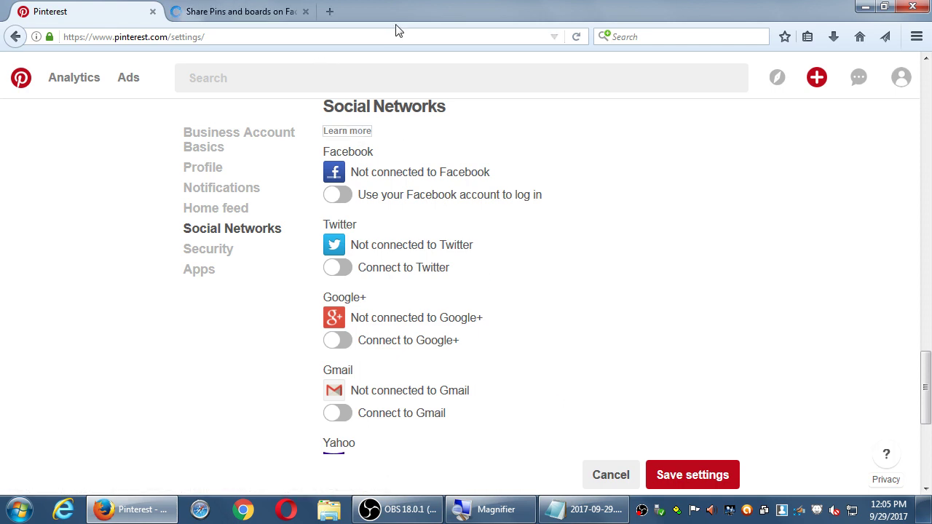
scroll(555, 231, down, 5)
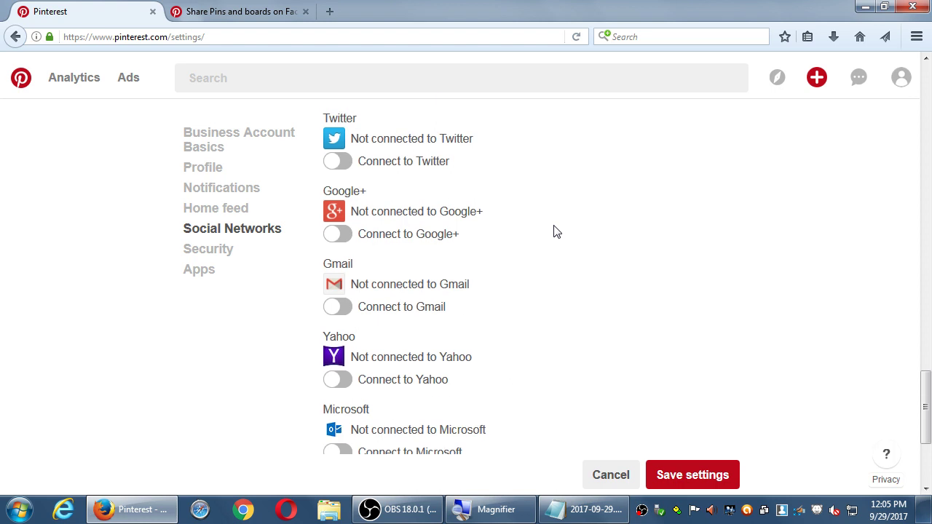
scroll(460, 340, up, 3)
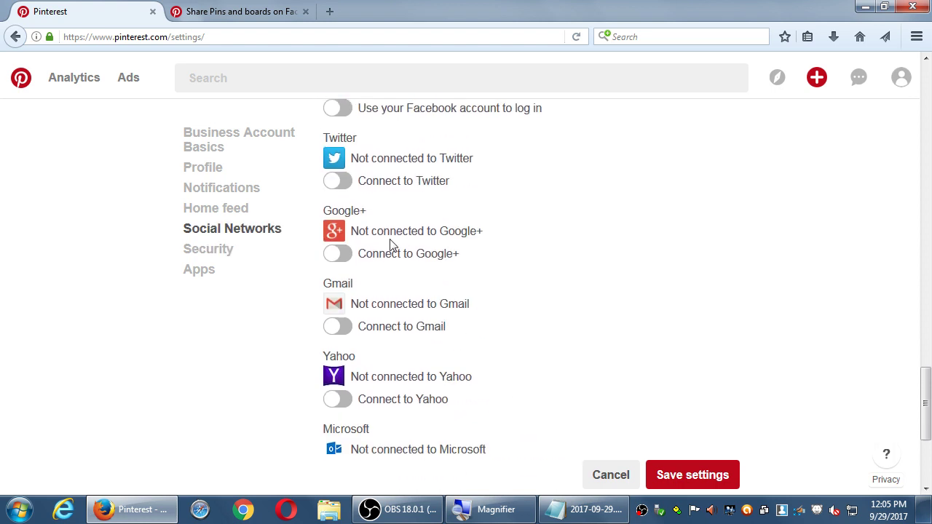
click(240, 11)
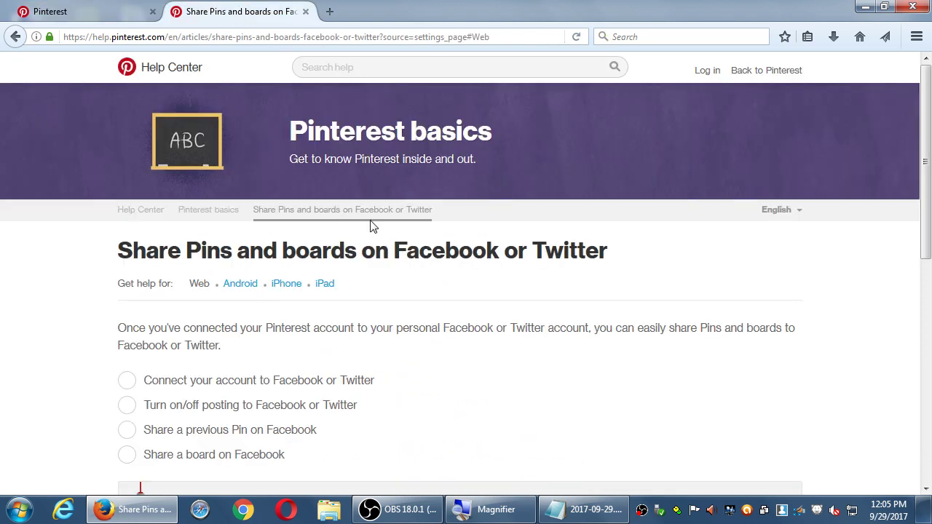
scroll(502, 330, down, 1)
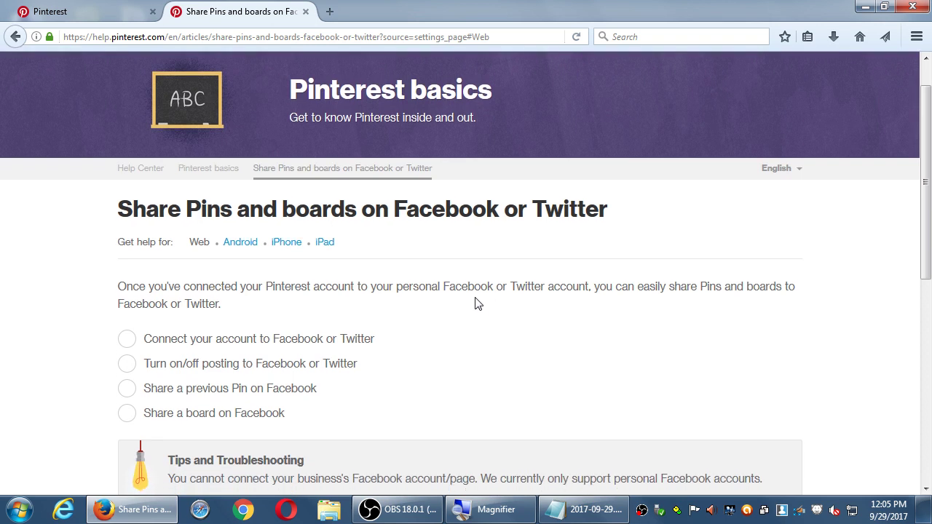
scroll(500, 311, down, 3)
scroll(505, 316, up, 4)
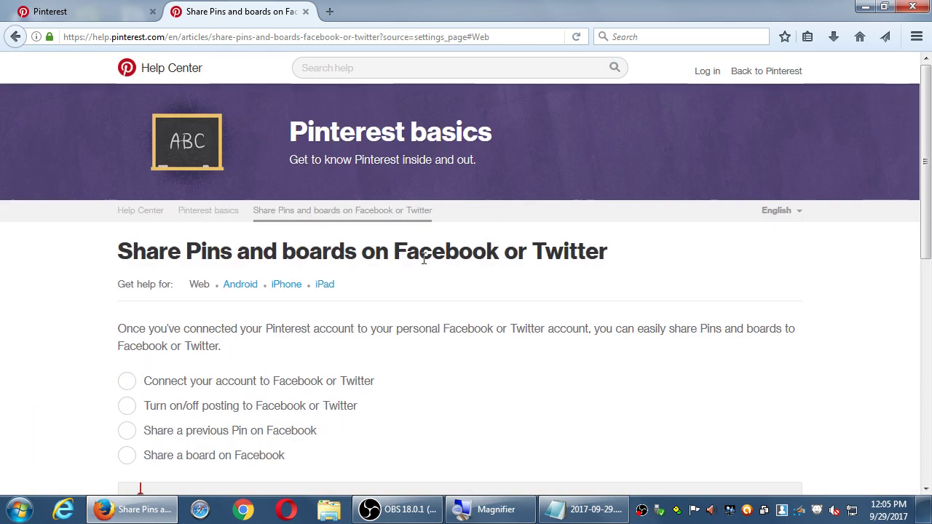
Check the account menu on the settings page and briefly revisit the Facebook and Twitter sharing article
click(118, 13)
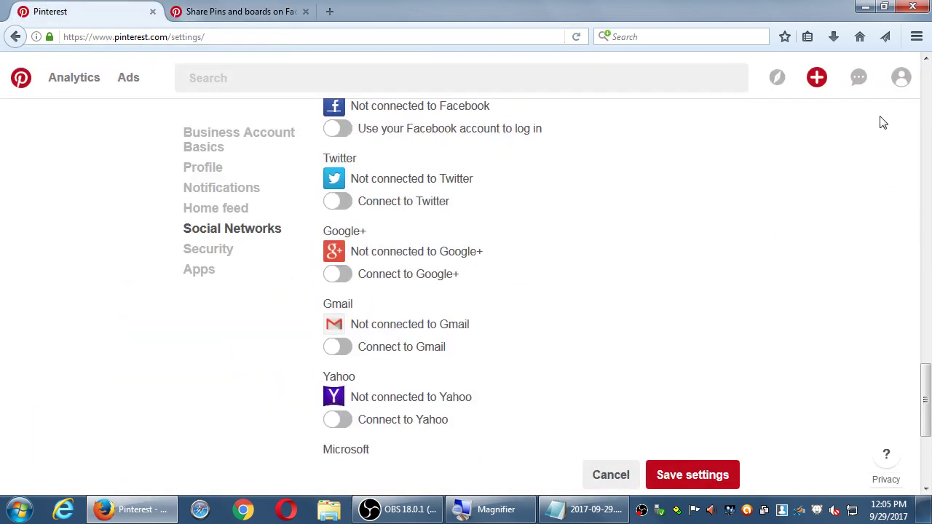
click(901, 77)
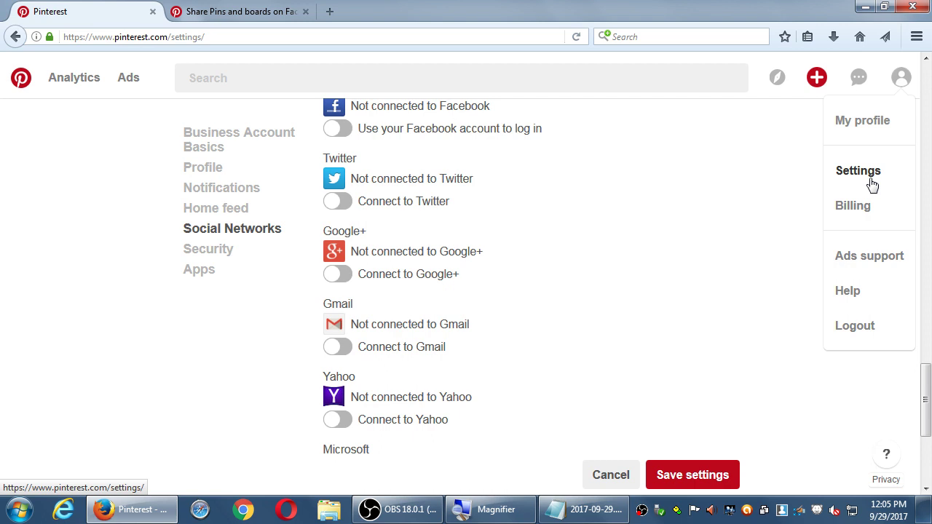
click(423, 225)
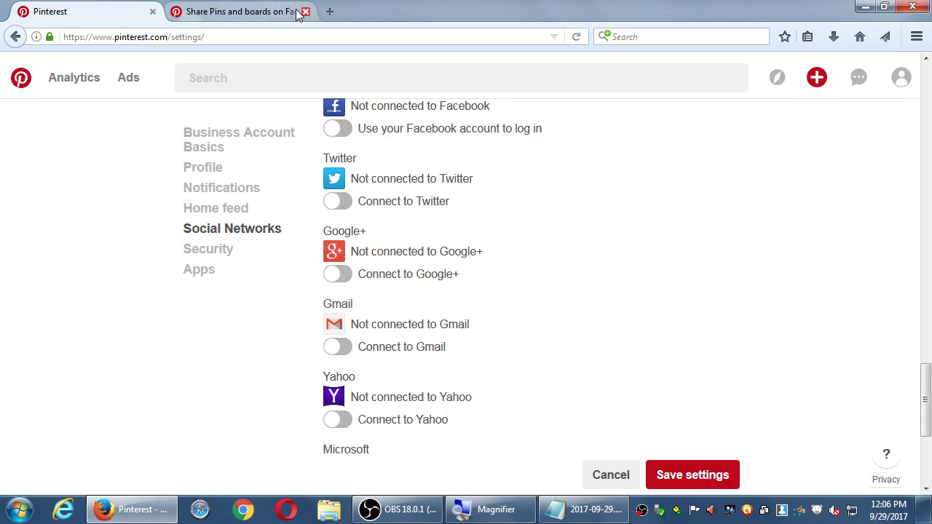
click(262, 12)
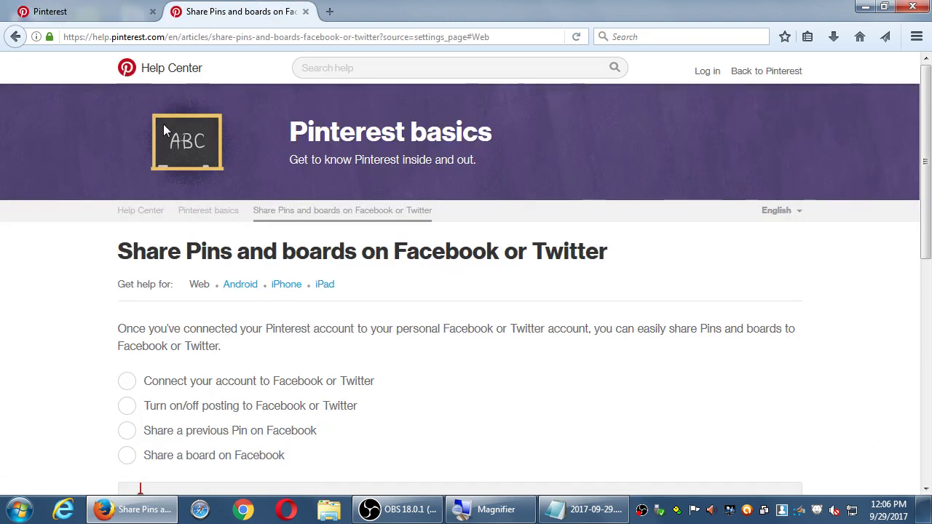
click(105, 16)
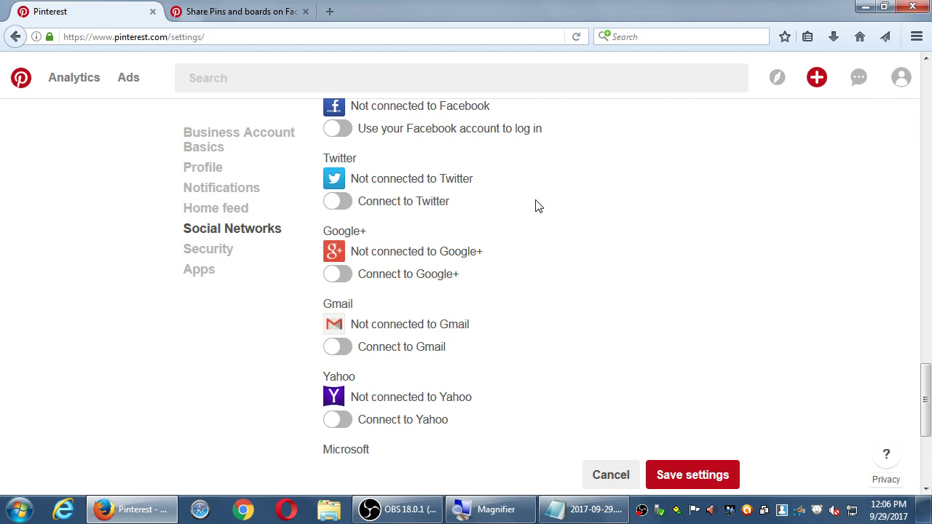
Reread the Facebook or Twitter sharing article down to its Tips and Troubleshooting note and close the article
click(247, 20)
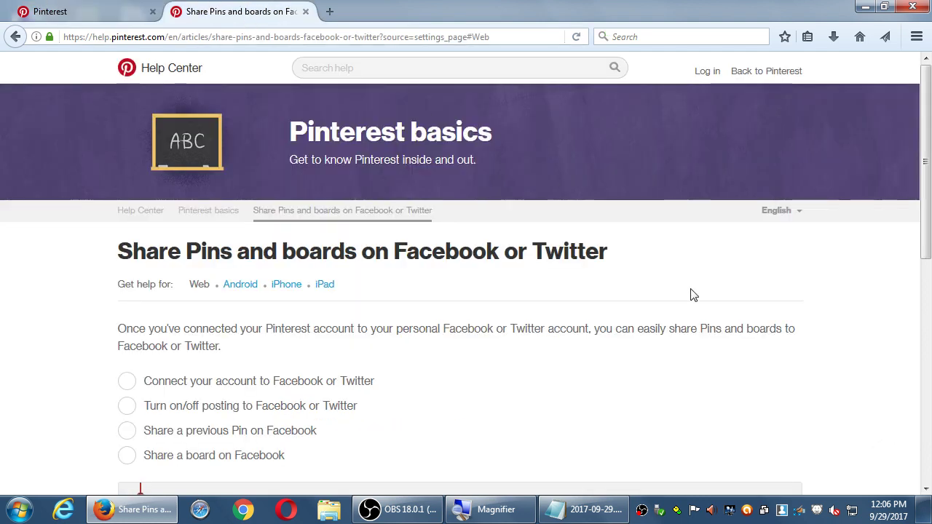
scroll(691, 294, down, 3)
scroll(576, 350, down, 1)
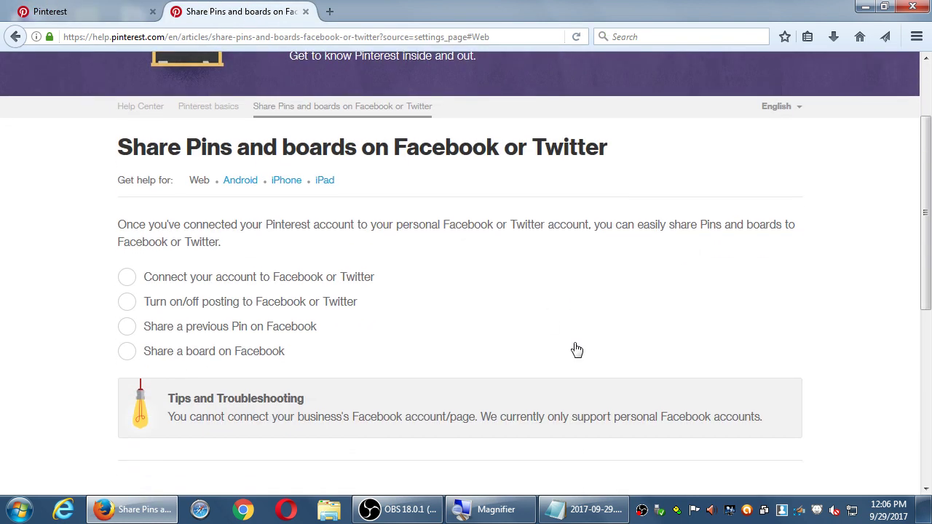
scroll(577, 350, down, 5)
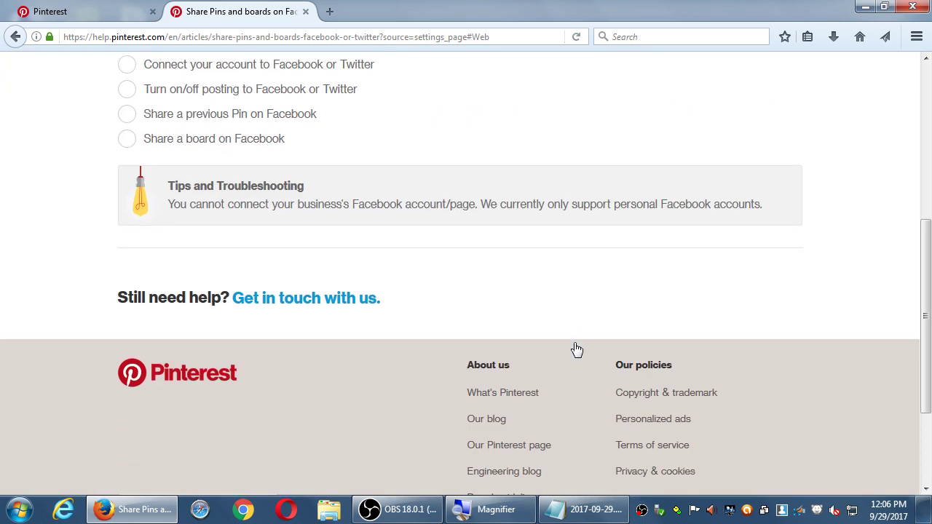
click(303, 11)
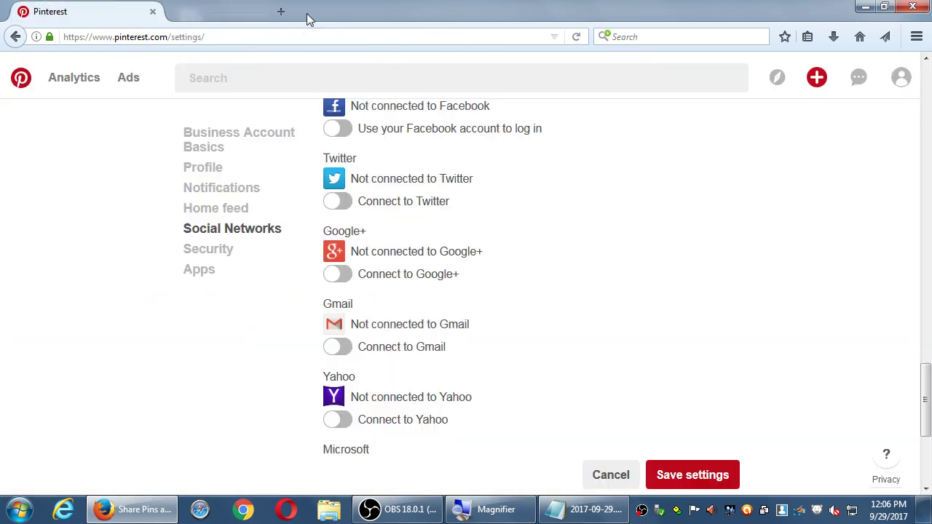
Review the remaining Social Networks options through Microsoft, plus the Security and Apps sections of the settings
scroll(495, 327, down, 1)
scroll(464, 324, down, 2)
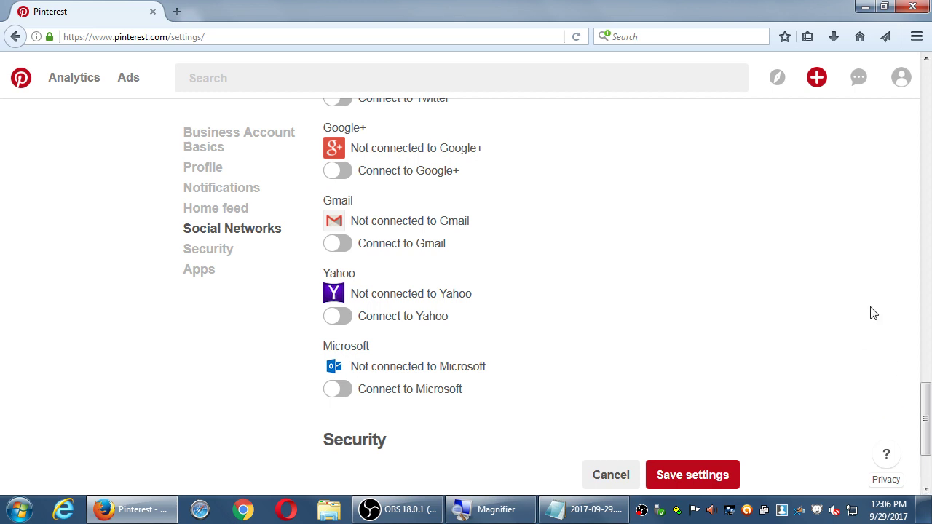
scroll(863, 289, down, 1)
scroll(862, 289, down, 3)
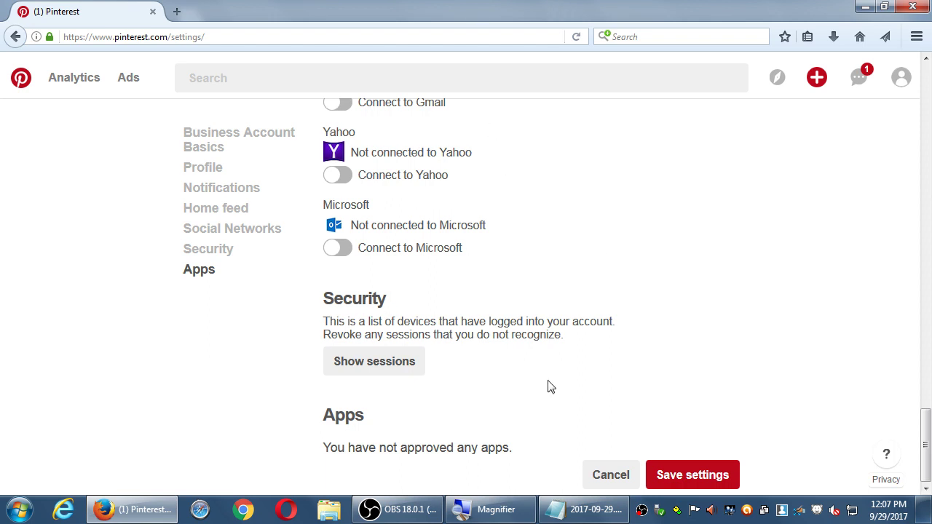
Save the account settings and open the business's own profile page
click(696, 475)
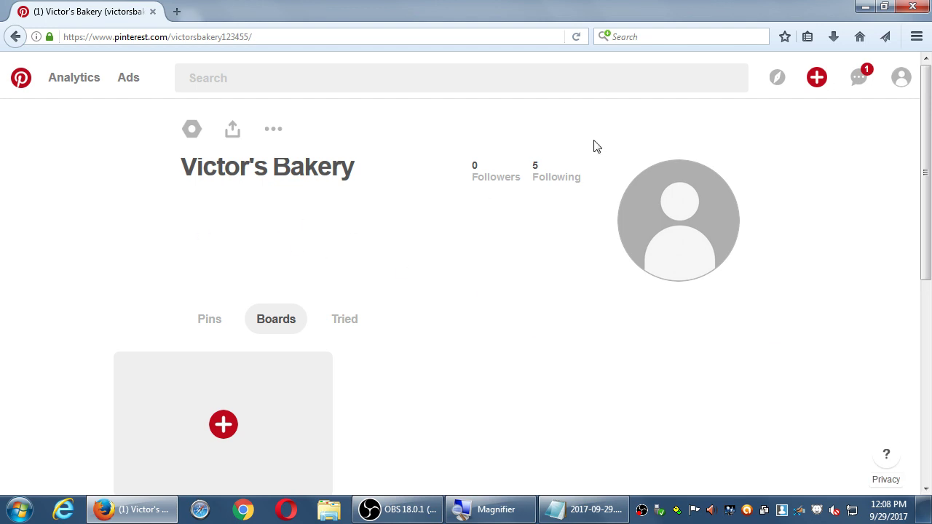
mouse_move(902, 79)
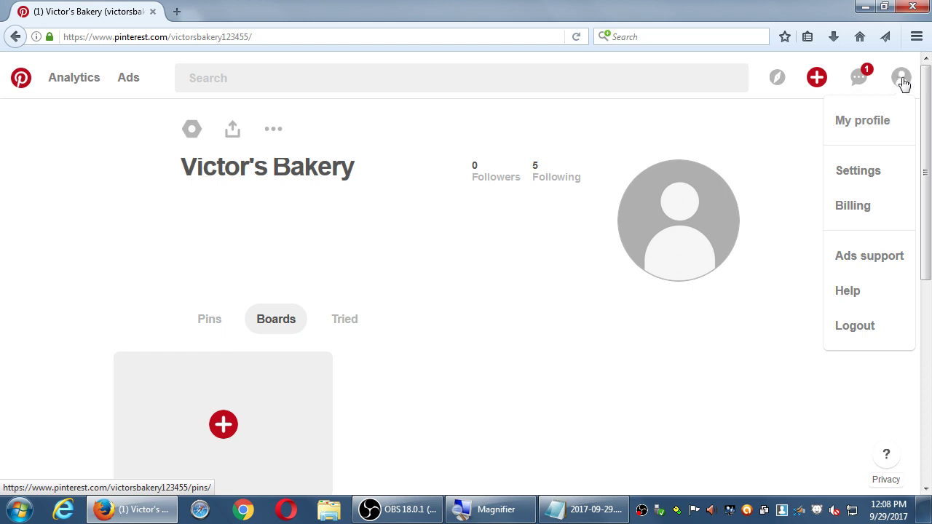
click(876, 128)
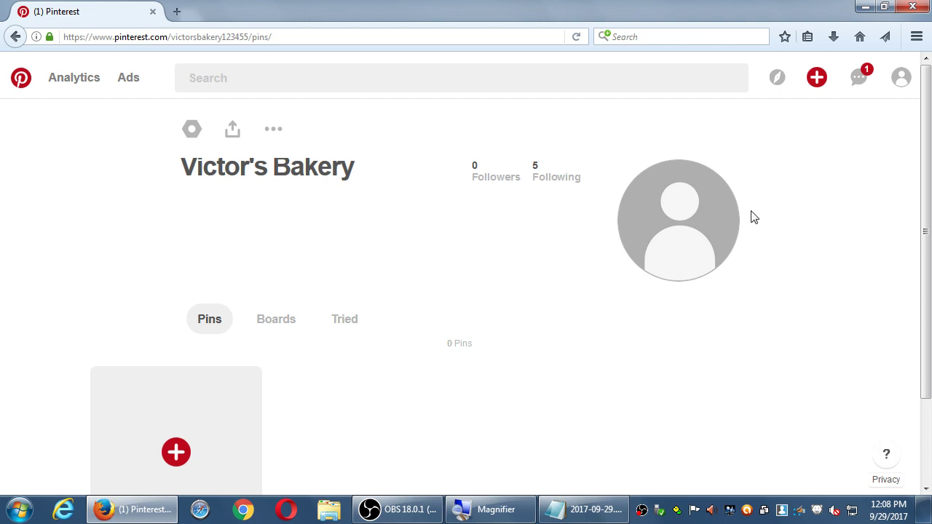
Switch to Notepad and add the heading "On all networks, before starting to build followers:" below the Promote note
click(561, 513)
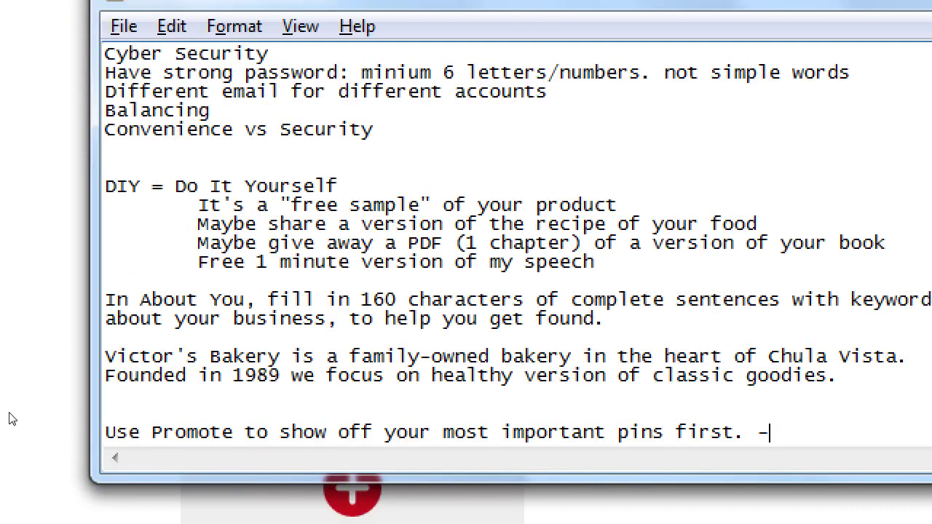
key(Up)
key(Down)
key(Return)
key(Return)
key(Return)
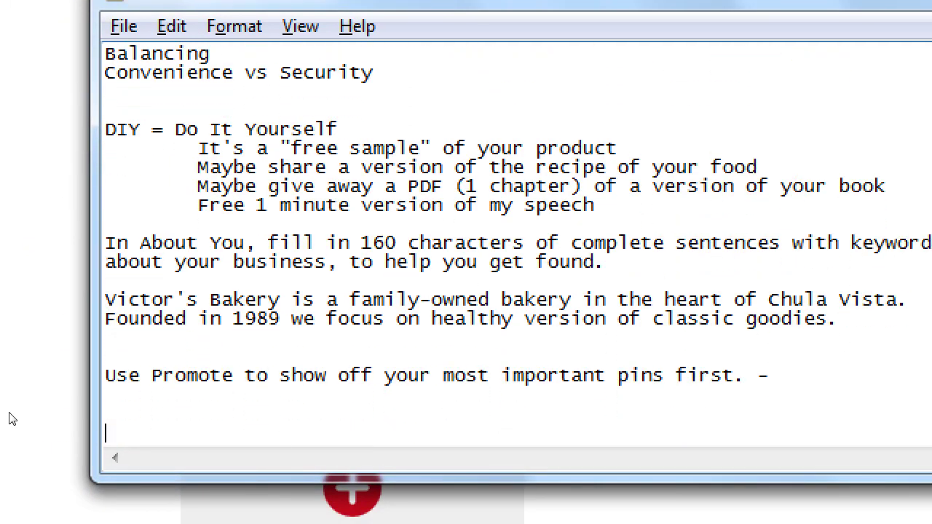
text(On all net2work)
key(BackSpace)
key(BackSpace)
key(BackSpace)
key(BackSpace)
key(BackSpace)
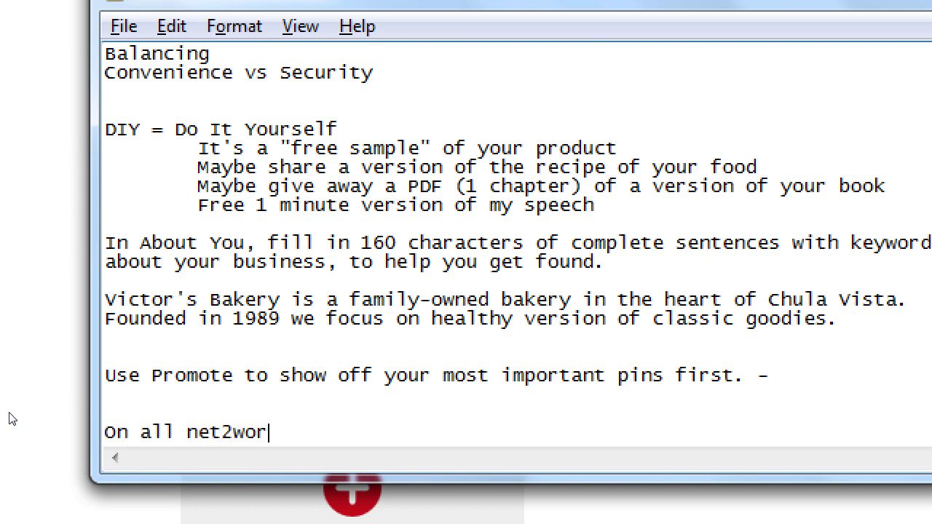
text(works, before)
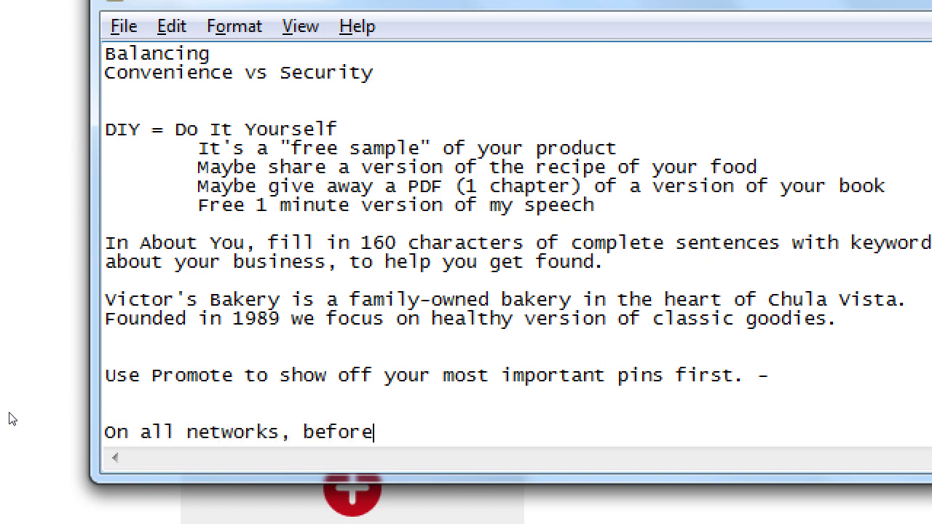
text( starting )
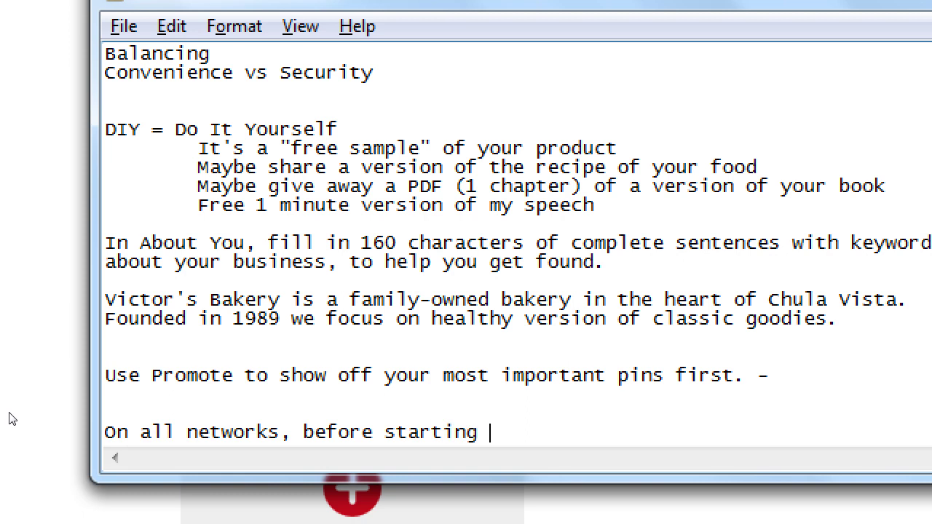
text(to build followers:)
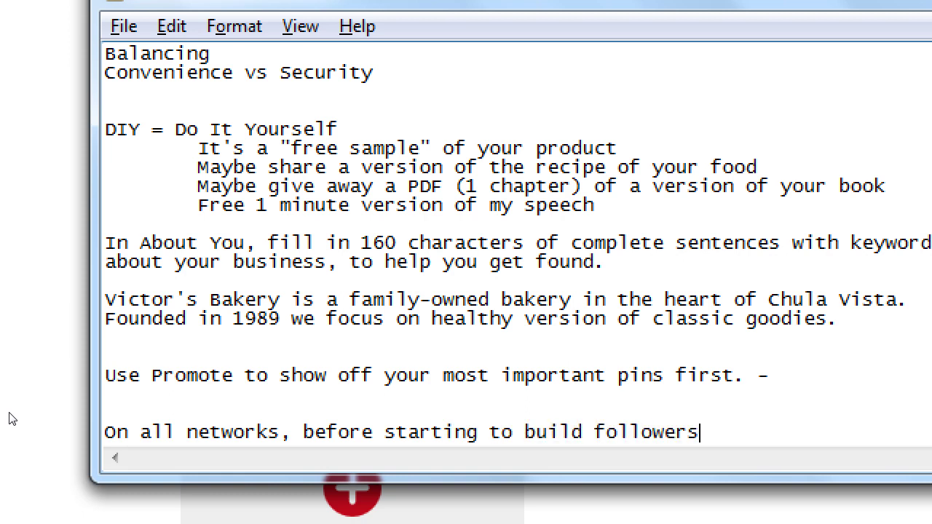
Add the indented line "Complete your Profile (About/Bio, Icon/Header)" under the new heading
key(Return)
key(Tab)
text(Complete your Profile ()
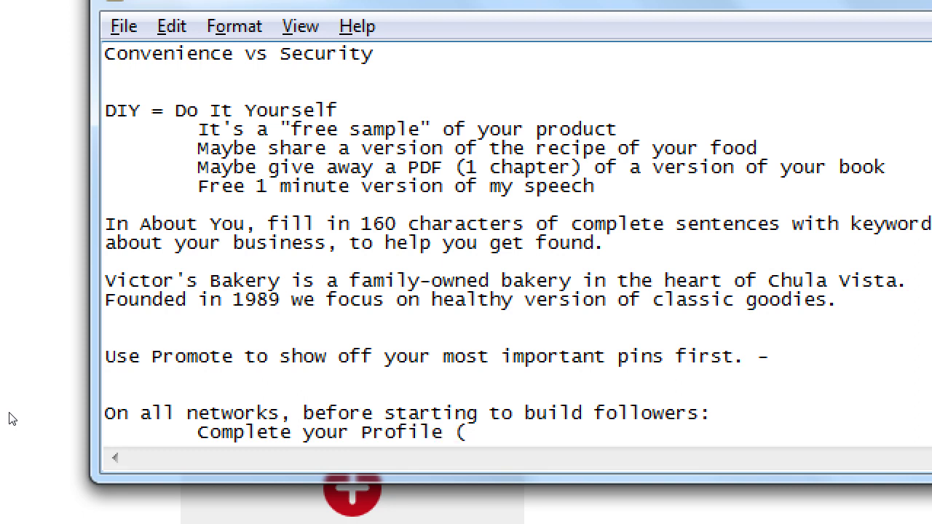
text(About/BIo)
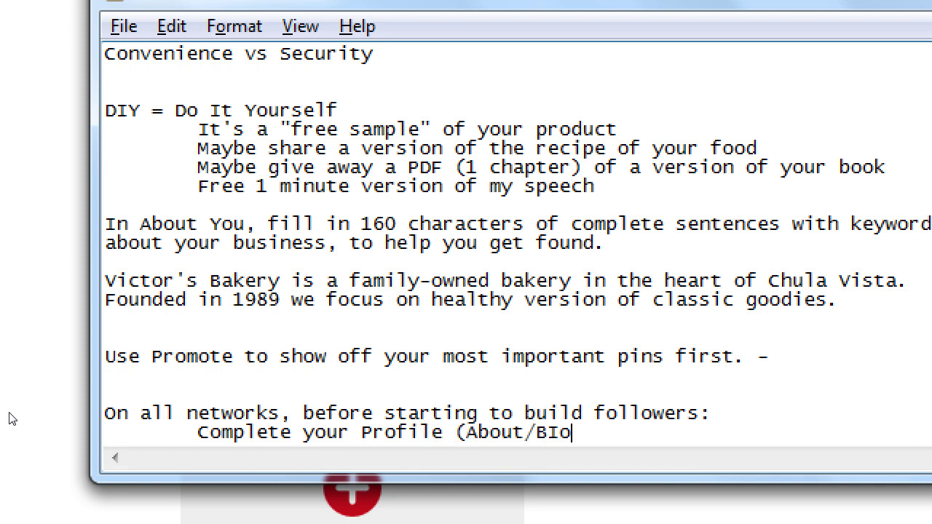
key(BackSpace)
key(BackSpace)
text(io, Icon/Header))
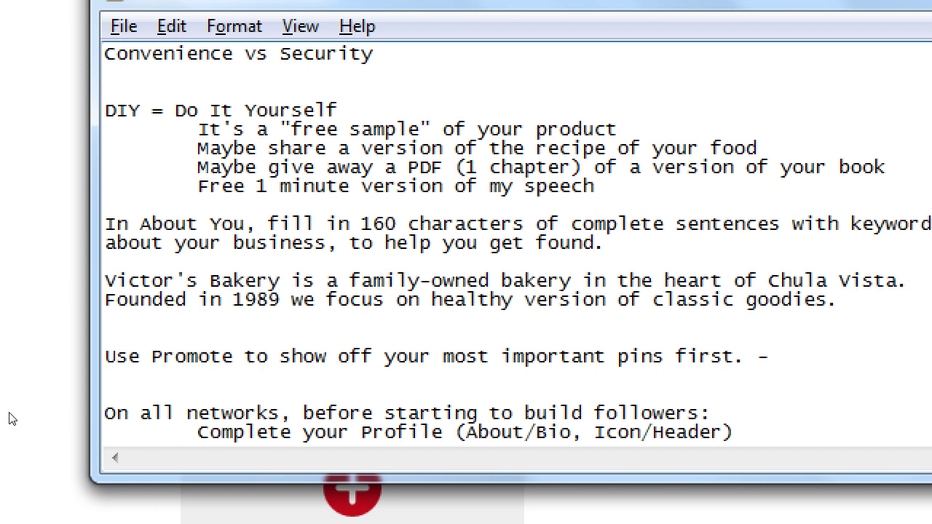
Add a second indented line reading "Create some basic content (2-3 posts)"
key(Return)
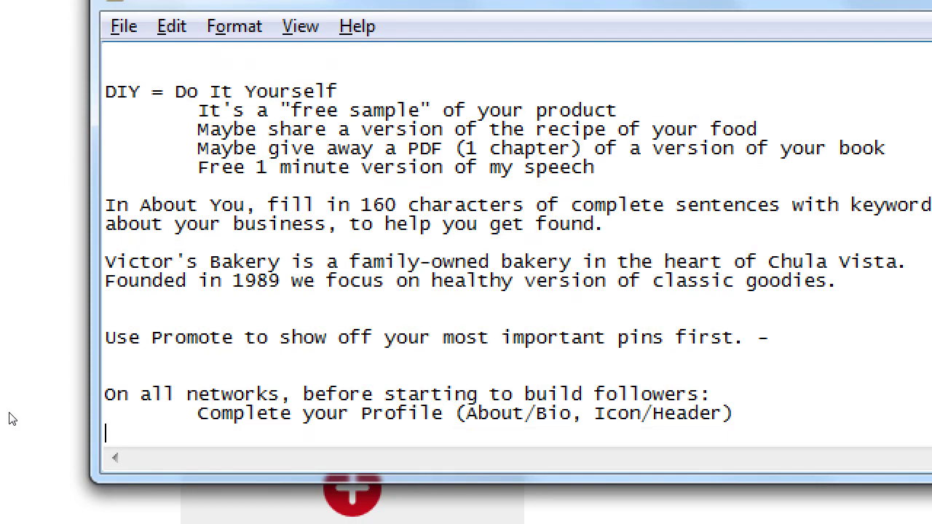
key(Tab)
text(Create some )
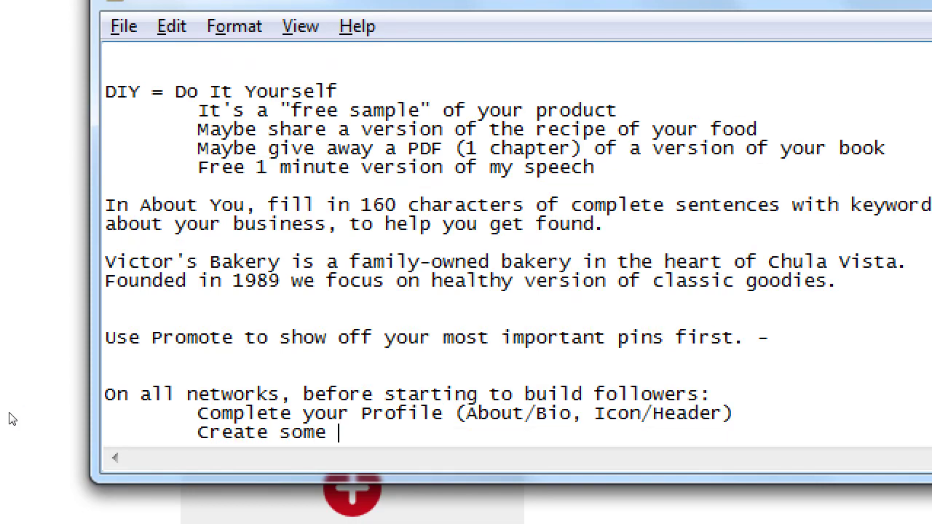
text(basic content)
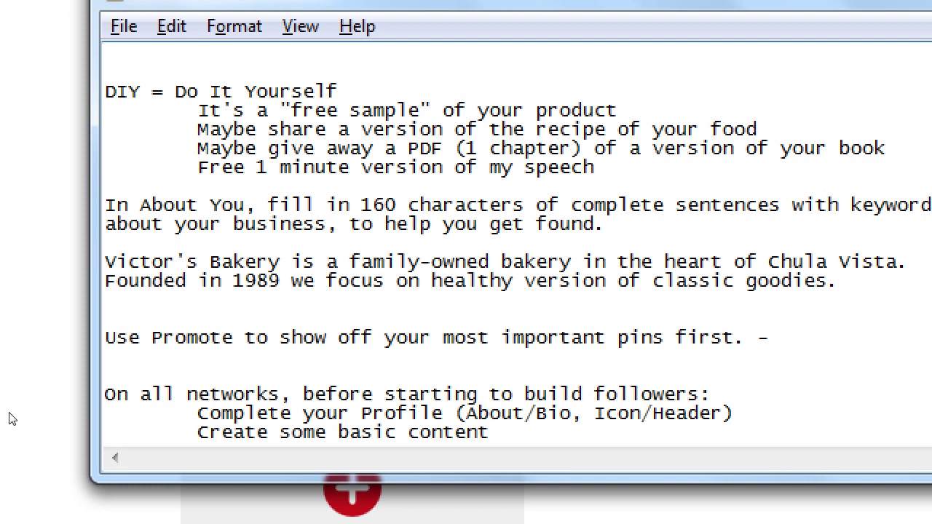
text( (2-3 posts)
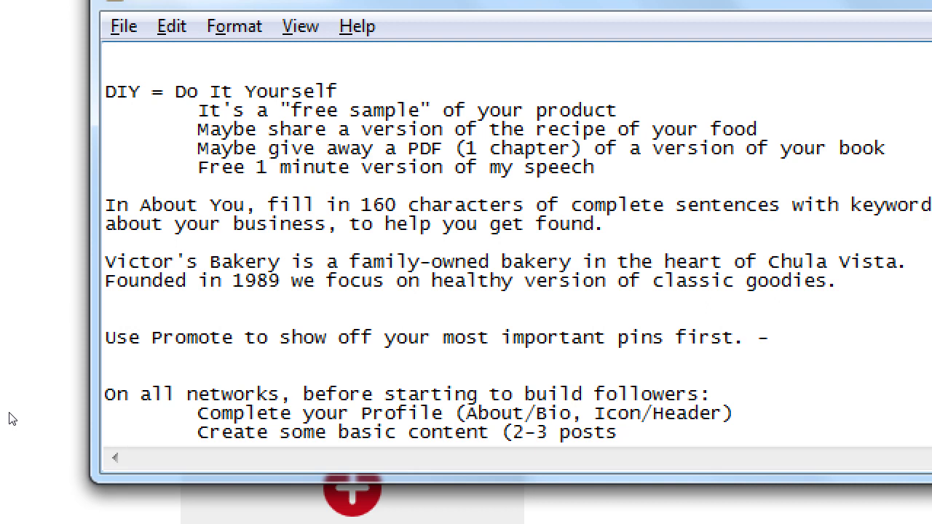
text())
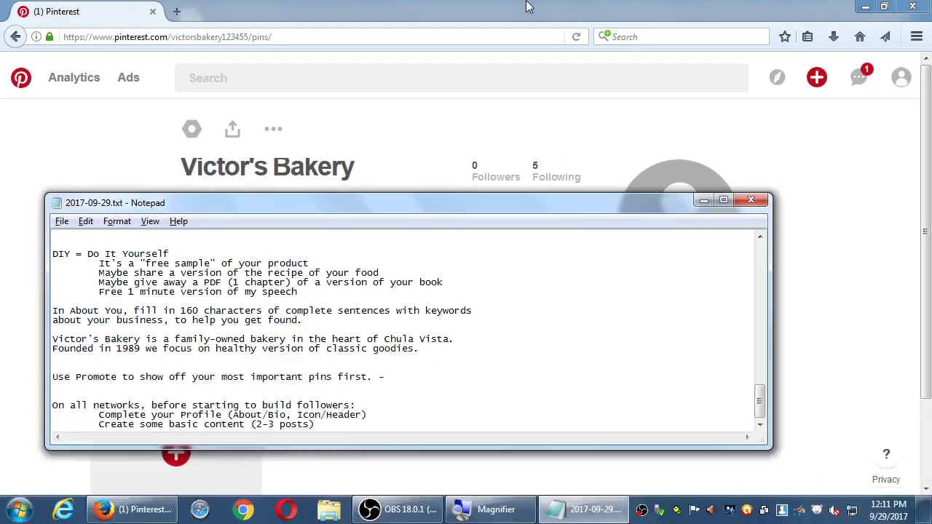
Switch back to Pinterest and look through the profile's Pins, Boards and Tried sections, ending on Boards
key(alt+Tab)
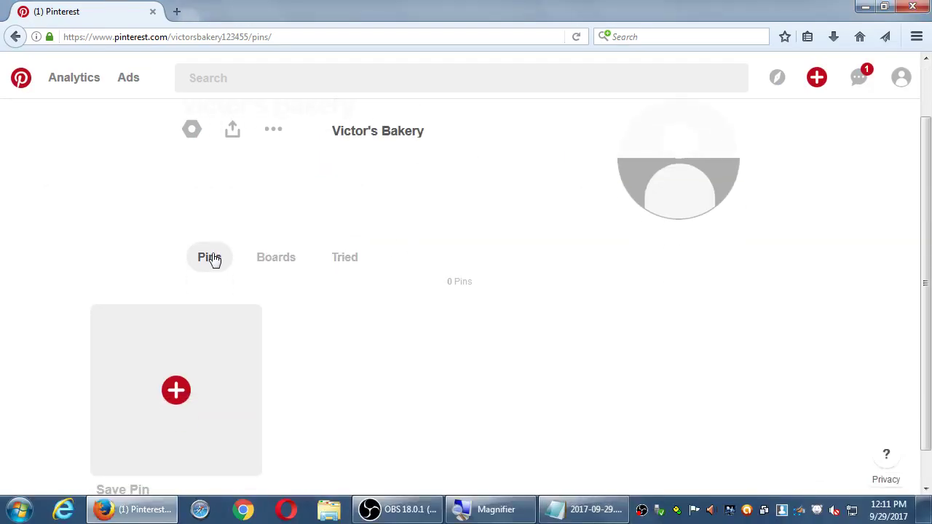
click(285, 259)
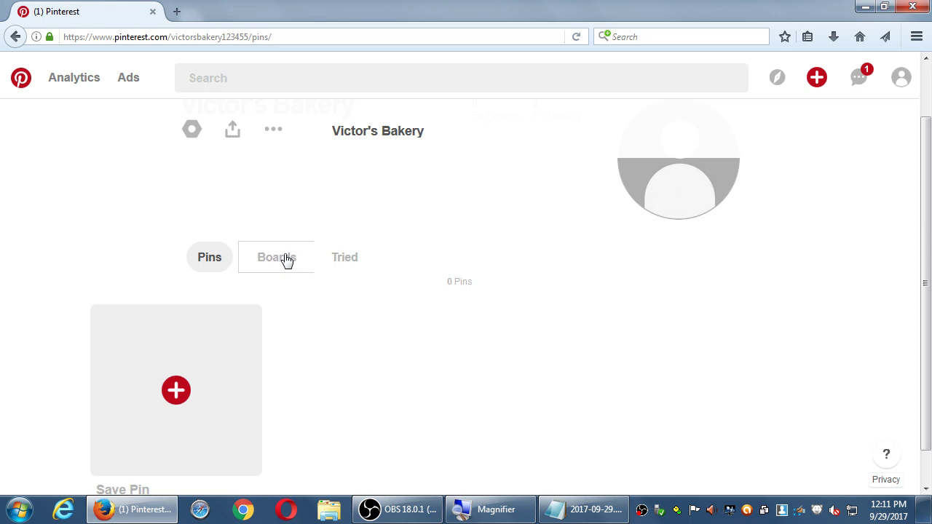
click(340, 266)
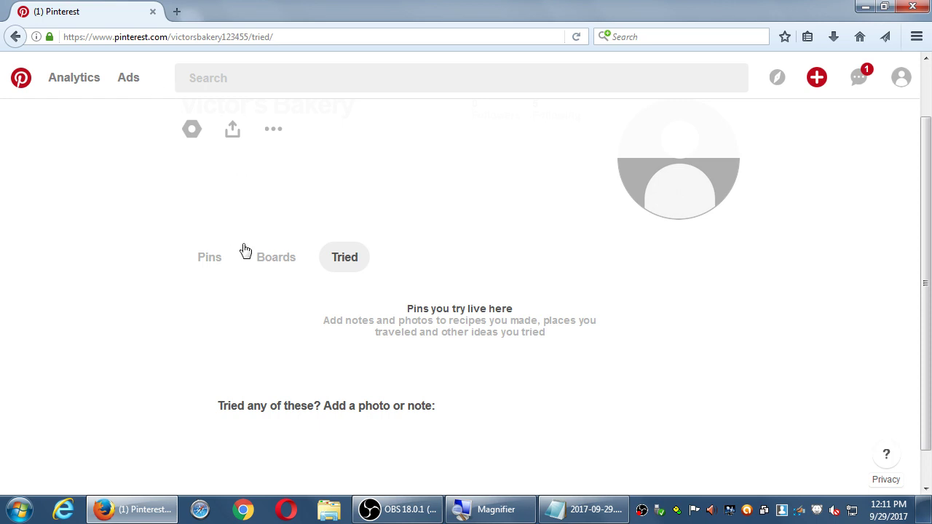
click(273, 270)
click(214, 272)
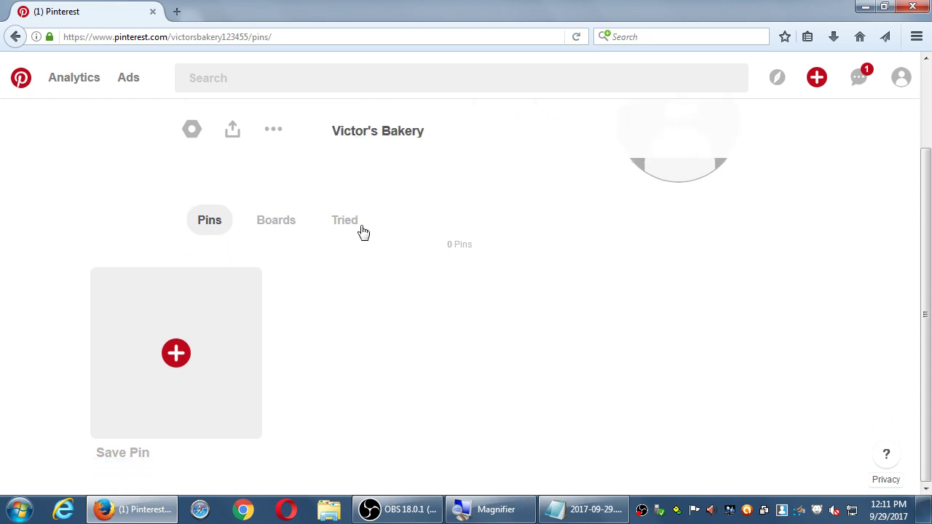
click(352, 230)
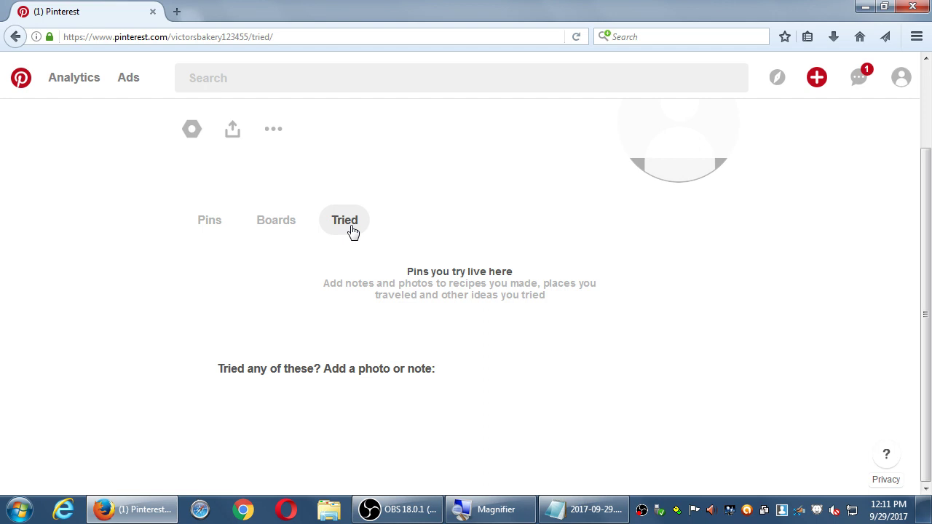
click(208, 230)
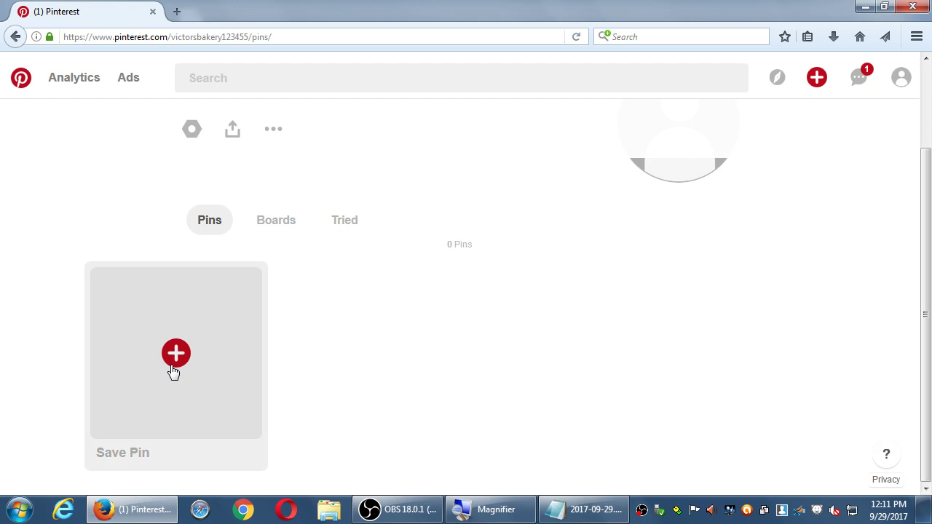
click(275, 219)
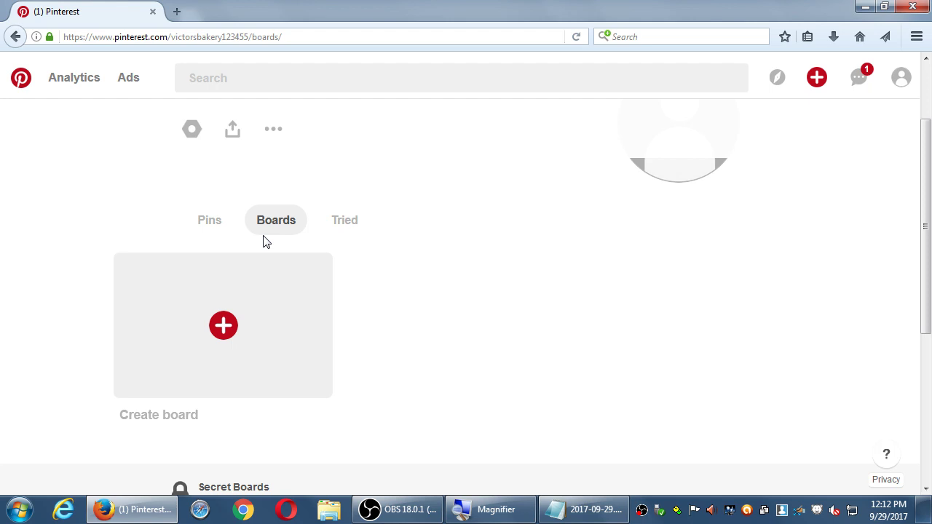
Switch to Notepad and begin a new paragraph with "On Pinterest" below the notes for all networks
click(573, 506)
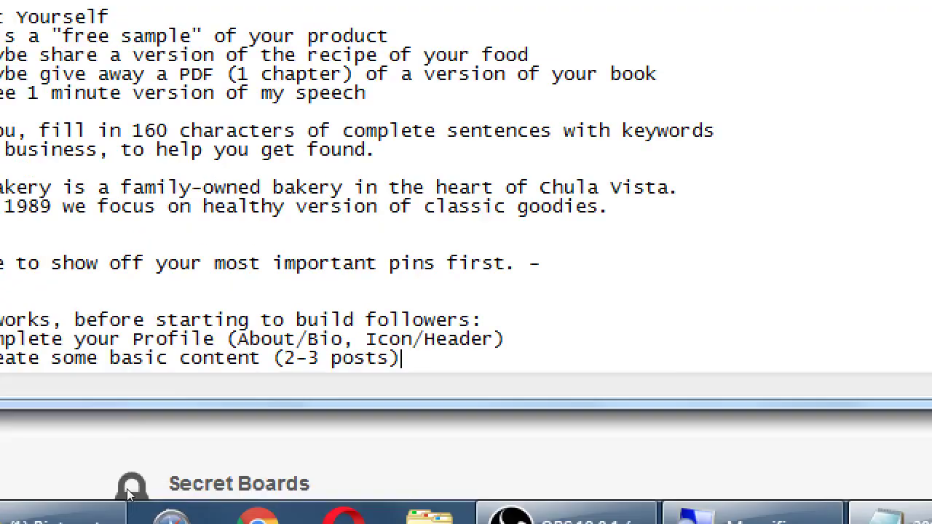
key(Up)
key(Up)
key(Up)
key(Up)
key(Up)
key(Up)
key(Up)
key(Return)
key(Return)
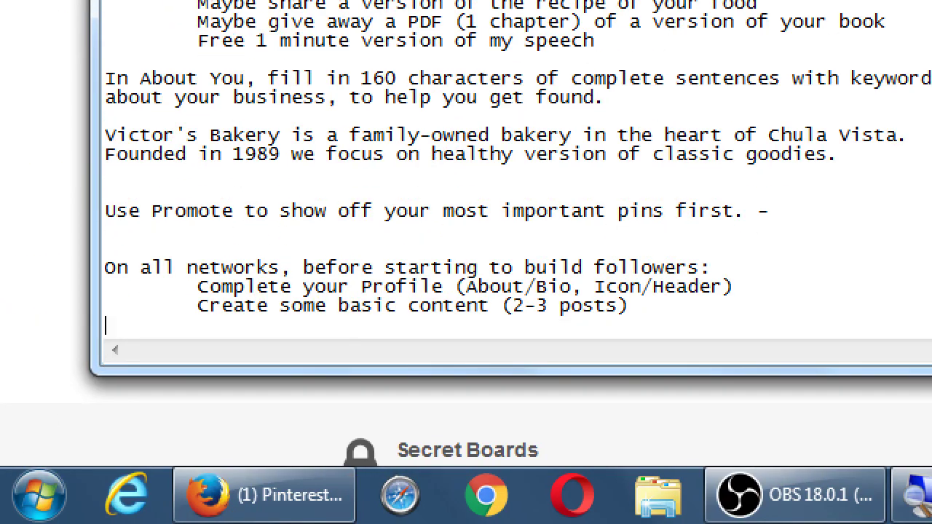
text(On p)
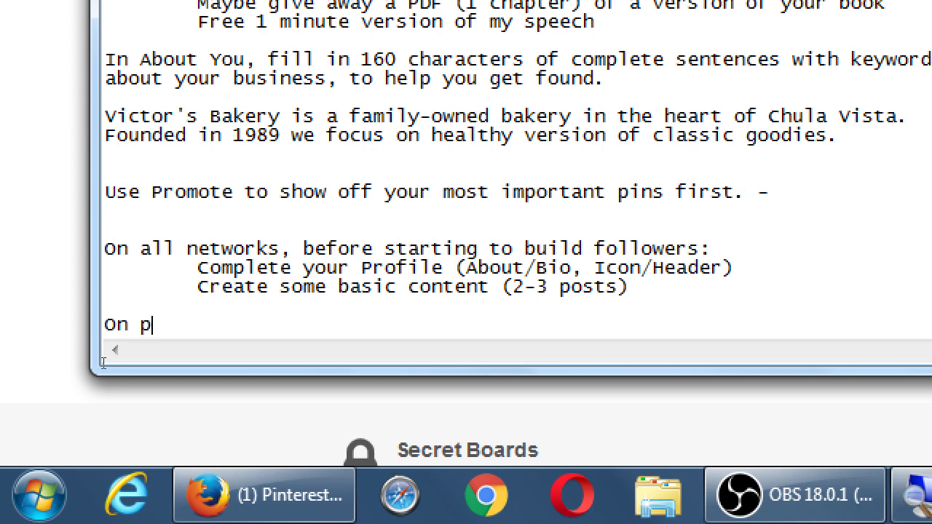
key(BackSpace)
text(Pinterest)
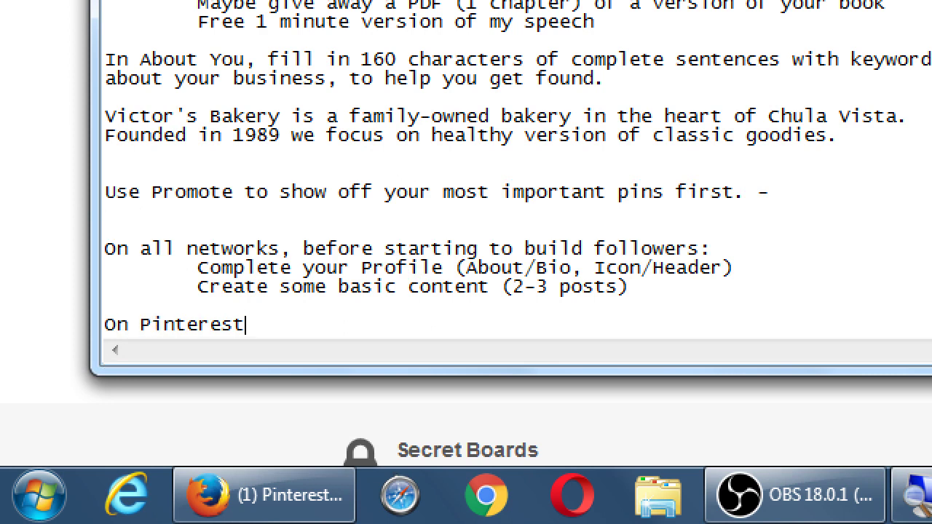
Continue the Pinterest line with ", create 1 - 3 Boards to get started, and in each,"
text(, create 1 -3)
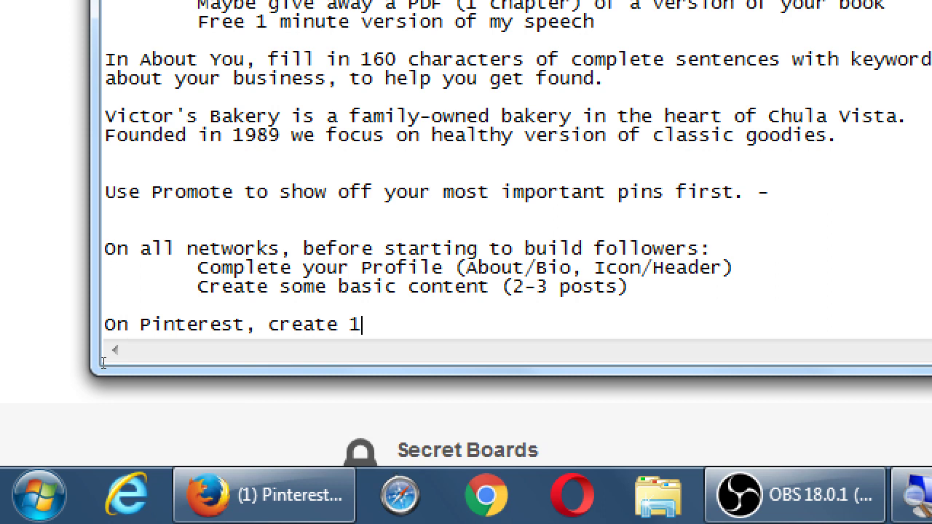
key(BackSpace)
text(-3)
key(BackSpace)
key(BackSpace)
text(3 )
text(Pin)
key(BackSpace)
key(BackSpace)
key(BackSpace)
key(BackSpace)
text(Boards)
text(to)
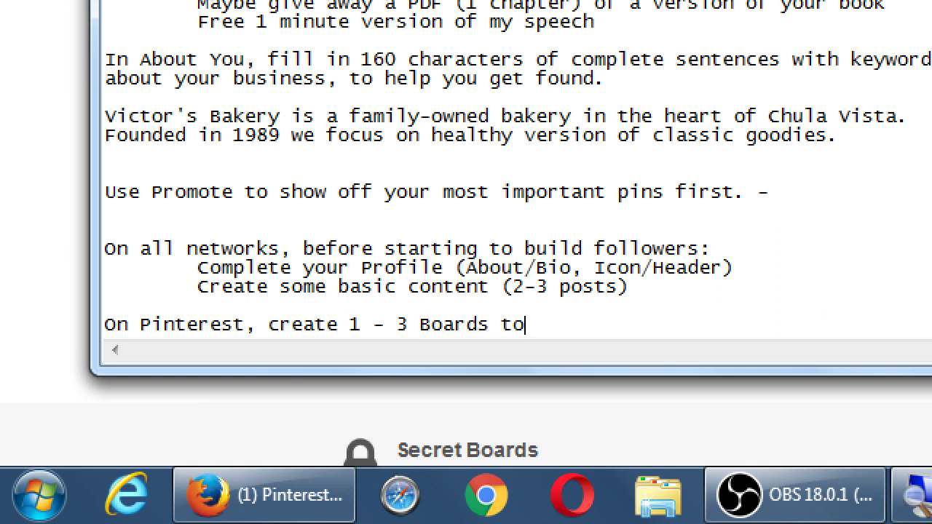
text( get started, and in each,)
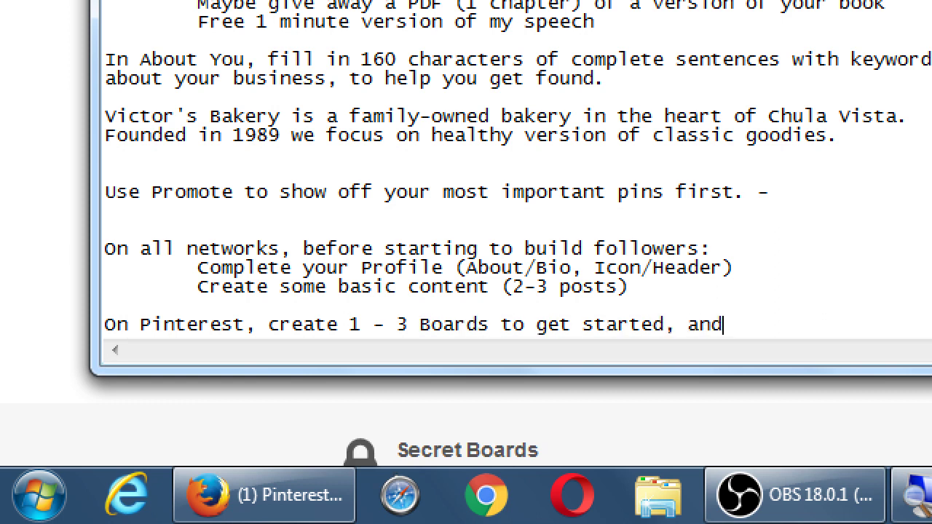
Add a second line to the Pinterest note reading "add at least 3 PIns to each board."
key(Return)
text(add at las)
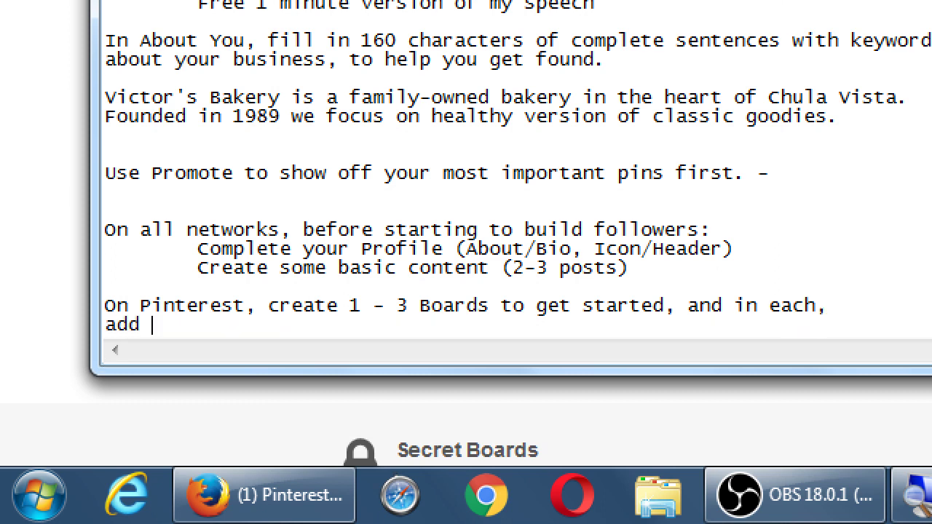
key(BackSpace)
key(BackSpace)
text(east 3)
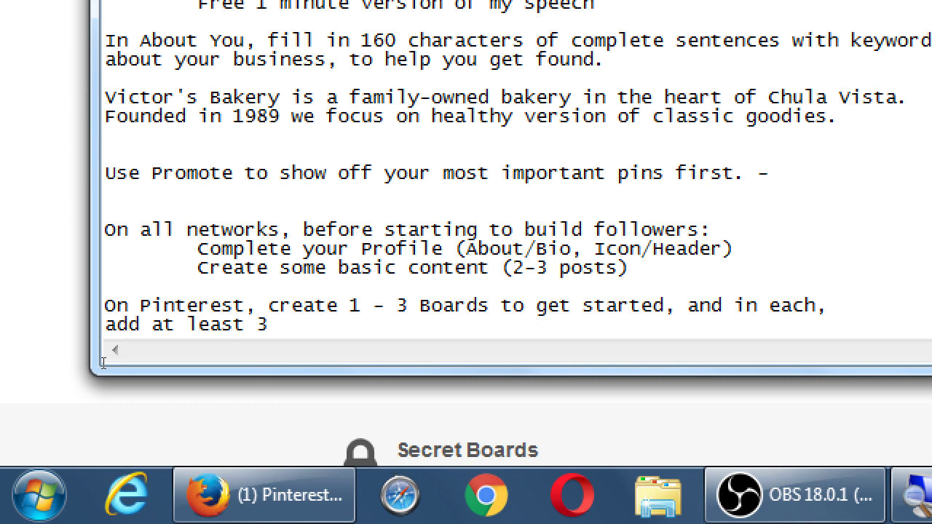
text( PIns to each board.)
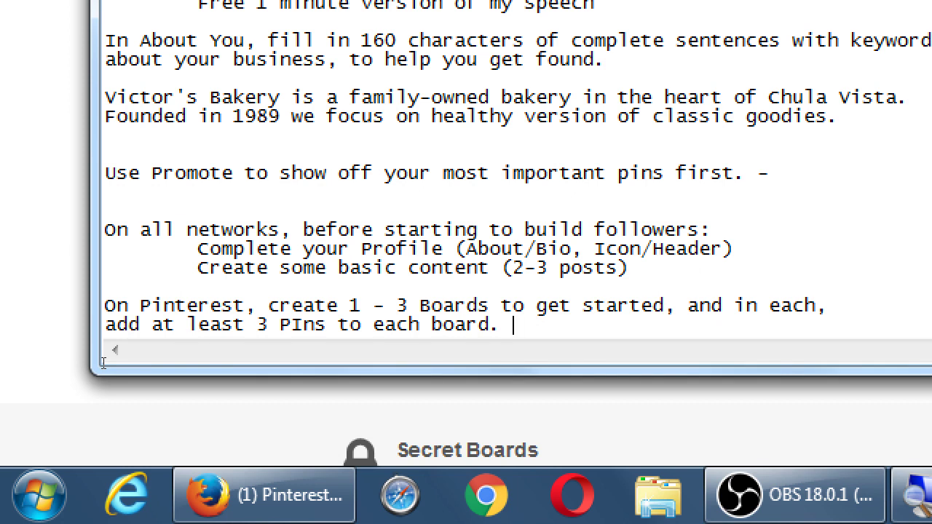
key(super+minus)
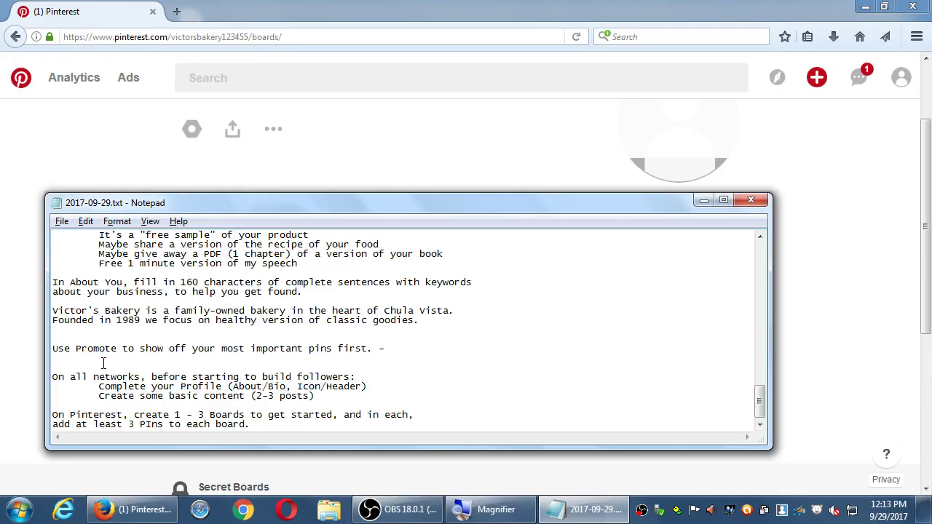
Switch back to Pinterest, start creating a board and try the Secret option on and off, leaving it off
click(274, 7)
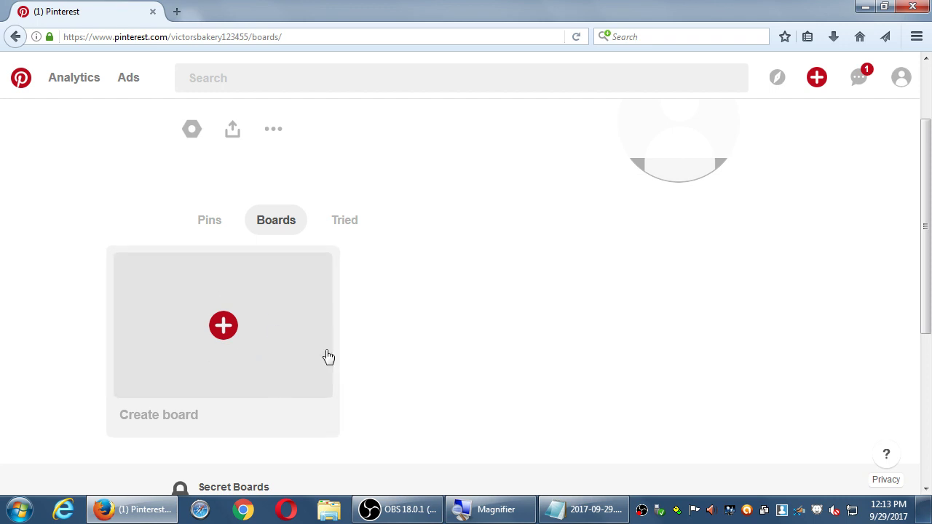
click(222, 325)
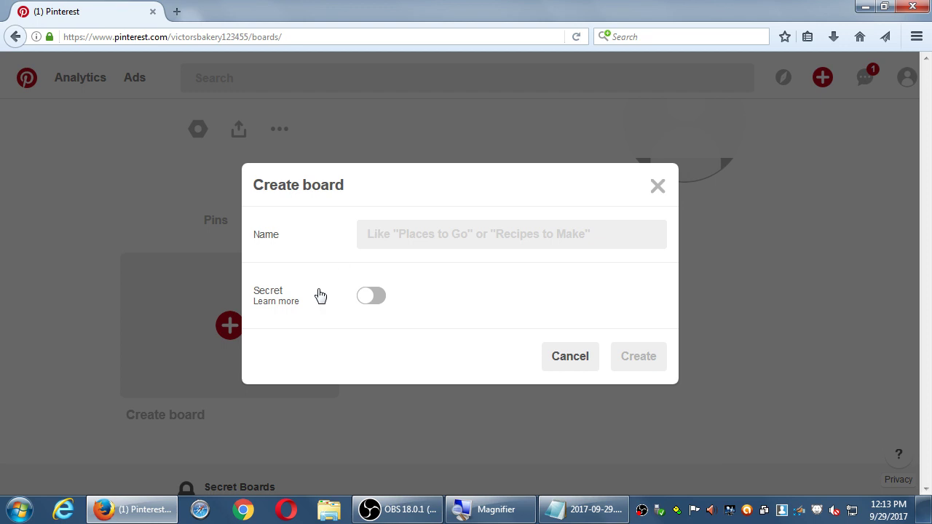
click(370, 298)
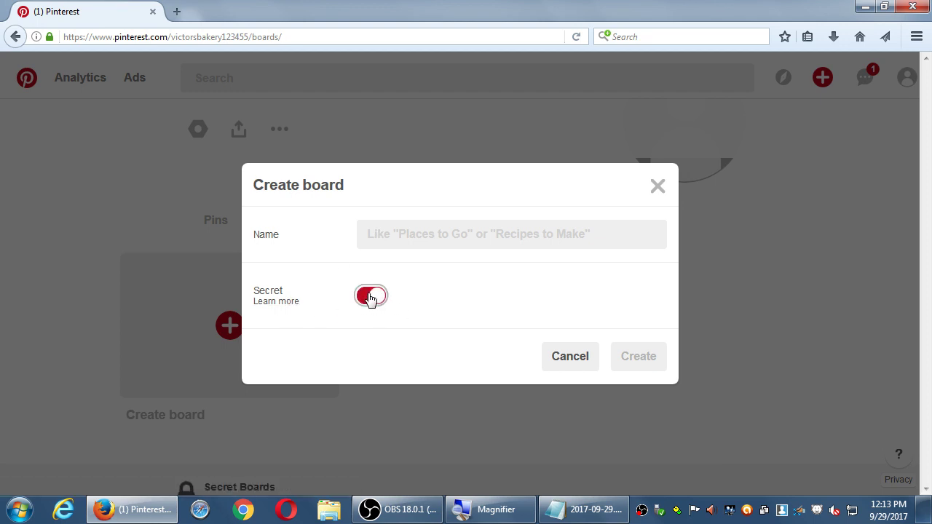
click(370, 297)
click(370, 298)
click(369, 298)
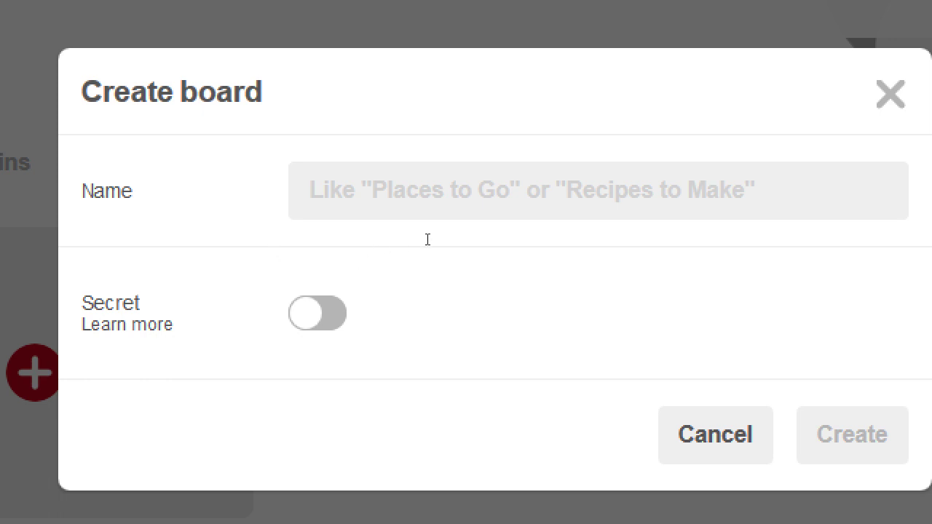
Name the board "Kid-Friendly Goodies" and create it
click(519, 236)
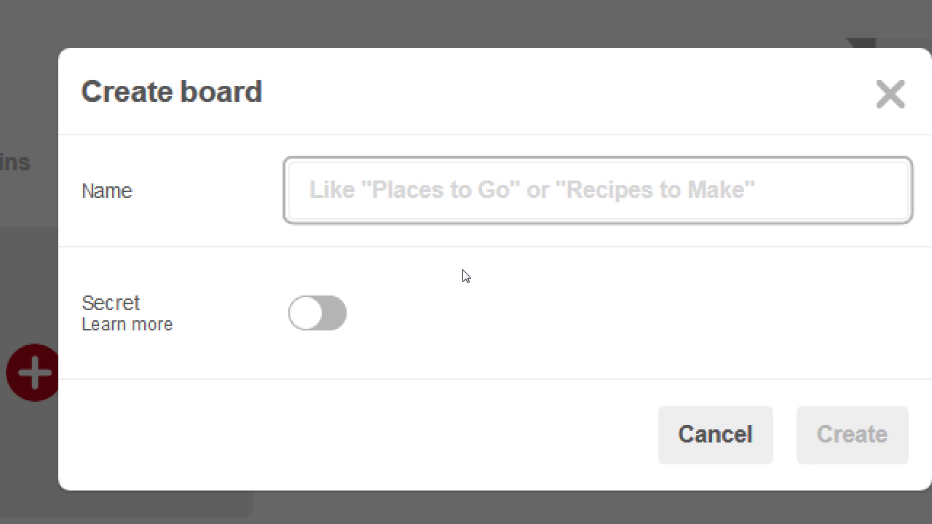
text(Kid-F)
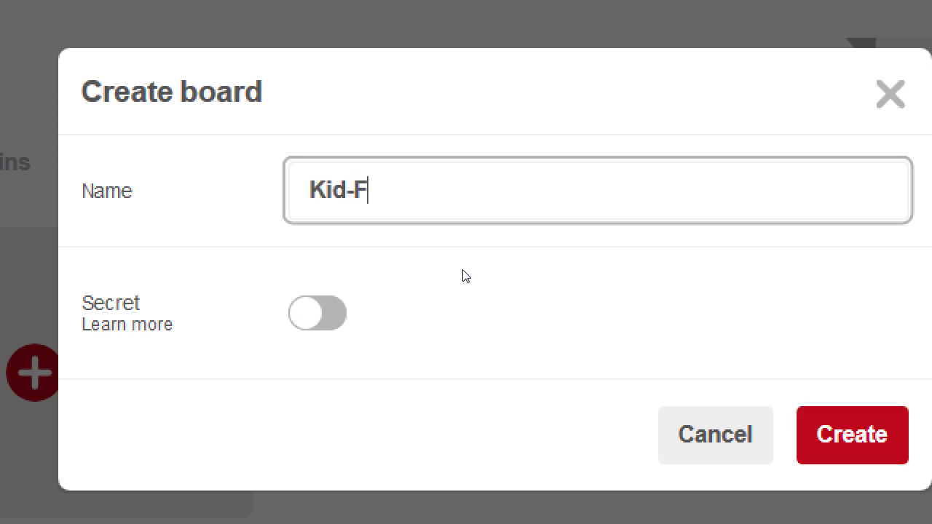
text(riendly)
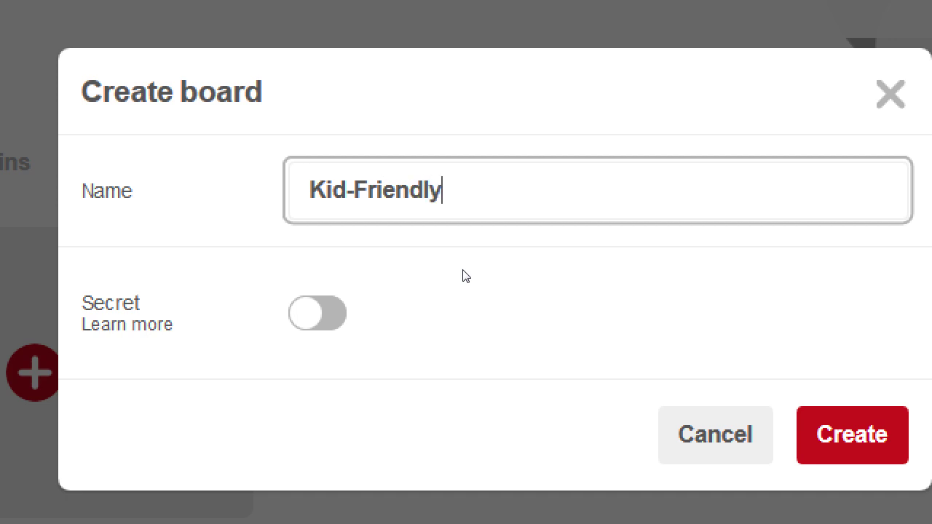
text( Goodi)
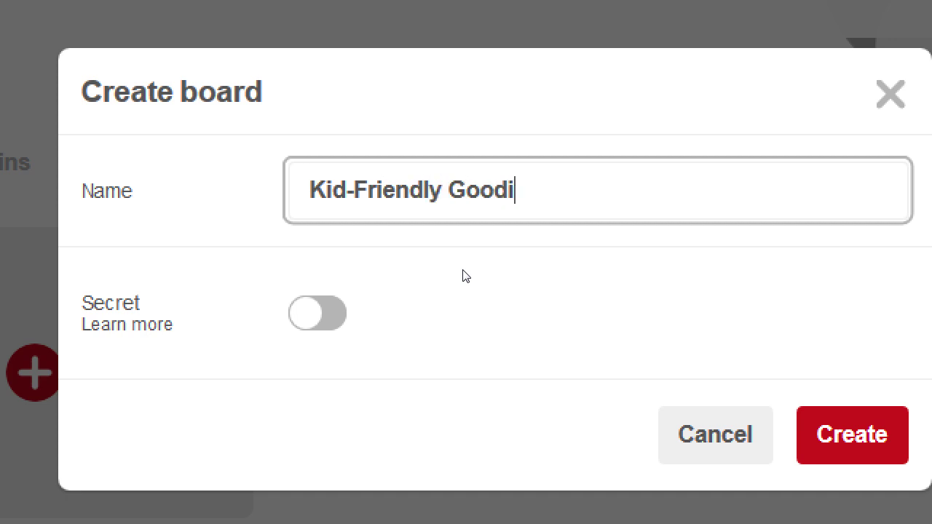
text(es)
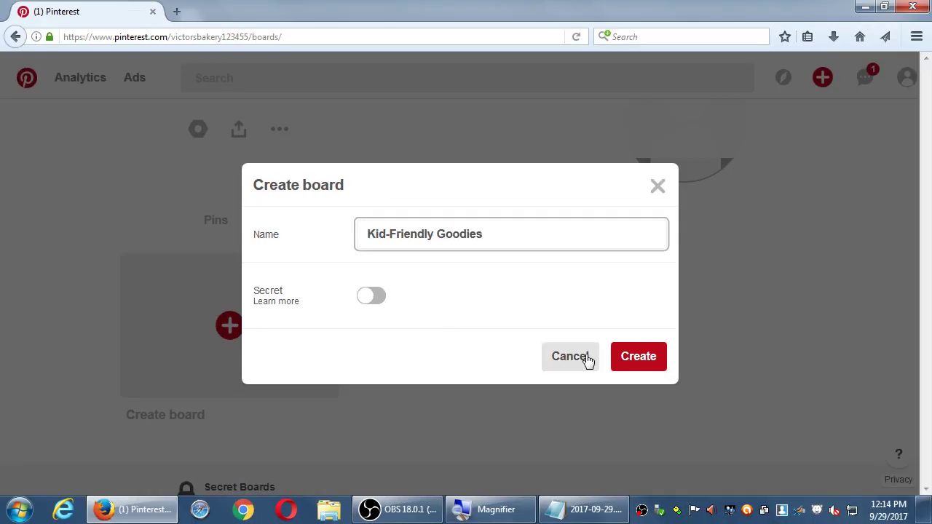
click(635, 368)
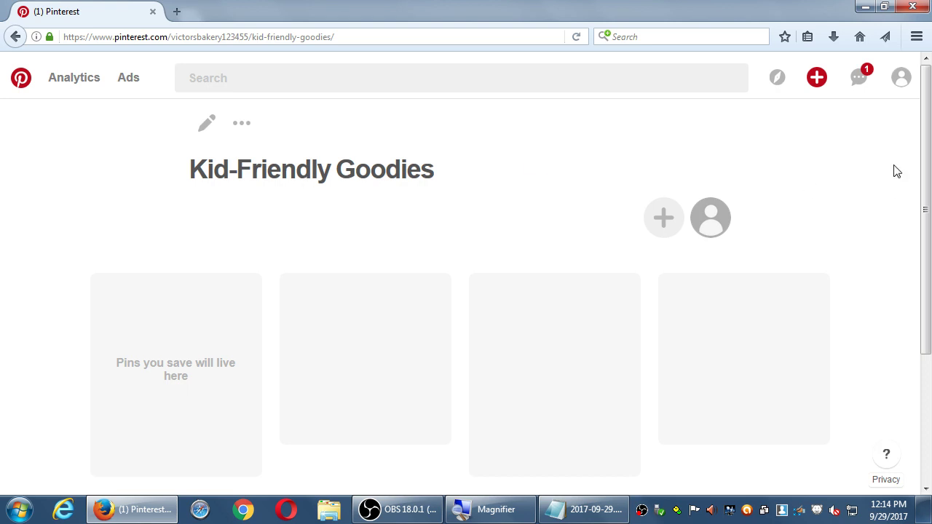
Return to the profile's boards and start creating a second board
click(717, 230)
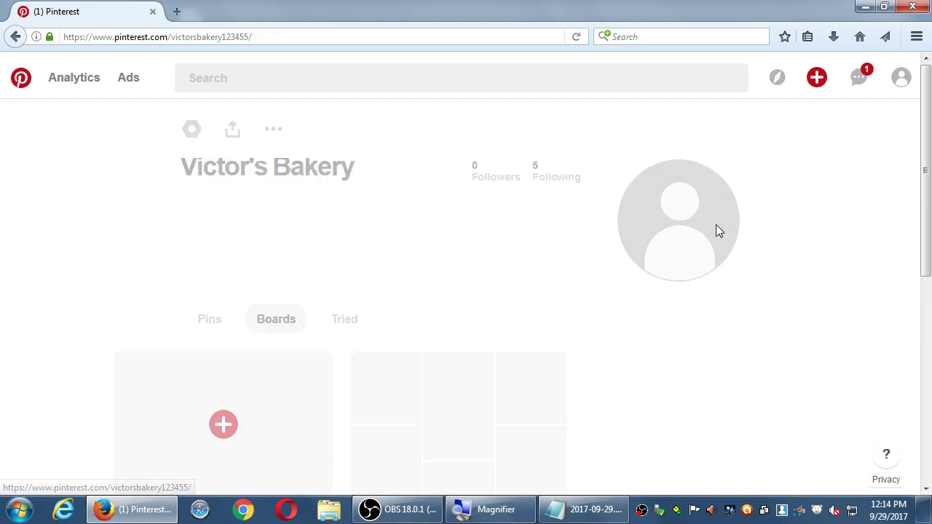
scroll(468, 316, down, 2)
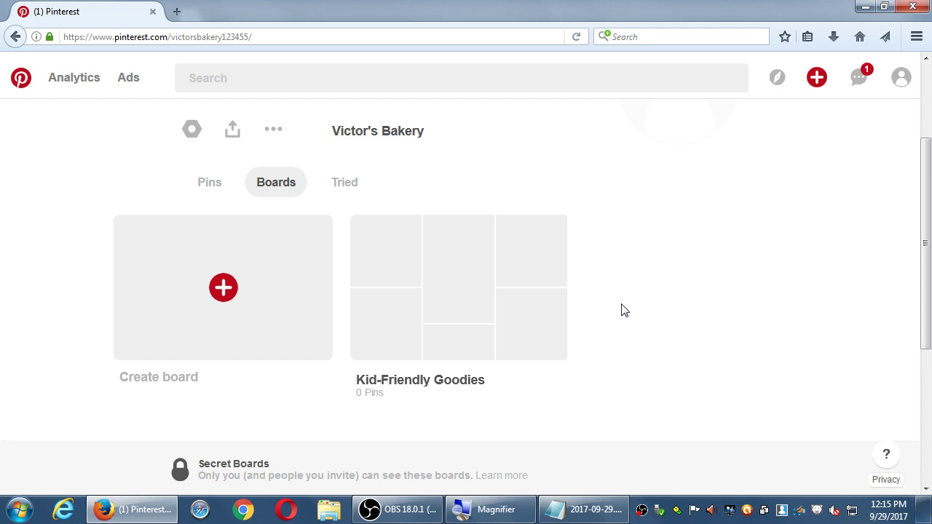
click(227, 290)
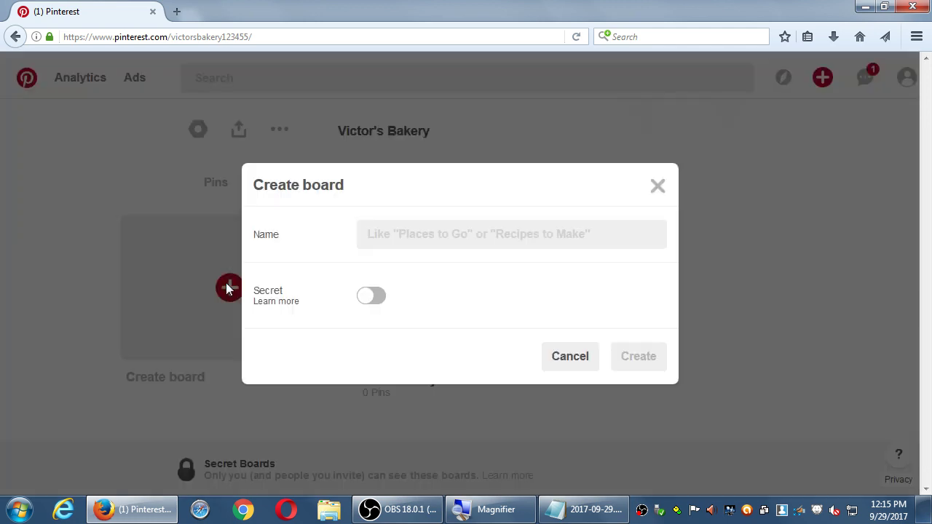
click(412, 240)
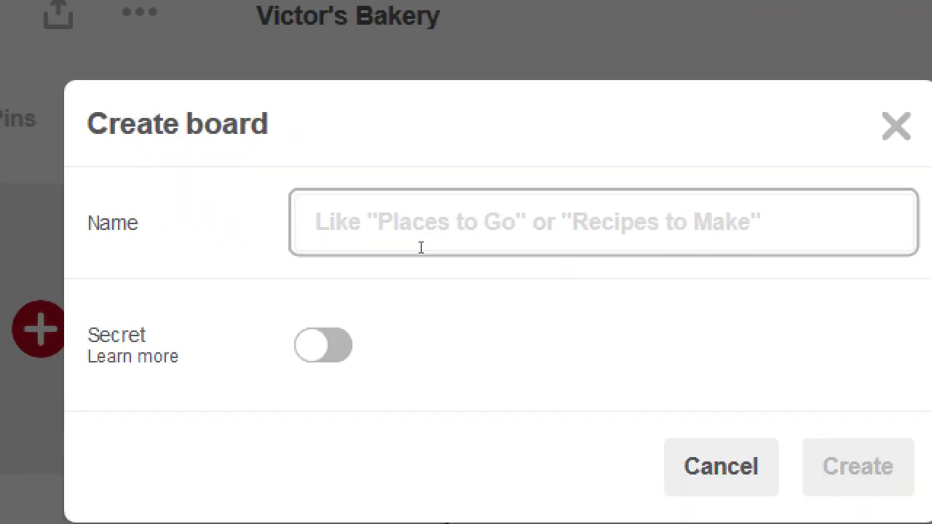
Enter "DIY Halloween Spookie Recipes" as the name of the second board
text(H)
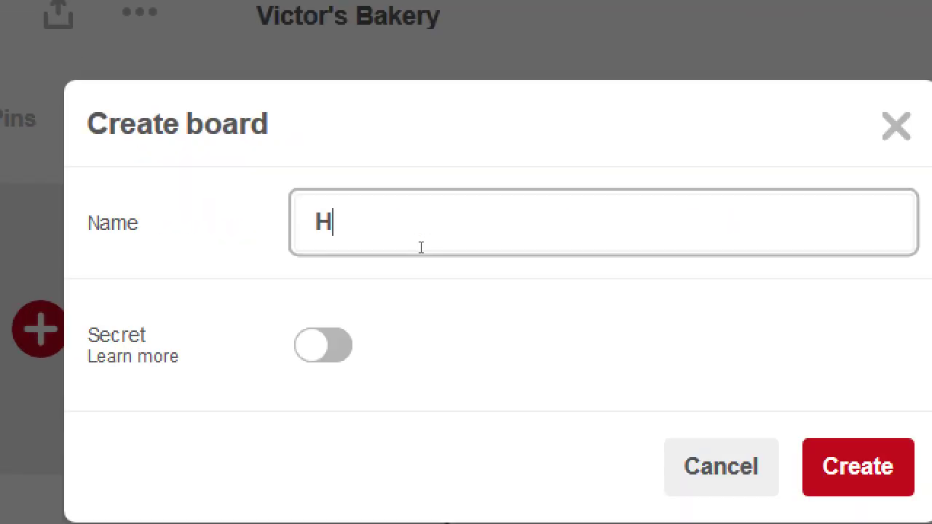
key(BackSpace)
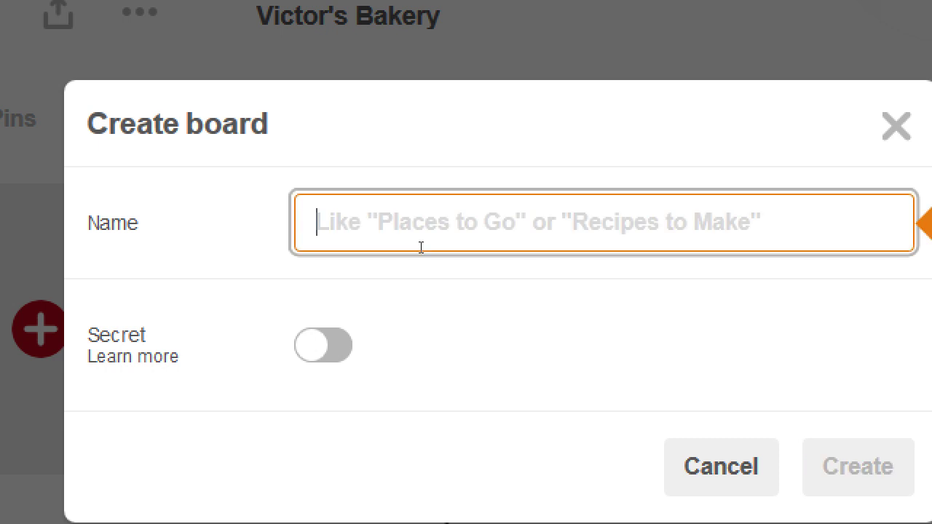
text(DIY)
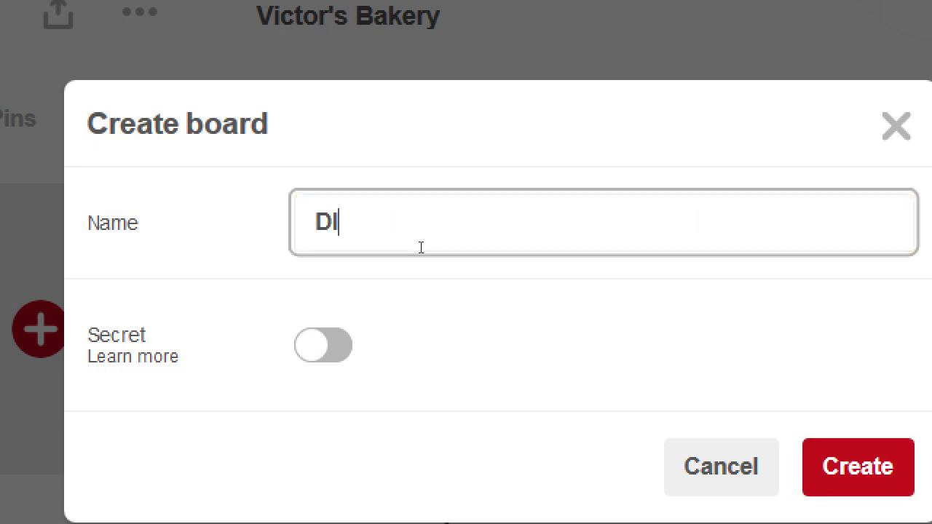
text(o)
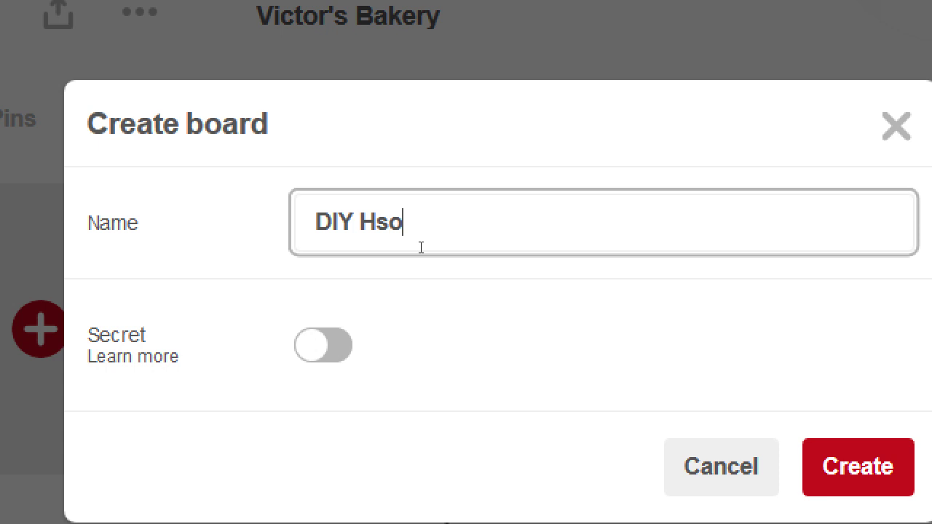
key(BackSpace)
key(BackSpace)
text(alloween Spp)
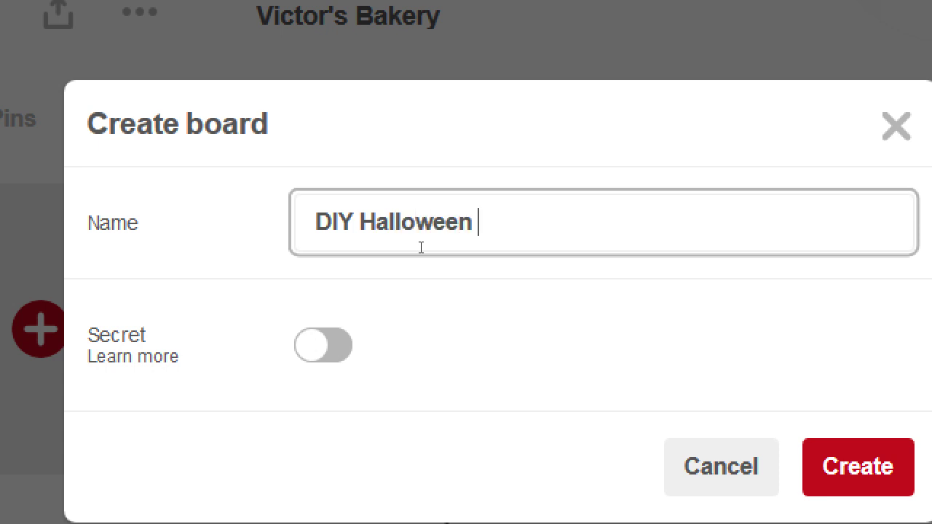
key(BackSpace)
text(ookie REcipe)
key(BackSpace)
key(BackSpace)
key(BackSpace)
key(BackSpace)
key(BackSpace)
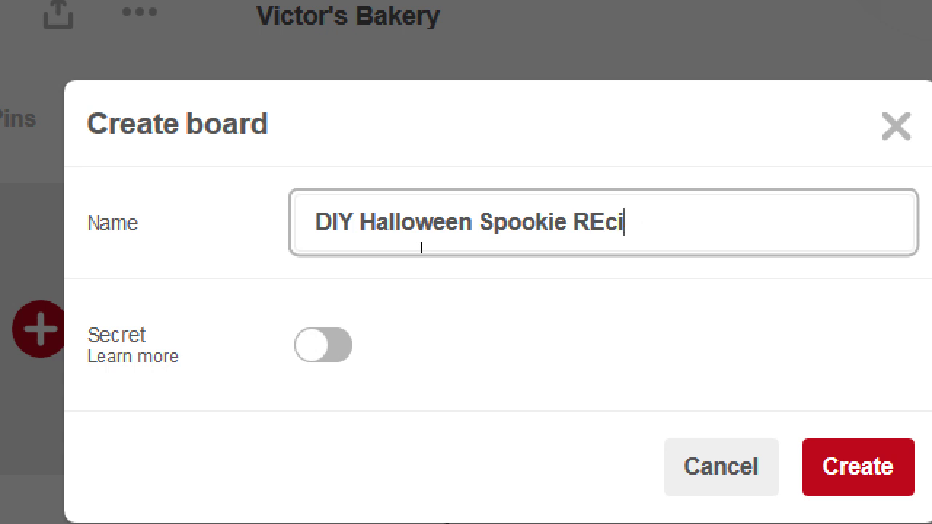
text(ecie)
key(BackSpace)
text(pes)
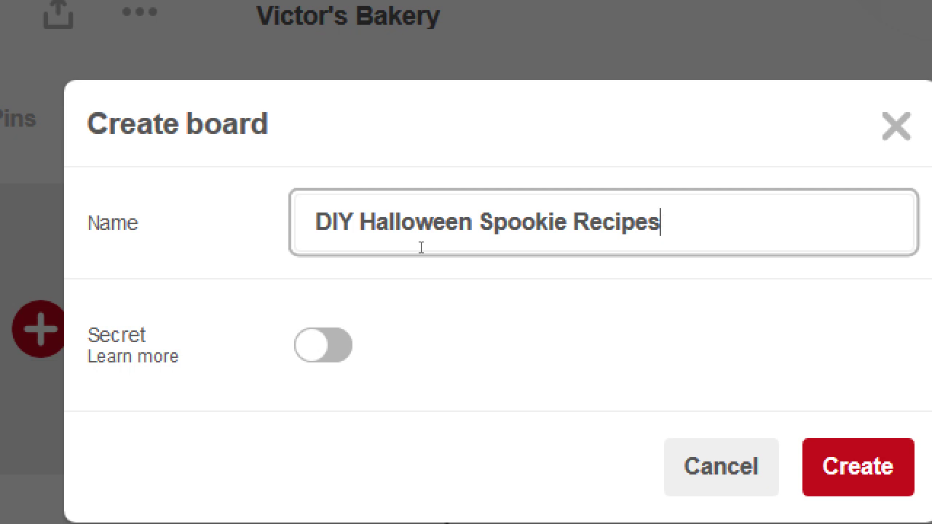
Highlight the words "DIY", "Recipes" and "Spookie" one after another in the new board's name
key(Home)
key(ctrl+shift+Right)
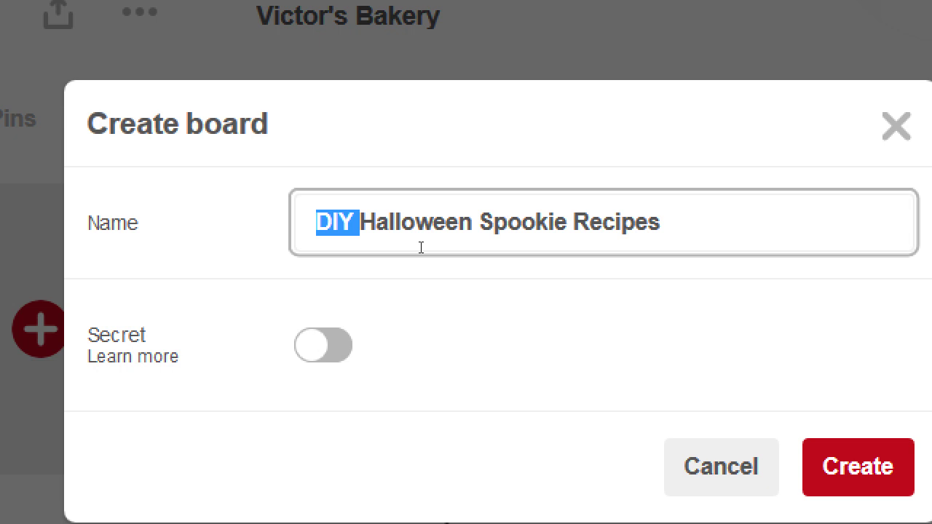
key(End)
key(ctrl+shift+Left)
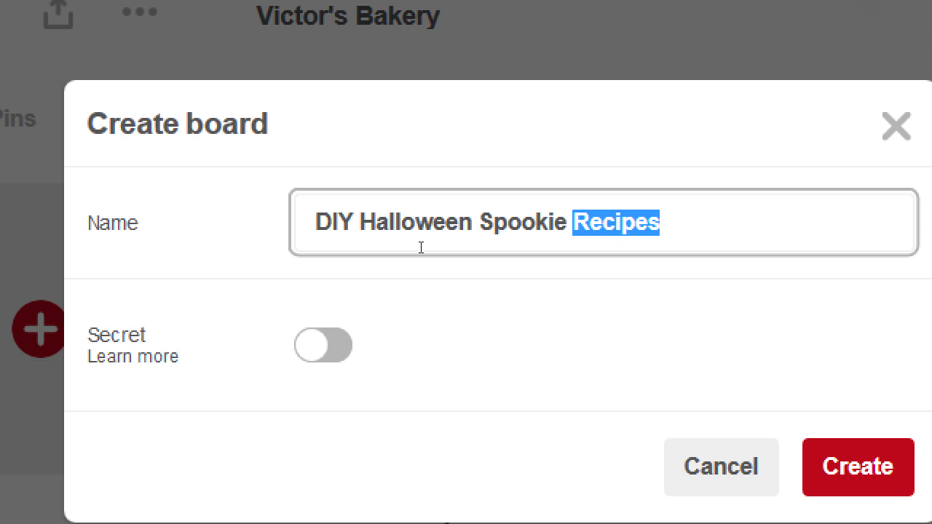
key(End)
key(ctrl+Left)
key(ctrl+shift+Left)
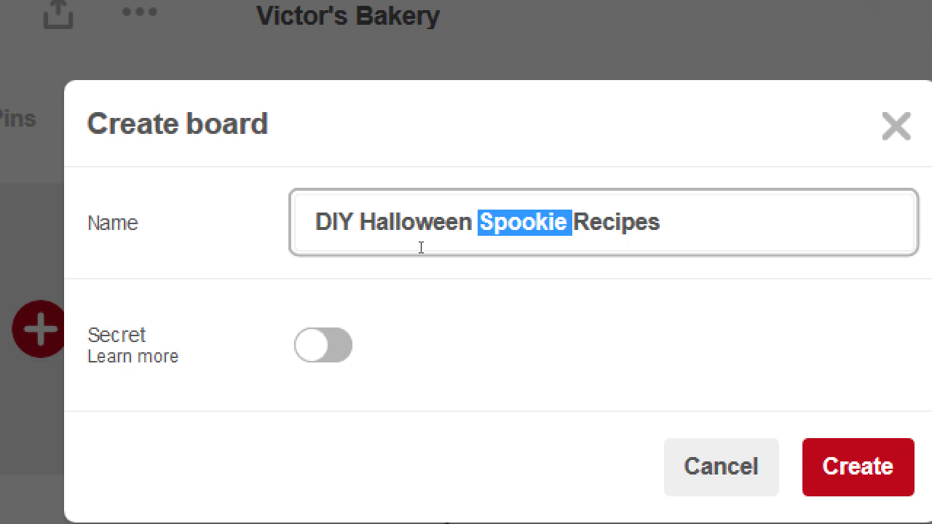
key(BackSpace)
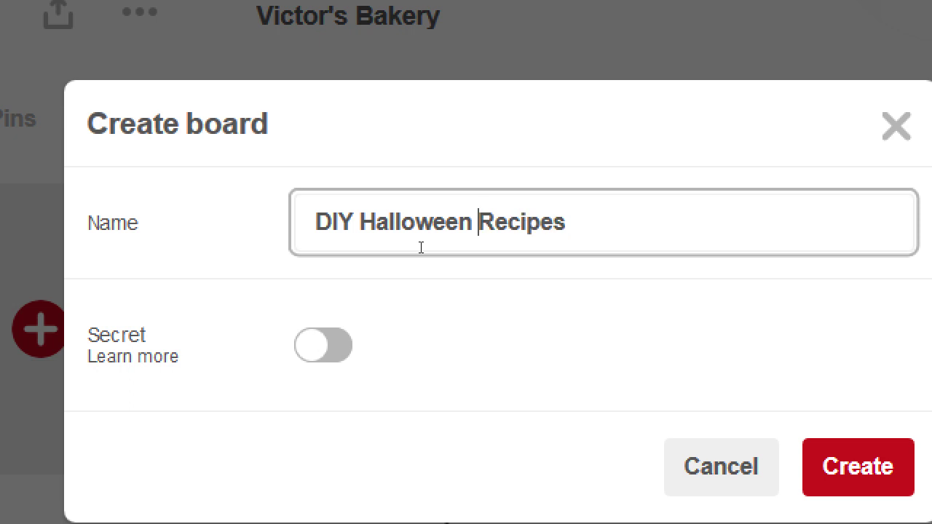
text(klj aklsdf  klj aklsdf  klj aklsdf  klj aklsdf)
key(ctrl+z)
text(Sppli)
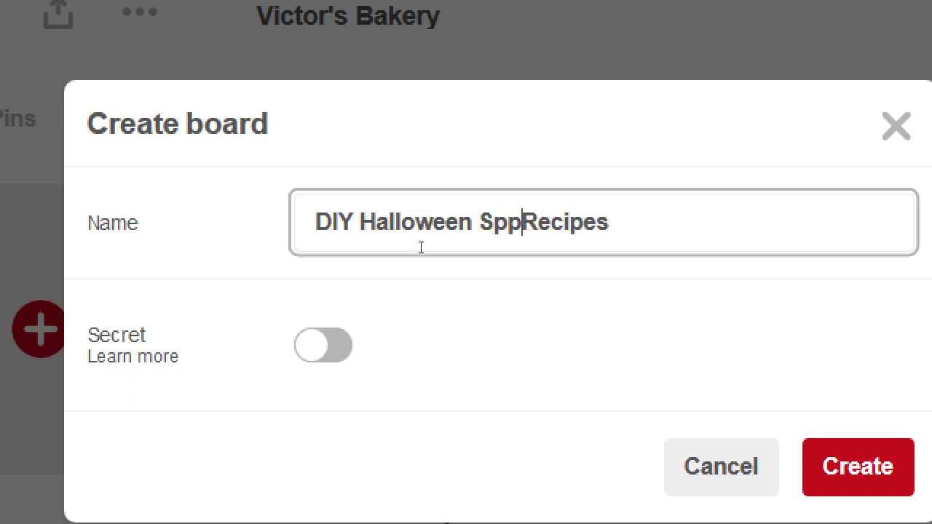
key(BackSpace)
key(BackSpace)
key(BackSpace)
text(ookie)
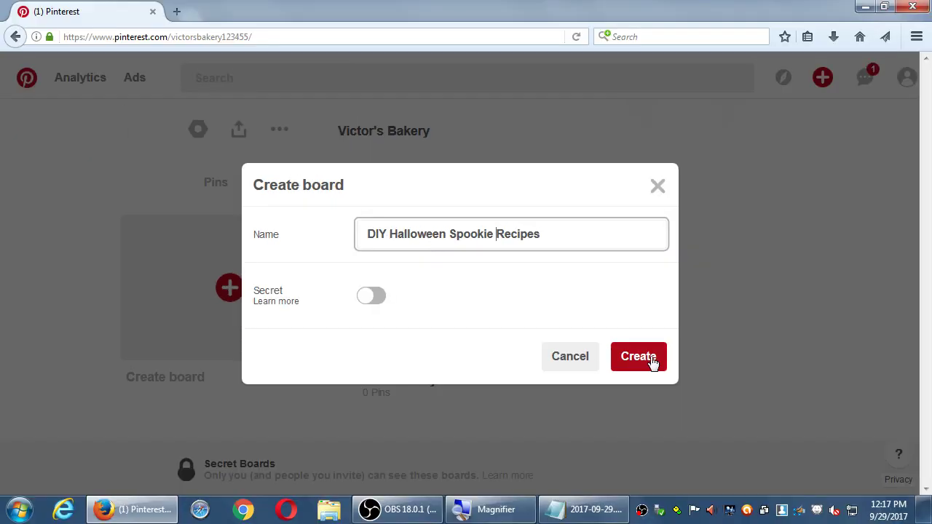
Create the "DIY Halloween Spookie Recipes" board and return to the profile's boards
click(861, 475)
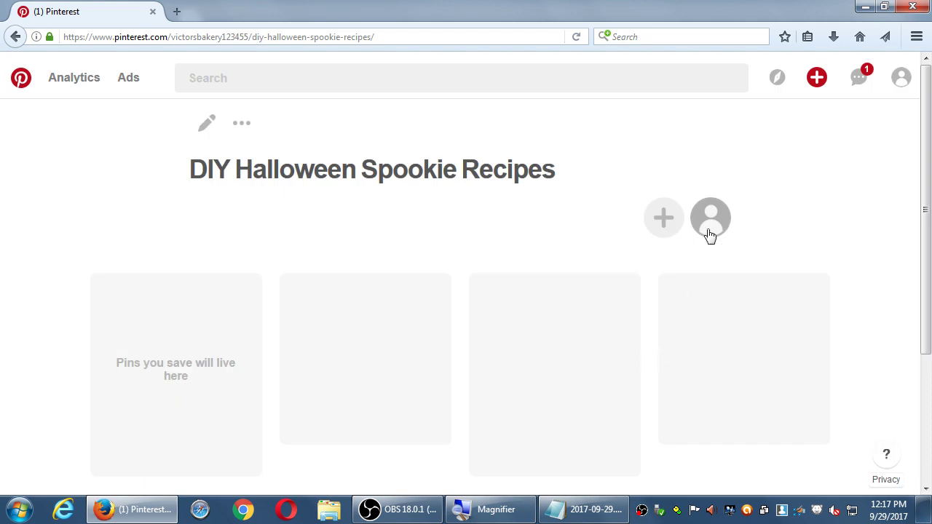
click(709, 230)
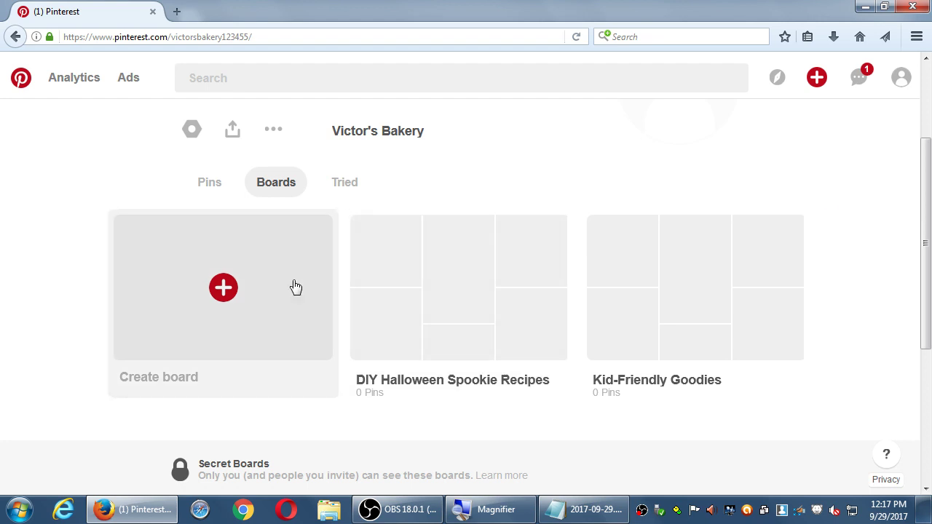
click(289, 286)
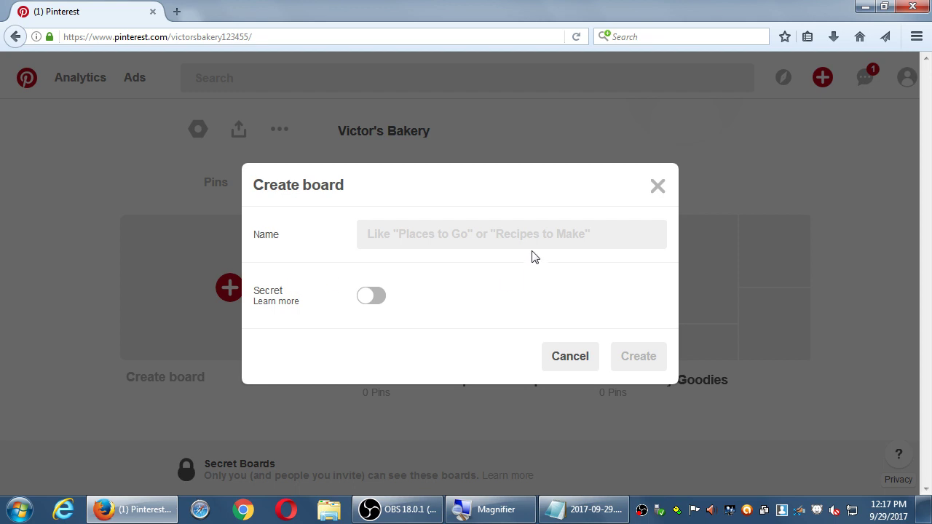
click(578, 356)
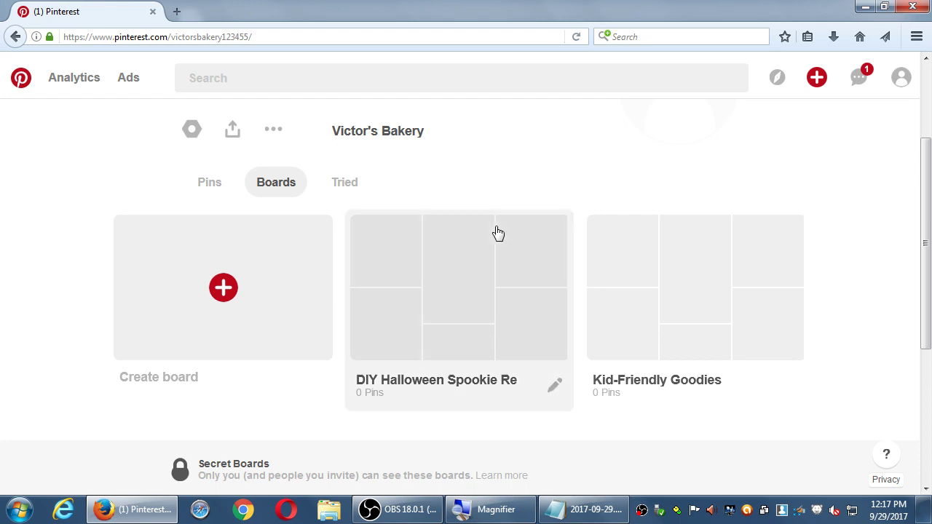
Open the "DIY Halloween Spookie Recipes" board for editing from the profile's boards and go to its description
mouse_move(899, 78)
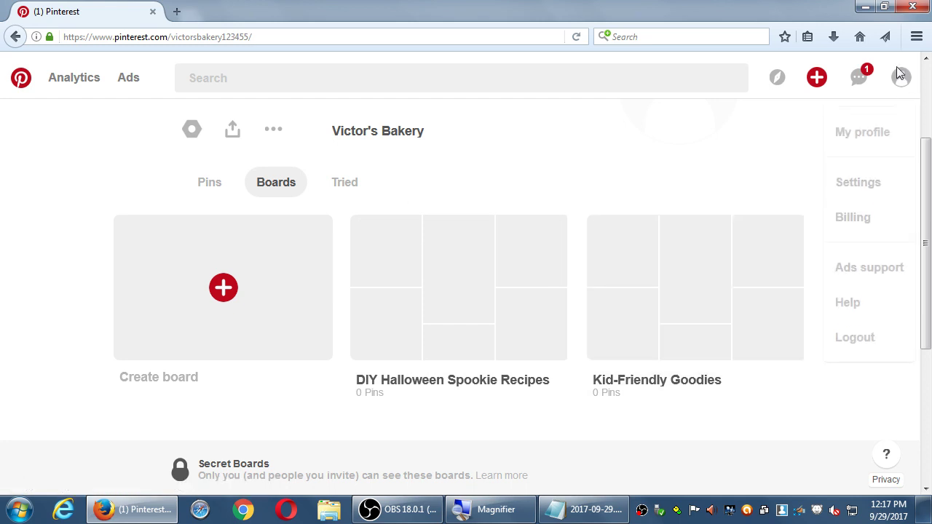
click(886, 121)
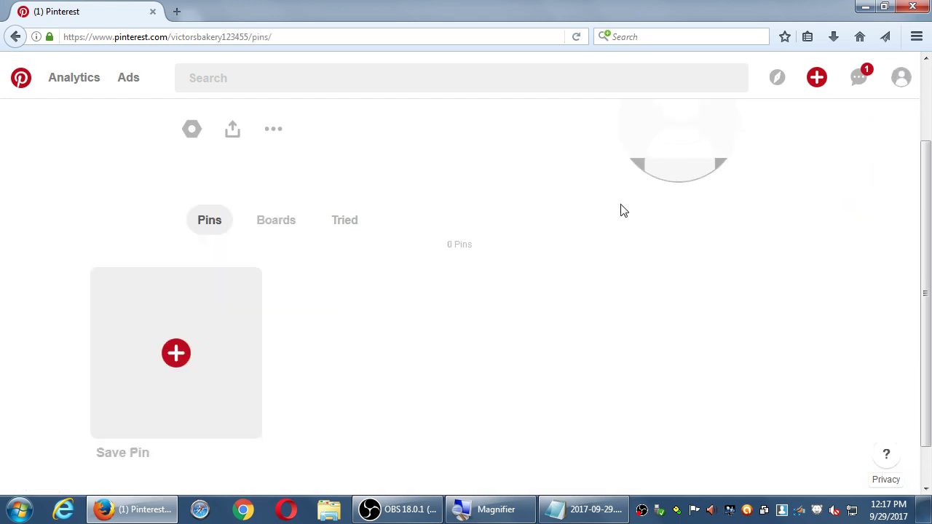
click(302, 238)
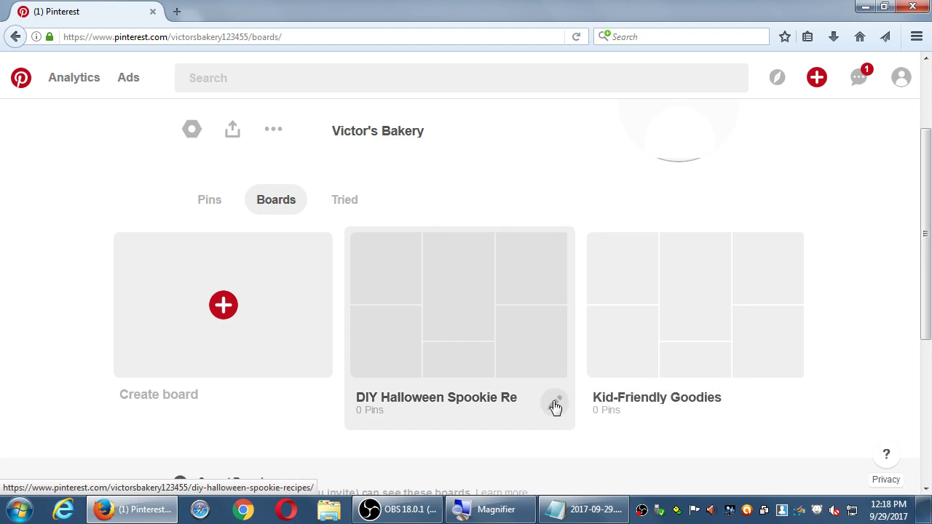
click(555, 405)
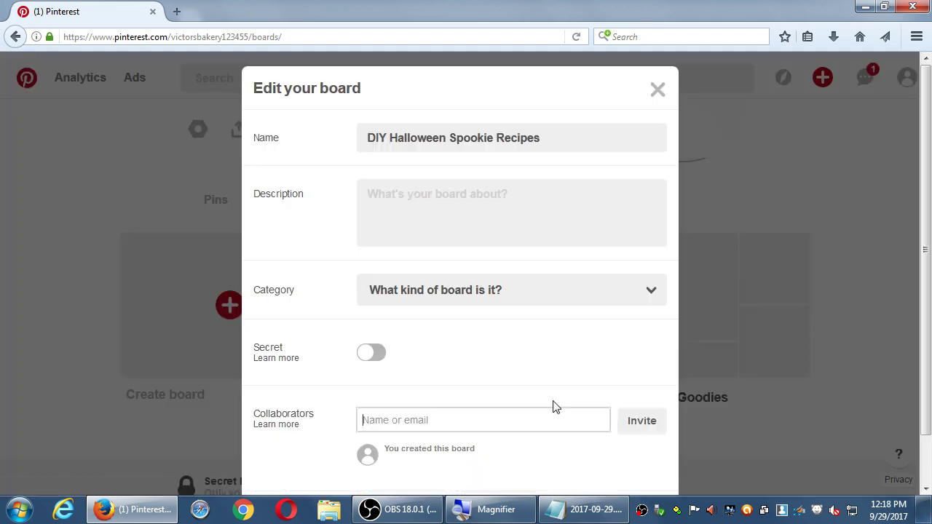
drag(399, 142, 512, 139)
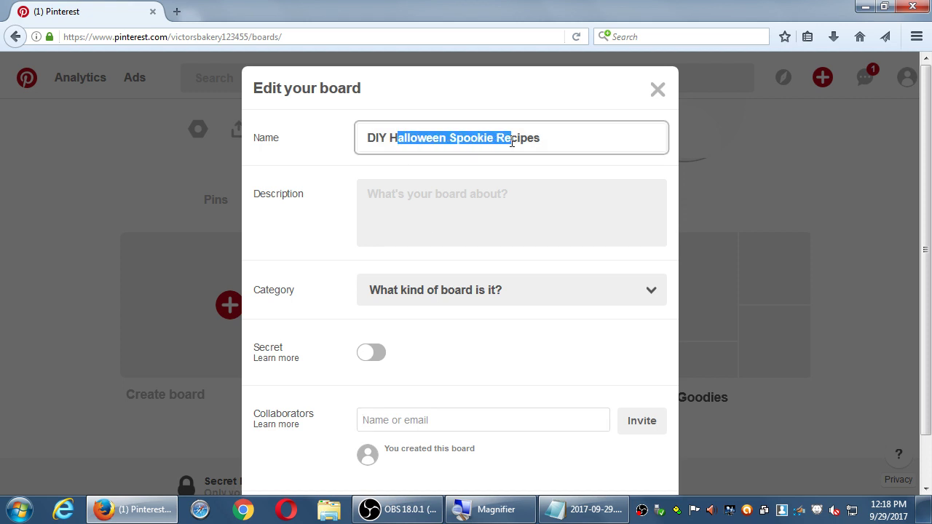
click(450, 203)
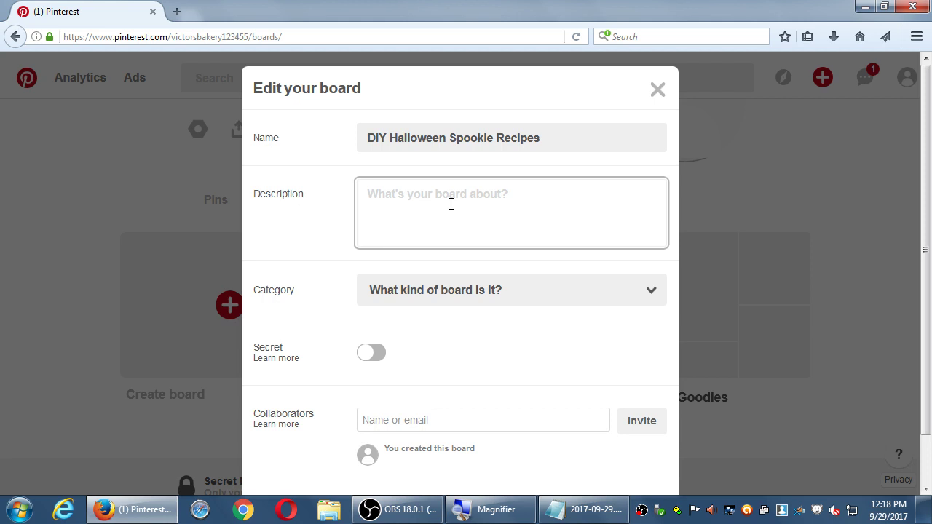
Switch to Notepad, move its window aside and add the heading "Pro TIp:" at the end of the notes
click(586, 510)
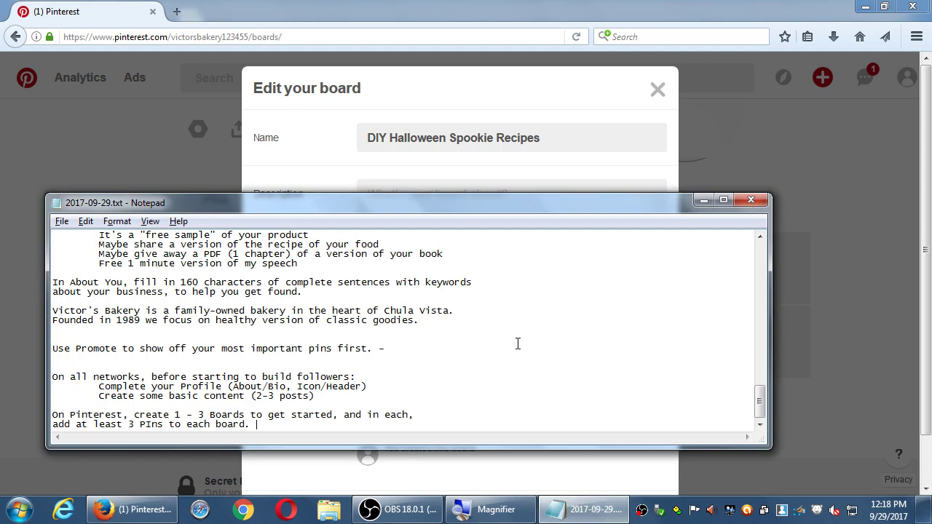
drag(349, 201, 740, 215)
key(super+plus)
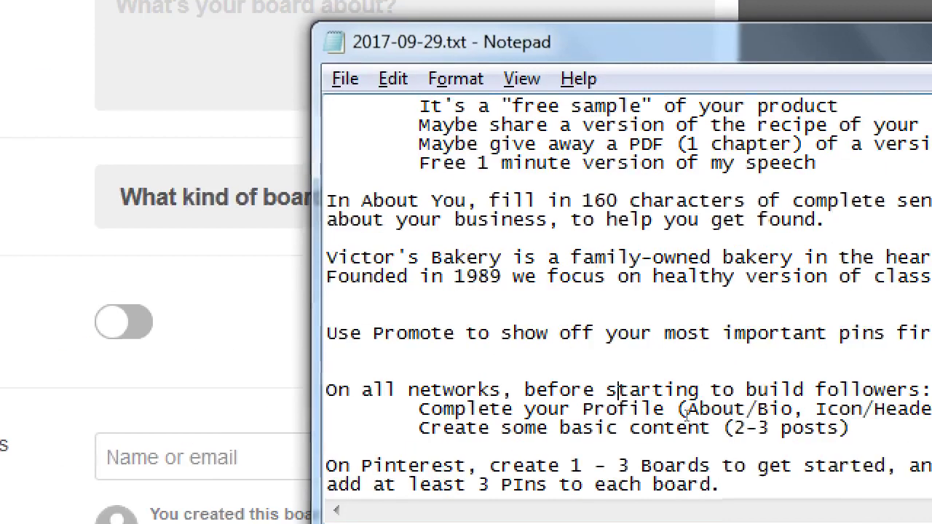
key(ctrl+End)
key(Return)
key(Return)
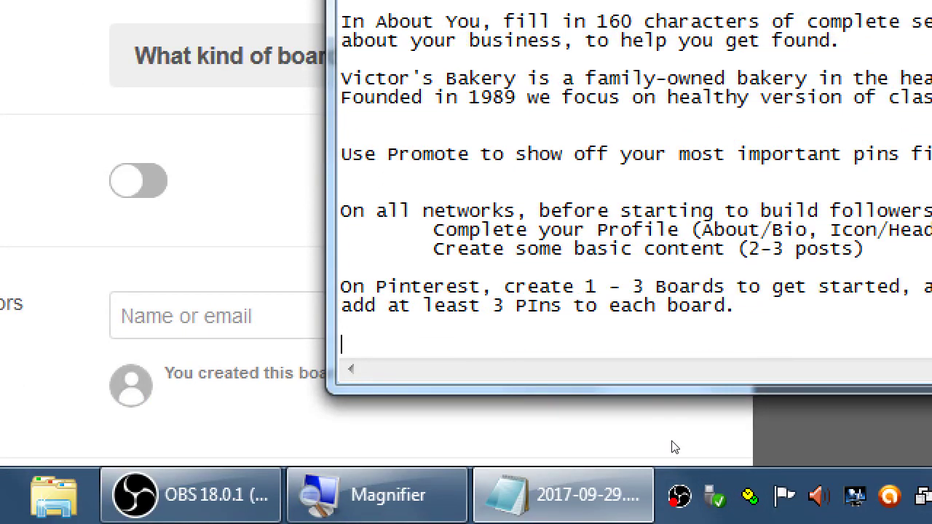
text(A)
key(BackSpace)
text(Pro TIp:)
key(Return)
key(Tab)
Write the indented line "After you create a Board, Edit the board" under the Pro TIp heading
text(Aft)
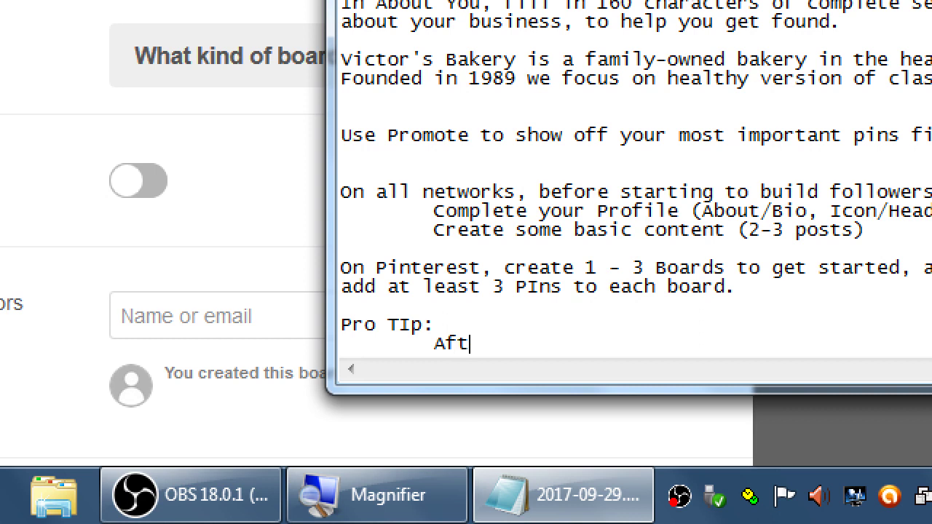
text(er you care)
key(BackSpace)
key(BackSpace)
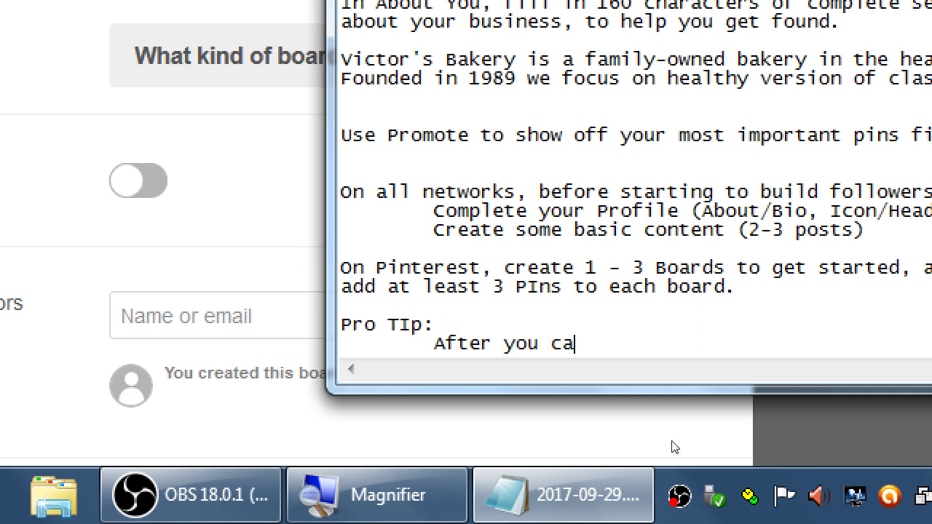
text(reate a Board, Edit the par)
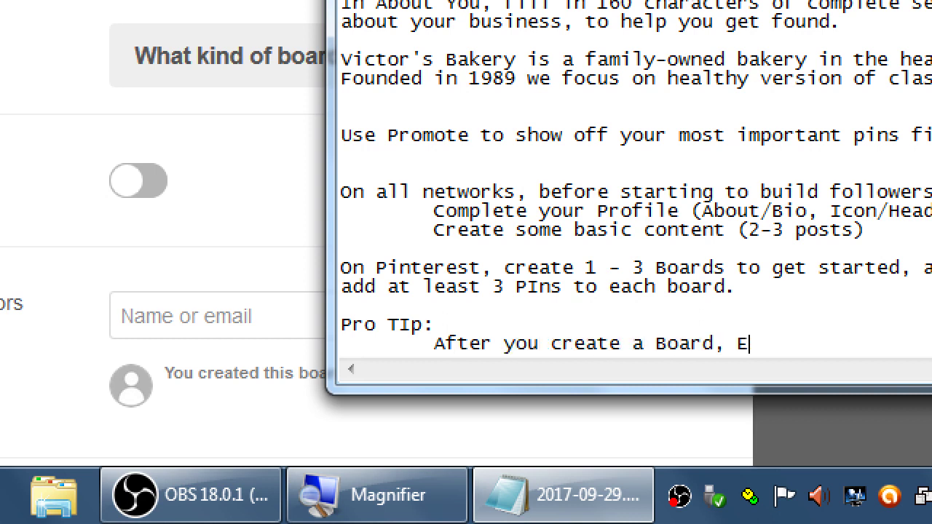
key(BackSpace)
key(BackSpace)
key(BackSpace)
text(board)
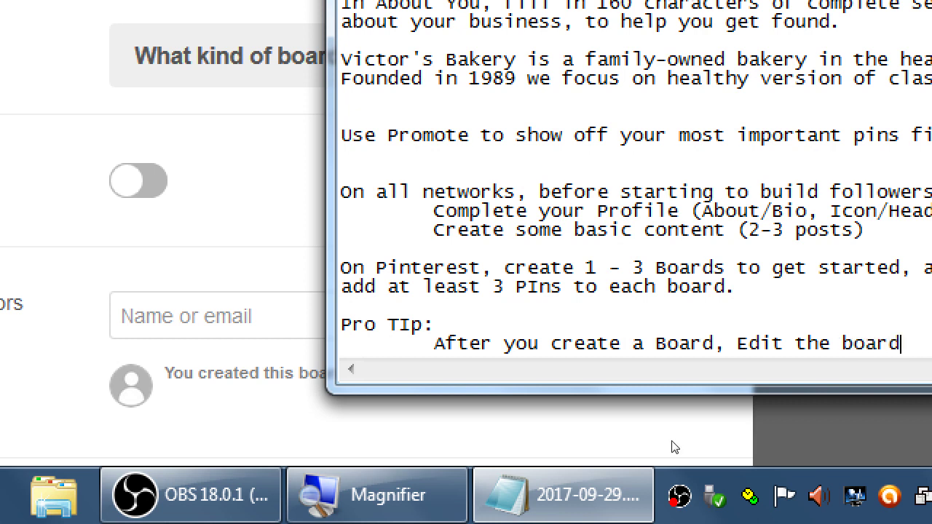
Continue the tip on a new indented line with "to add a Description and"
key(super+minus)
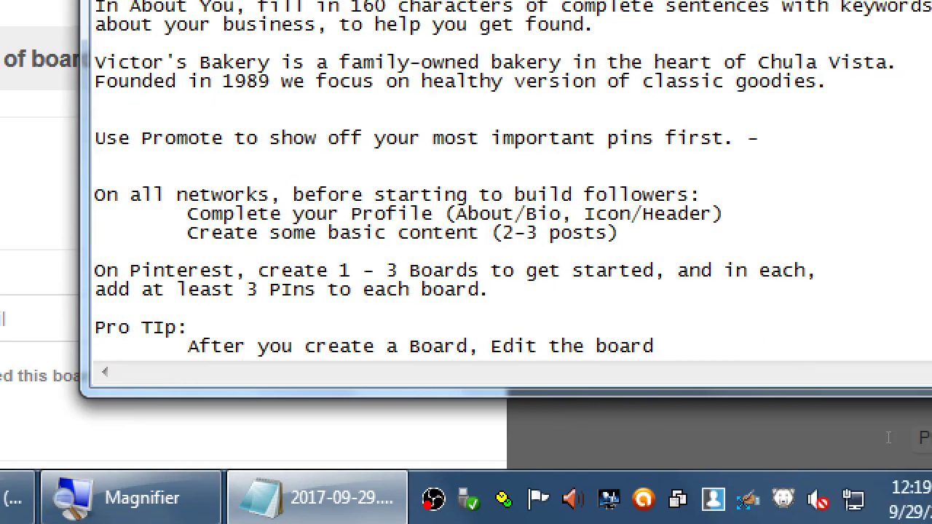
key(super+plus)
key(Return)
key(Tab)
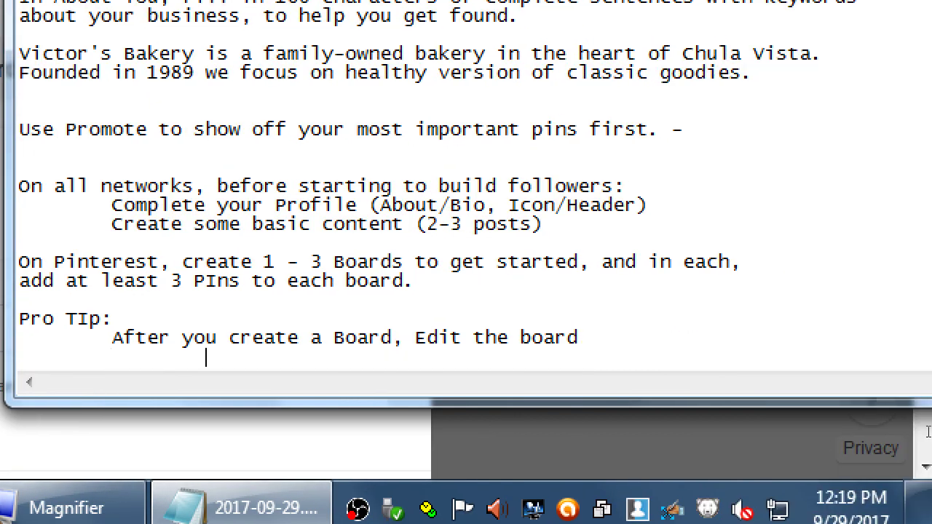
text(to add a Descriti)
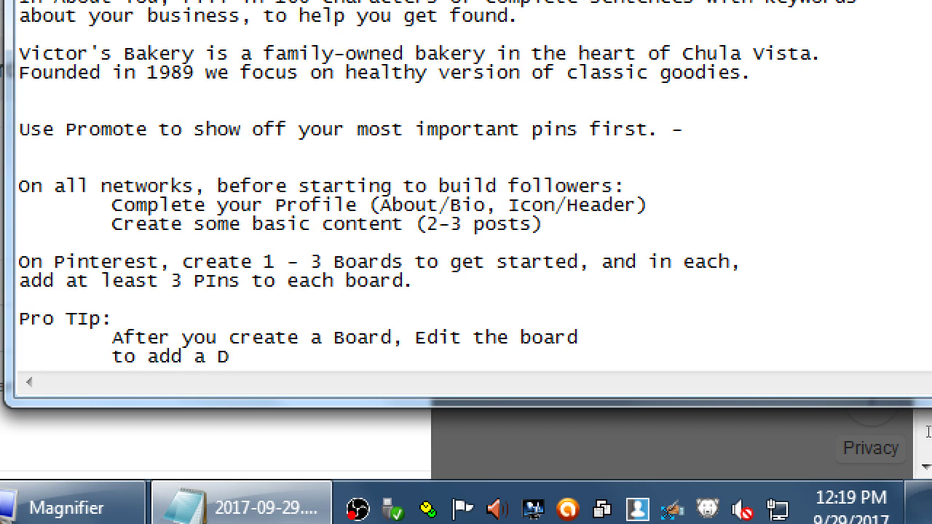
key(BackSpace)
key(BackSpace)
text(ptoin)
key(BackSpace)
key(BackSpace)
key(BackSpace)
key(BackSpace)
text(ion and)
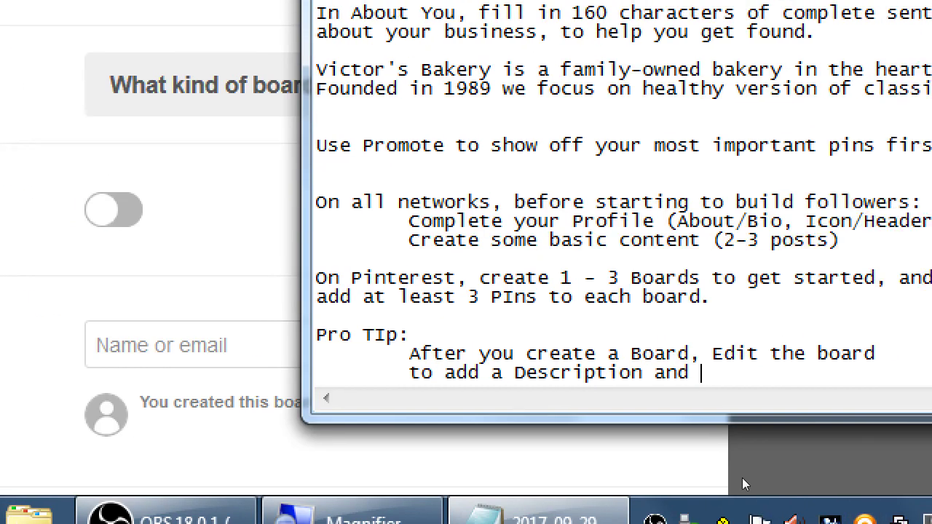
Finish the tip's second line with the capitalised word "CATEGORY."
text(CATEGORI)
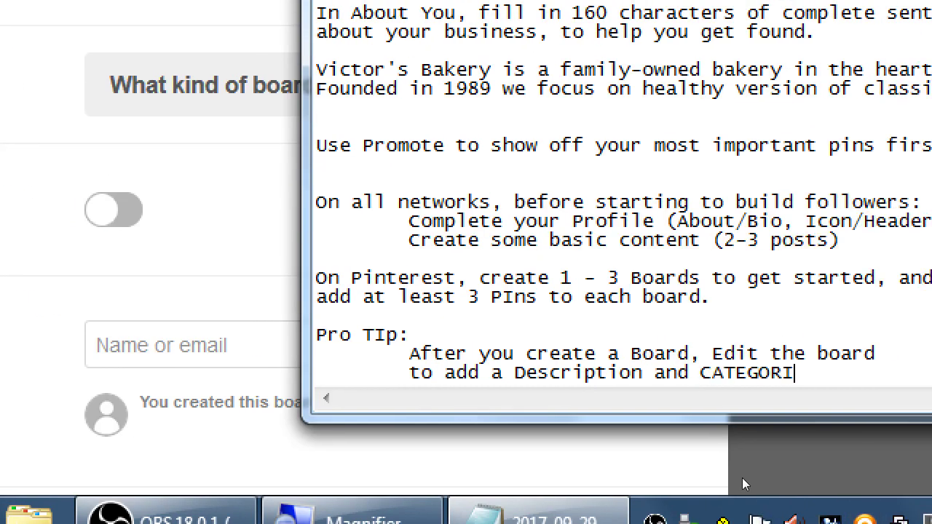
key(BackSpace)
text(Y)
key(BackSpace)
text(IE.)
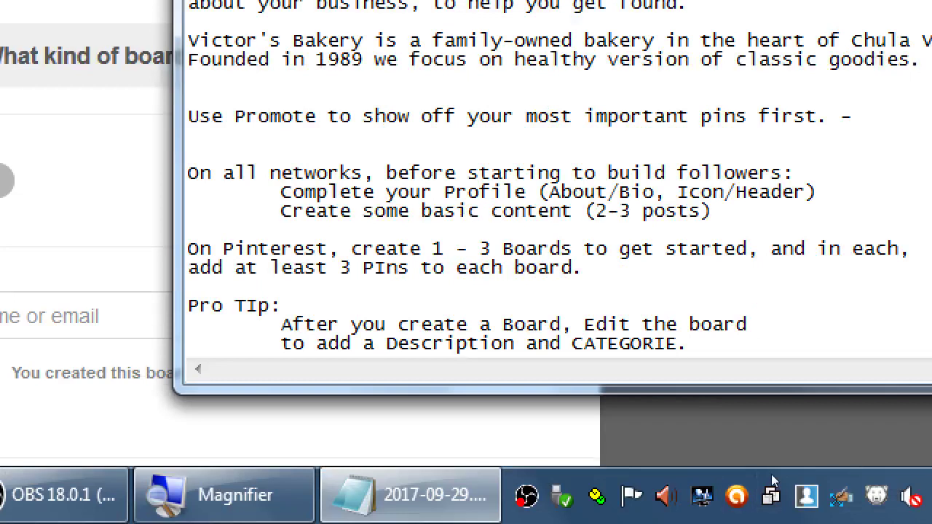
key(BackSpace)
key(BackSpace)
key(BackSpace)
text(y.)
key(BackSpace)
key(Left)
key(shift+Left)
text(Y)
key(super+minus)
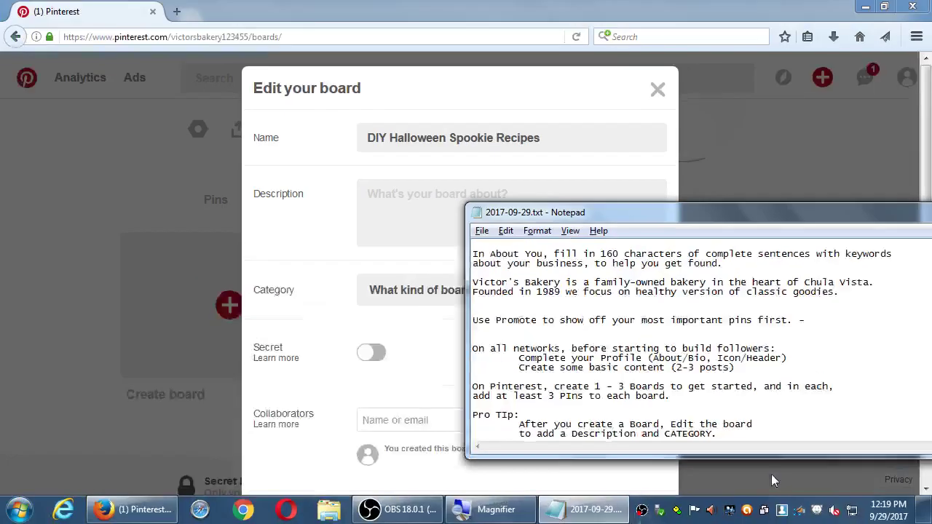
Back in Pinterest's board editing form, set the Halloween board's category to "DIY and crafts"
click(286, 243)
click(368, 291)
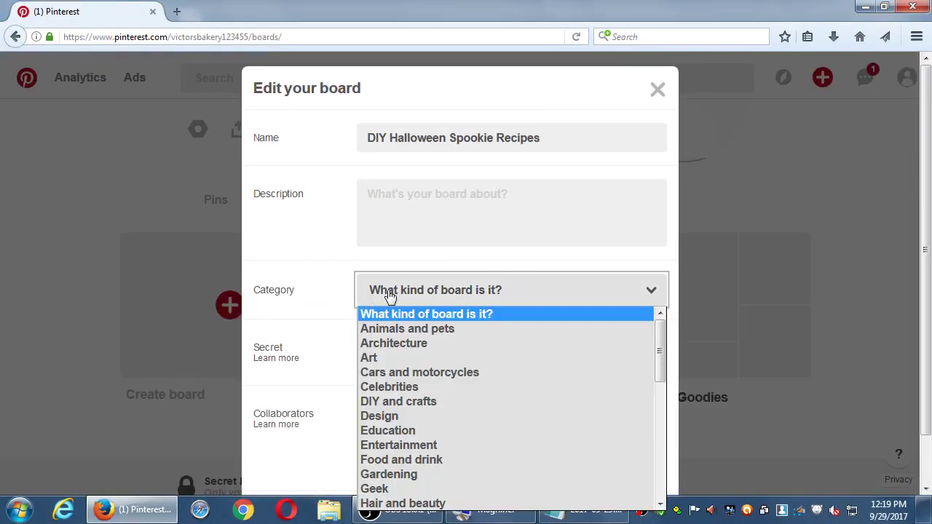
scroll(430, 292, down, 1)
click(446, 248)
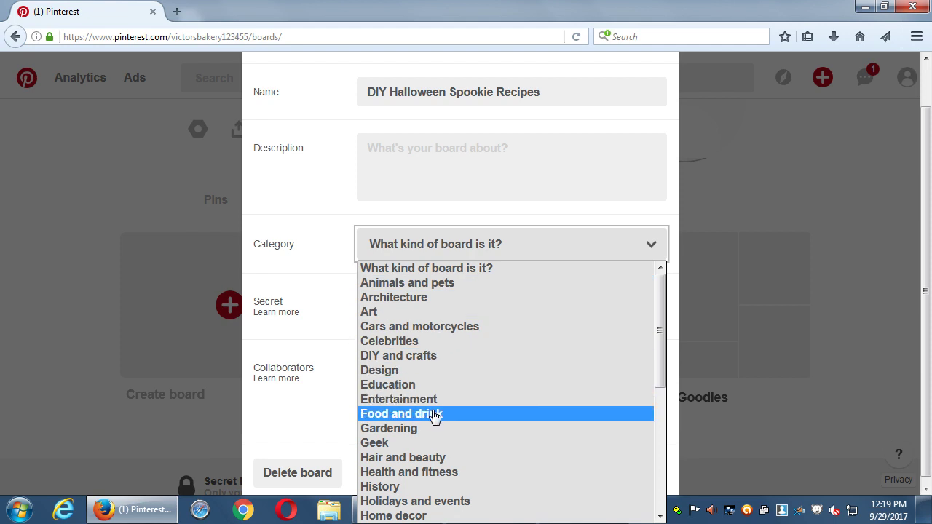
click(431, 364)
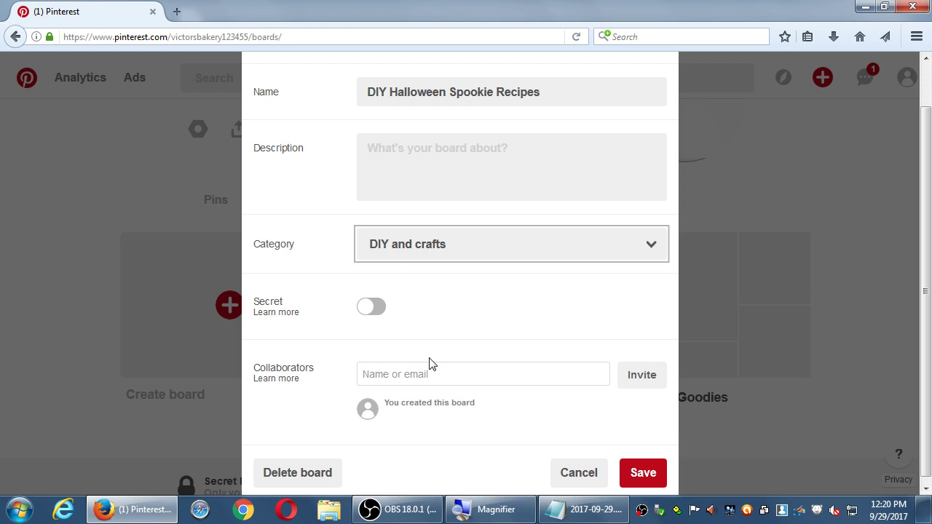
click(449, 248)
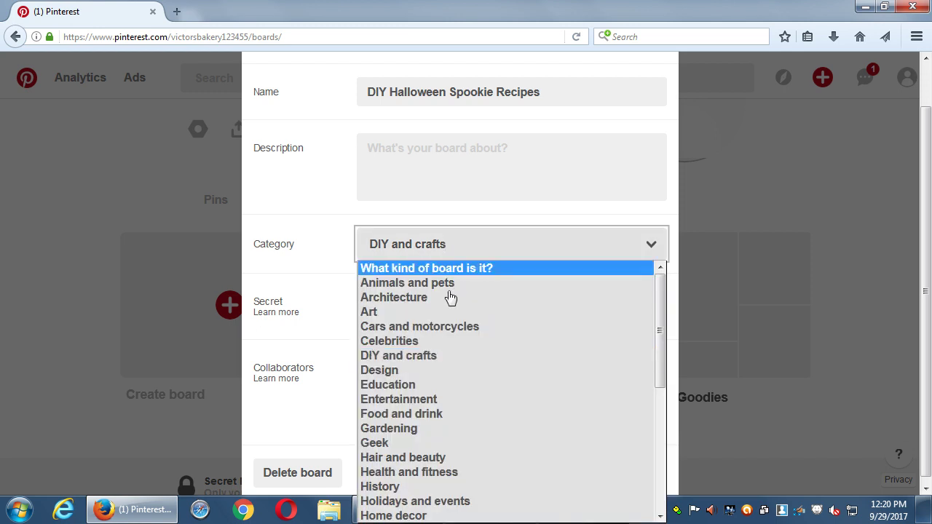
click(292, 237)
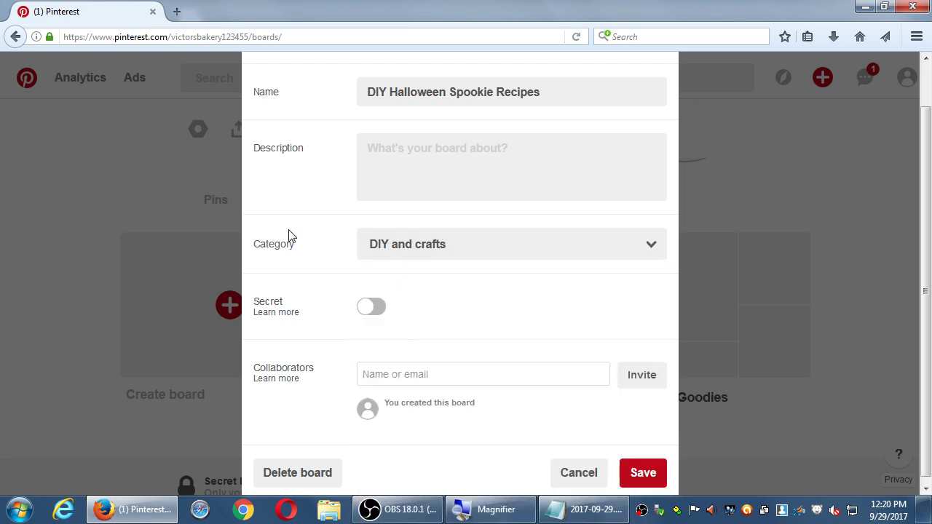
Fill the Halloween board's description with two lines of random placeholder text
click(422, 179)
text(jh lklkj ldfkfasdlkjf dklfjkl)
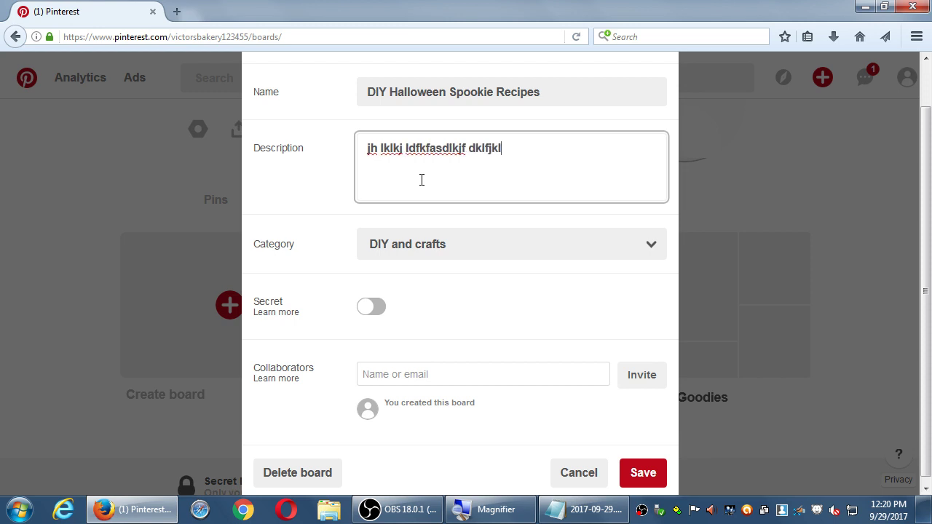
text(aj lkfasdjlkfsd jkfsdklfasd jklsdjkalasjlk safdlkj)
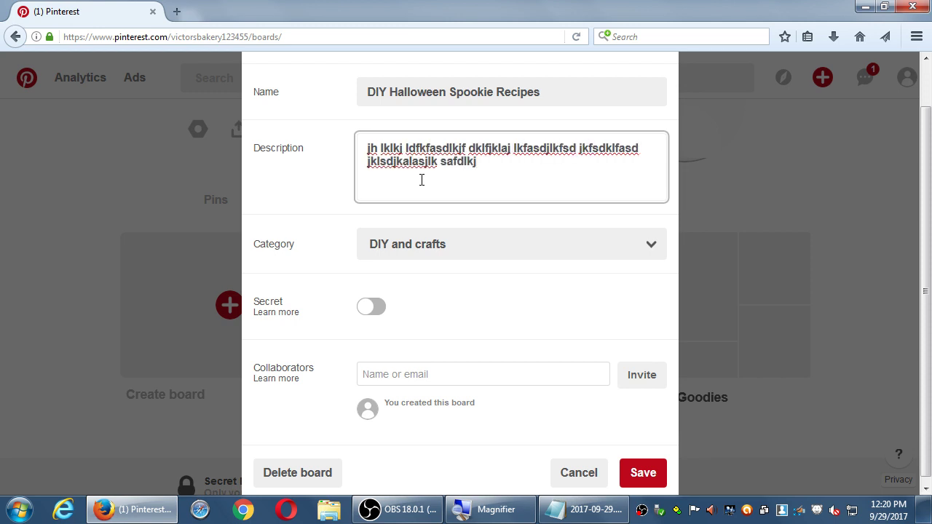
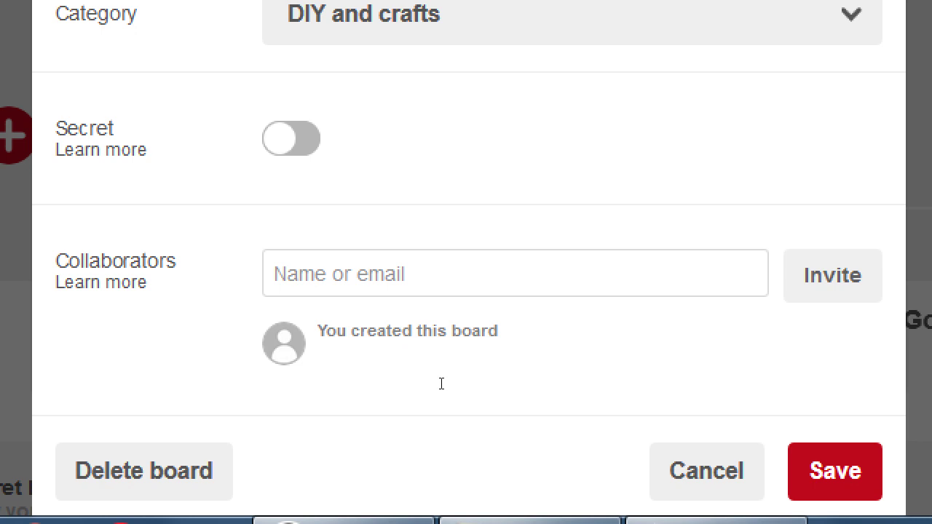
Switch to the Notepad notes and add a new paragraph after the tip reading "Use Collaborators to help you manage a Board."
key(super+minus)
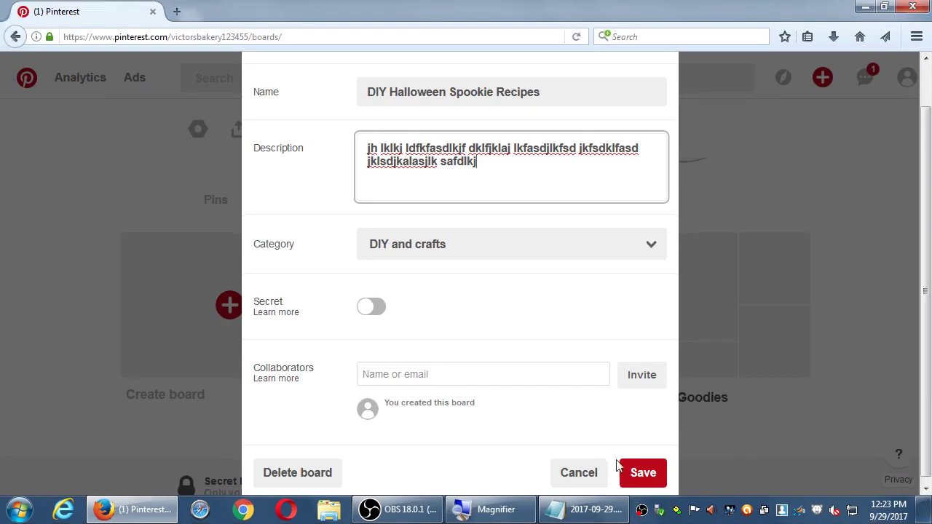
click(601, 511)
key(super+plus)
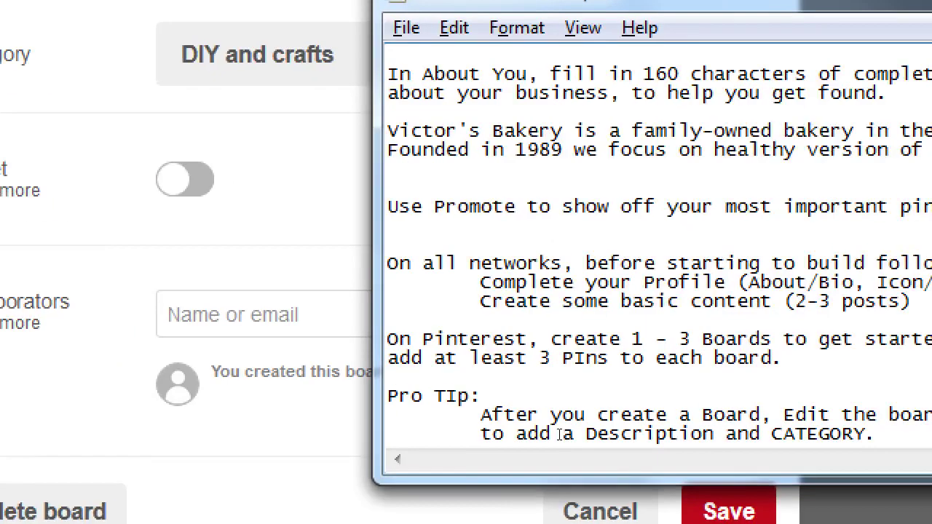
key(End)
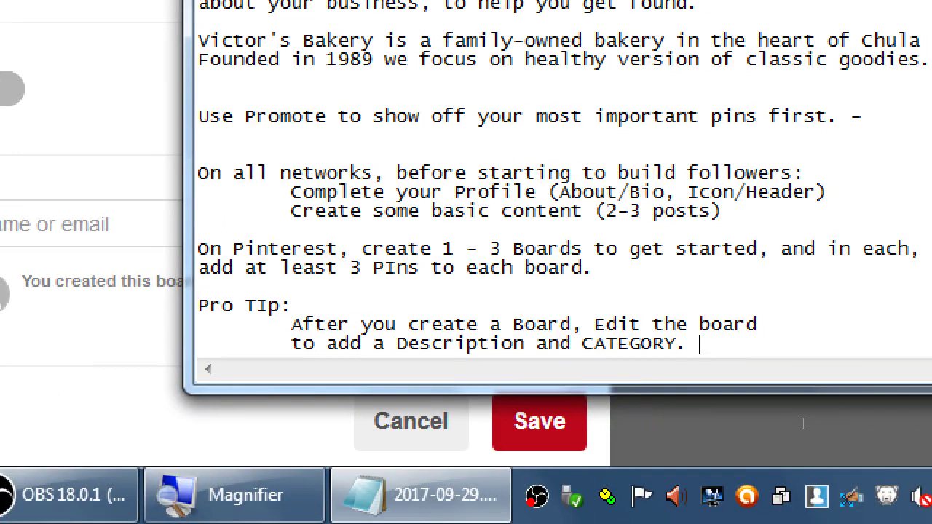
key(Return)
key(Return)
text(Use )
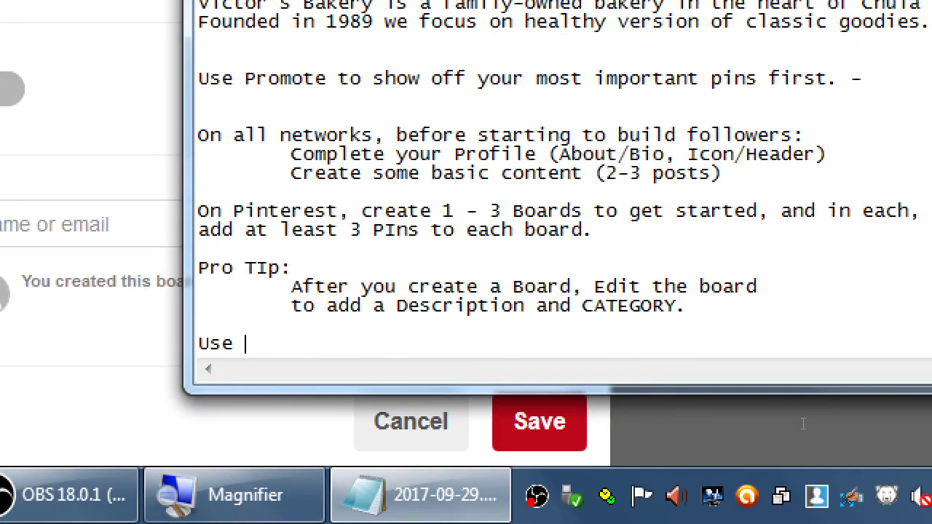
text(Collab)
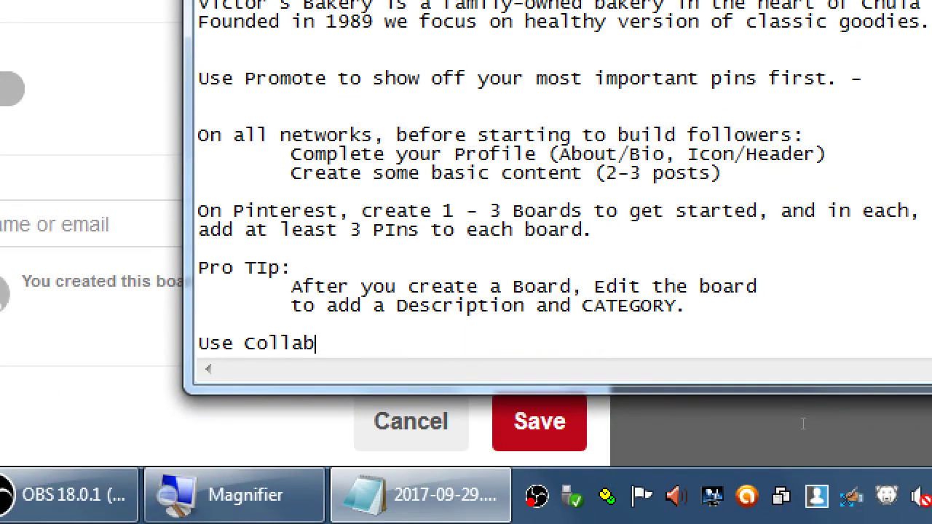
text(orators)
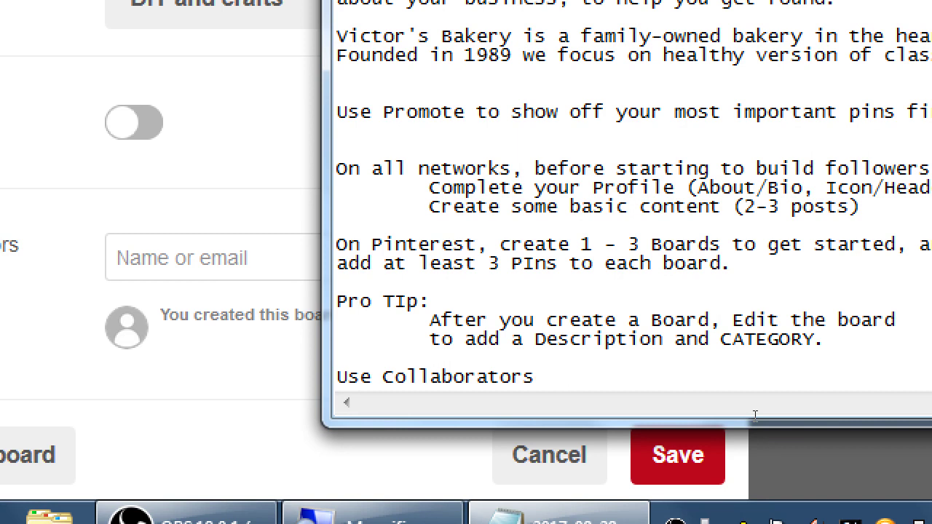
text( to  help you manage a Board.)
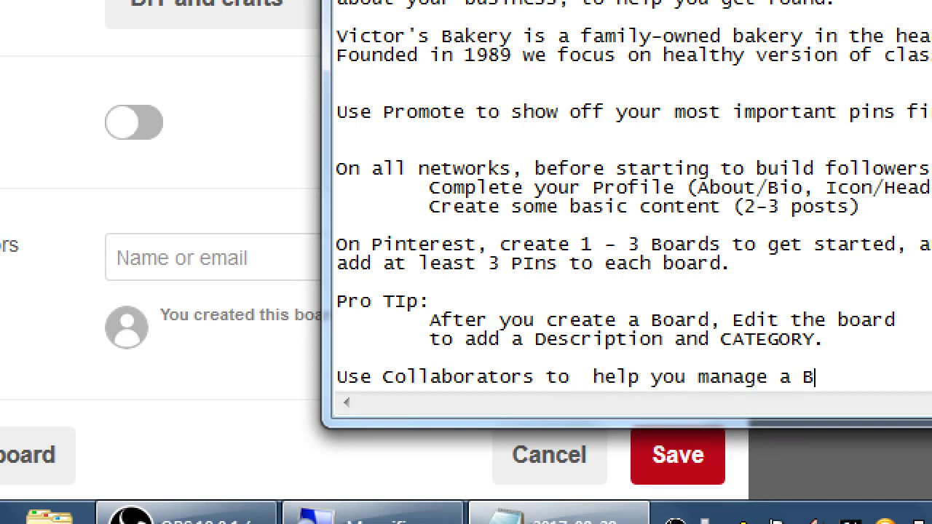
Begin an indented line under the collaborators note with "You must invite each person per"
key(Return)
key(Tab)
text(You must )
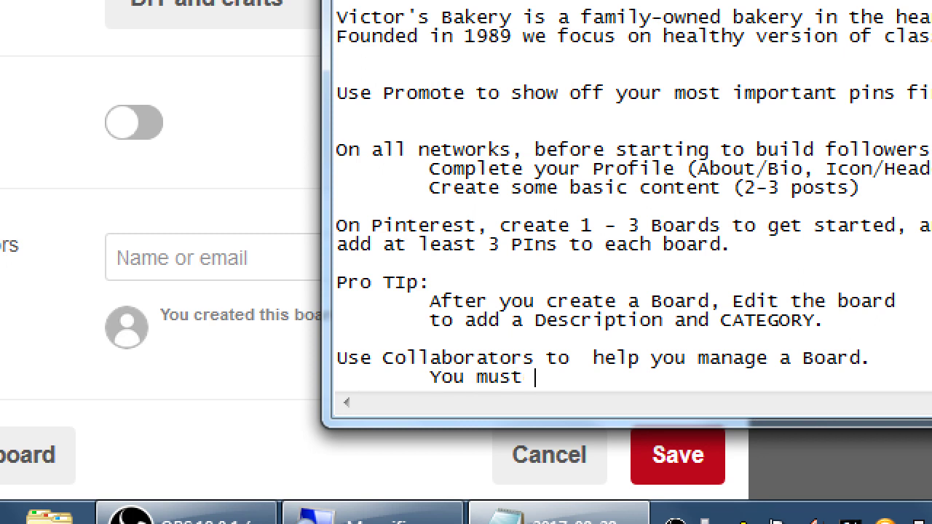
text(invite each)
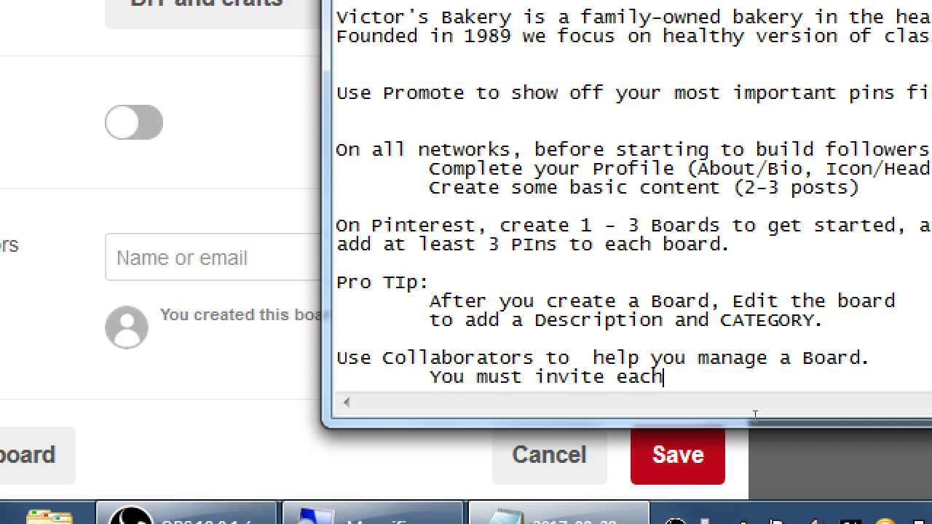
text( person per)
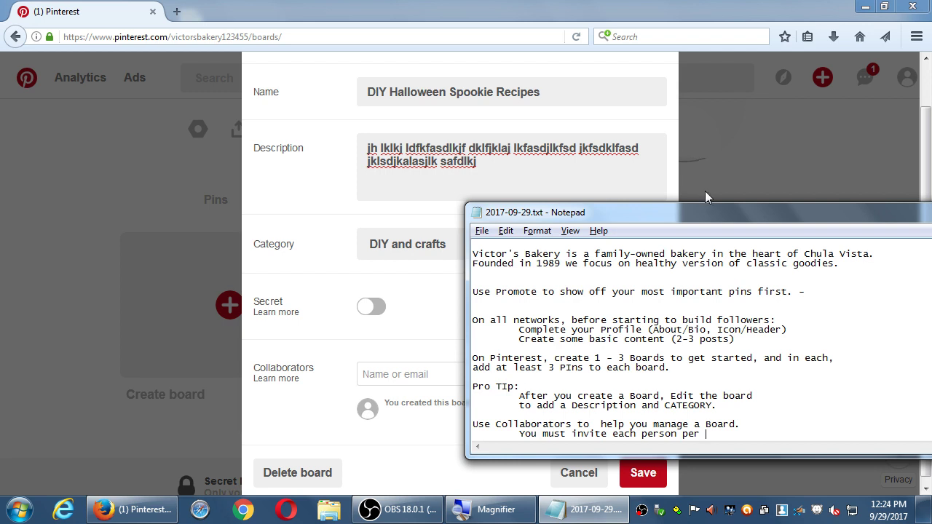
Review the earlier Cyber Security notes, highlighting the word "Convenience" in the line about convenience versus security
click(682, 293)
scroll(683, 295, up, 4)
scroll(683, 295, up, 2)
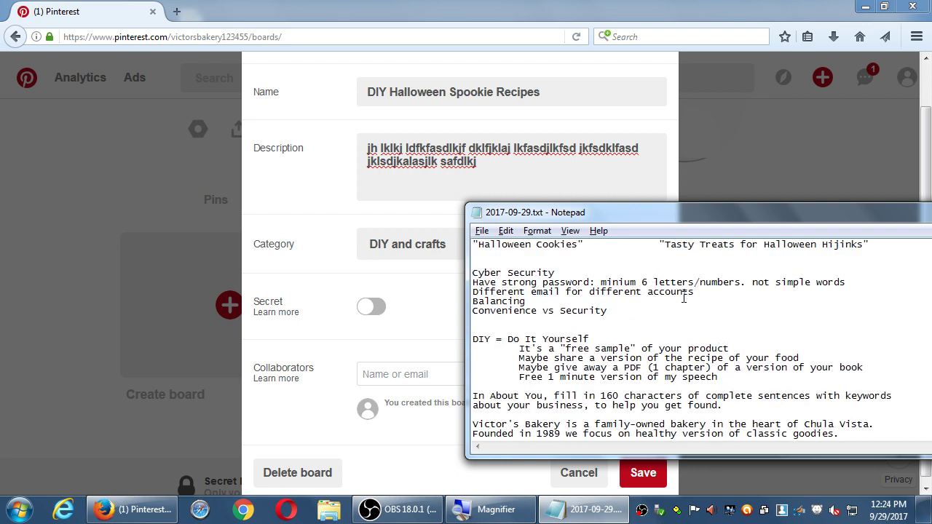
double_click(507, 312)
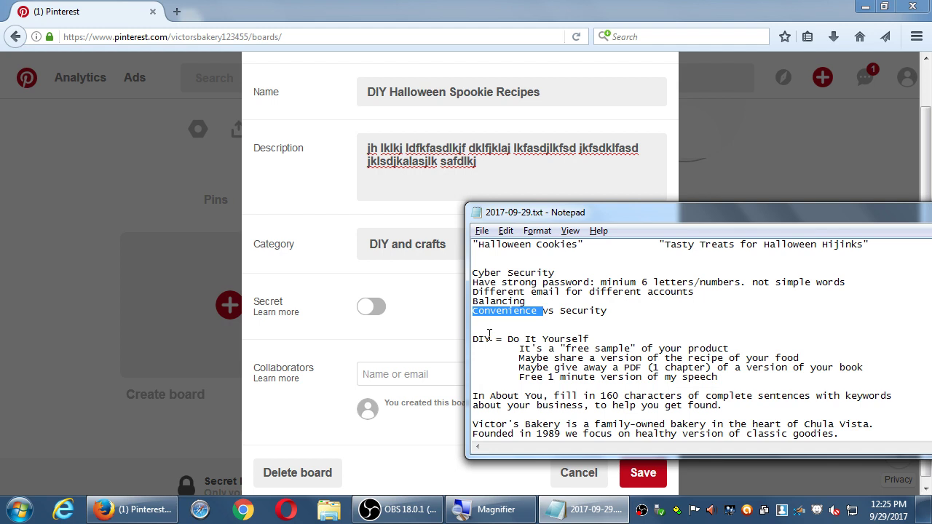
scroll(587, 309, down, 6)
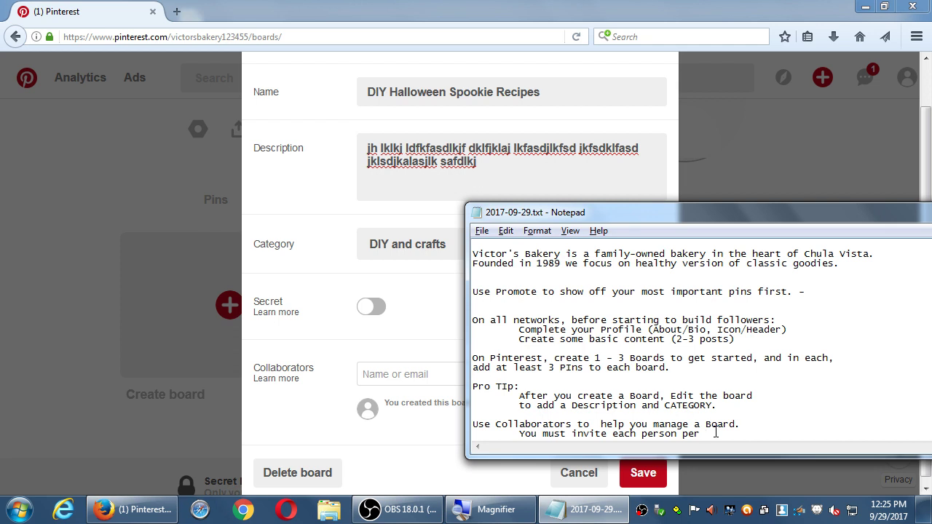
Complete the indented collaborators line with "Board." and start a new line below it
click(646, 387)
text(Board.)
key(Return)
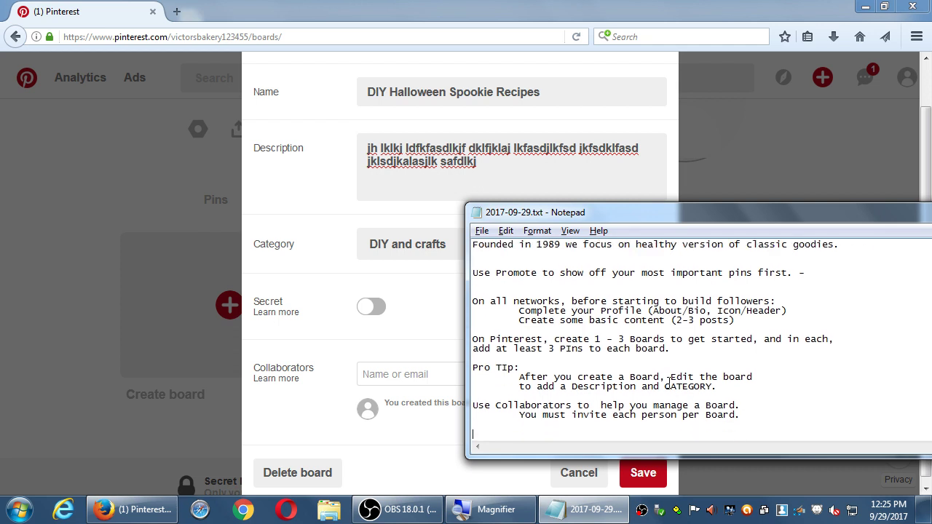
Return to Pinterest and save the edited details of the DIY Halloween Spookie Recipes board
click(326, 79)
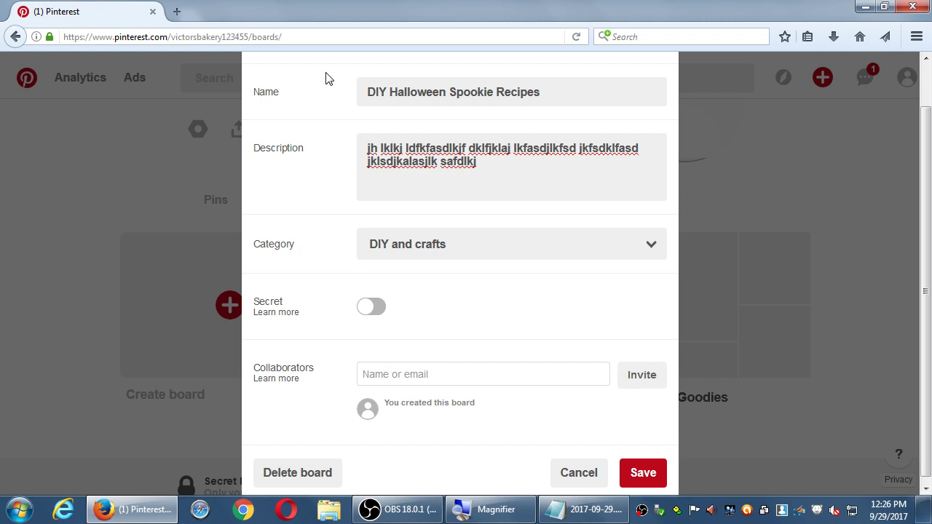
click(633, 481)
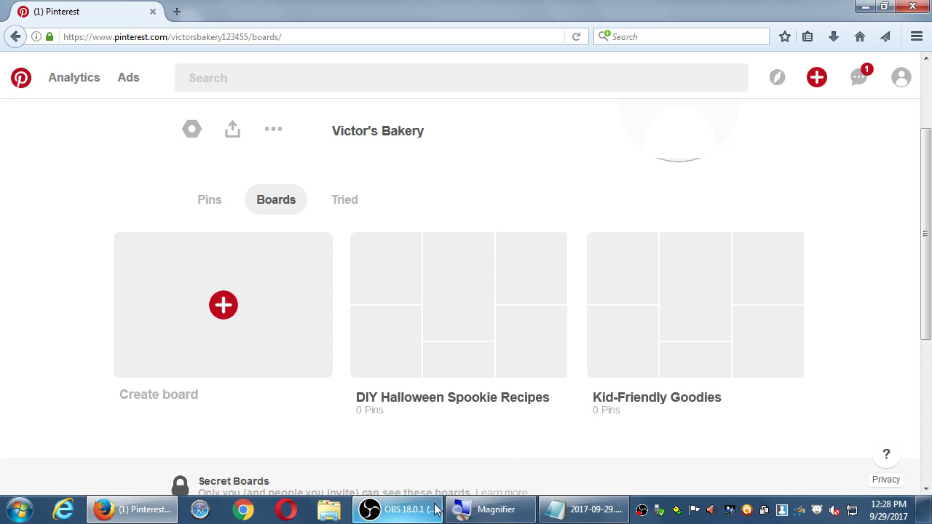
mouse_move(420, 517)
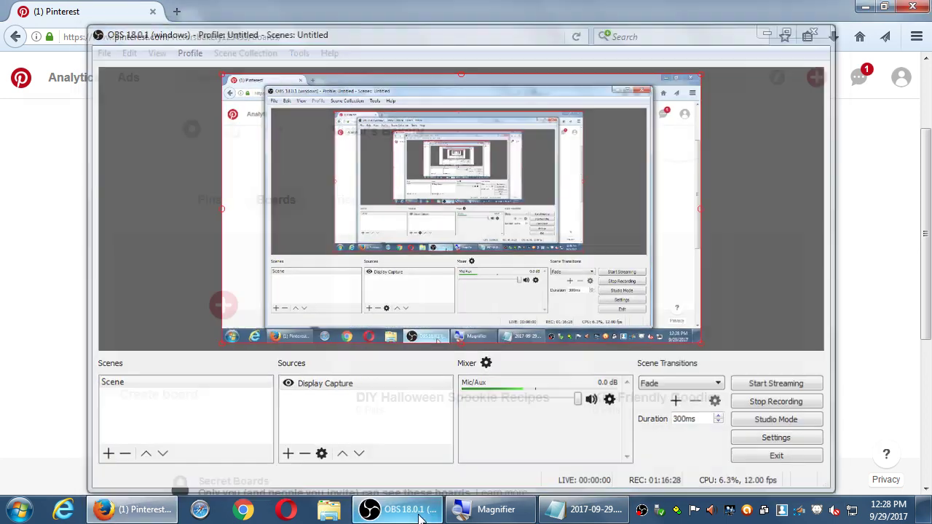